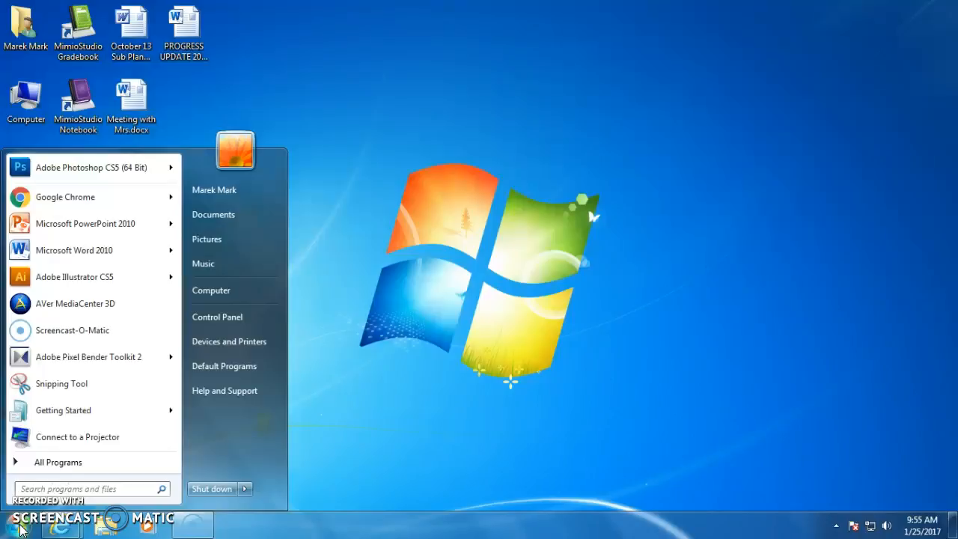
Launch Adobe Illustrator CS5 from the Adobe Design Premium CS5 program folder.
mouse_move(64, 279)
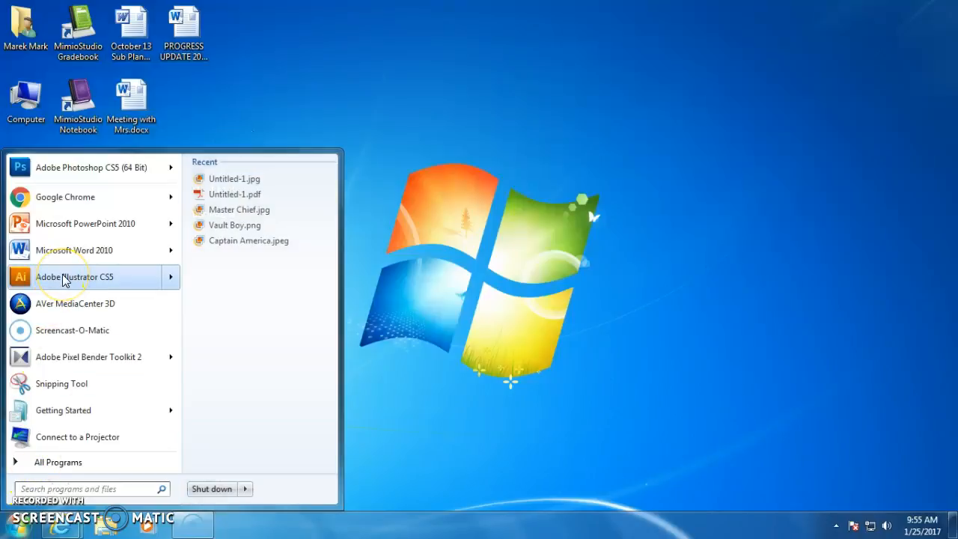
click(64, 464)
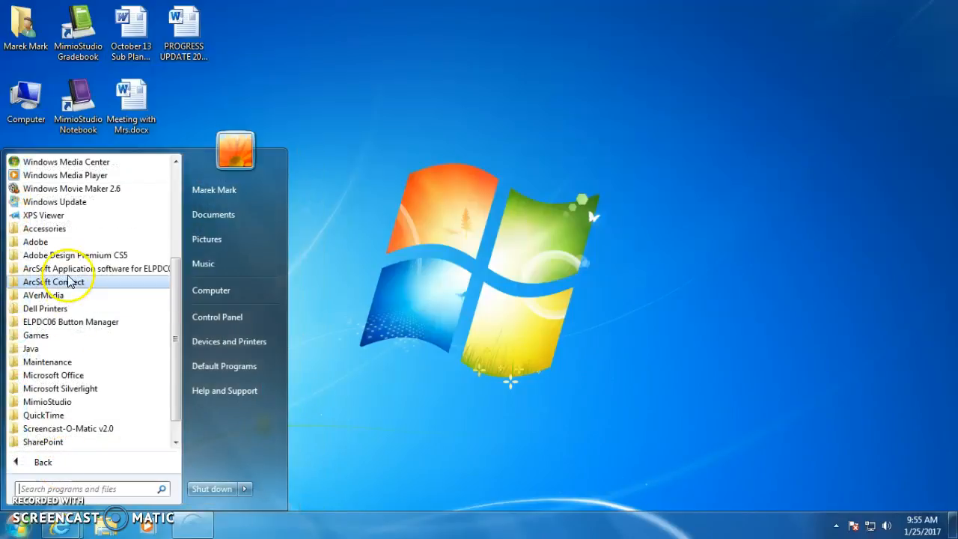
click(82, 256)
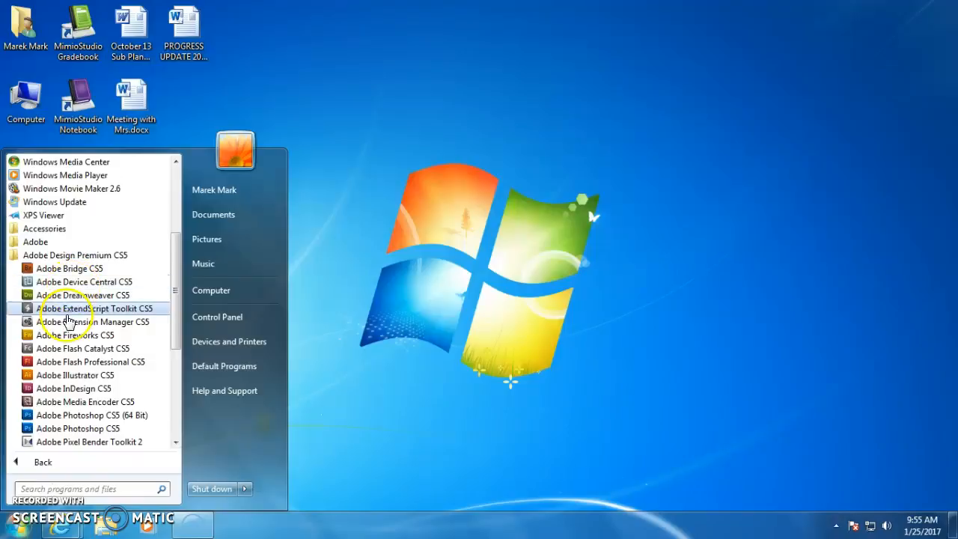
click(63, 374)
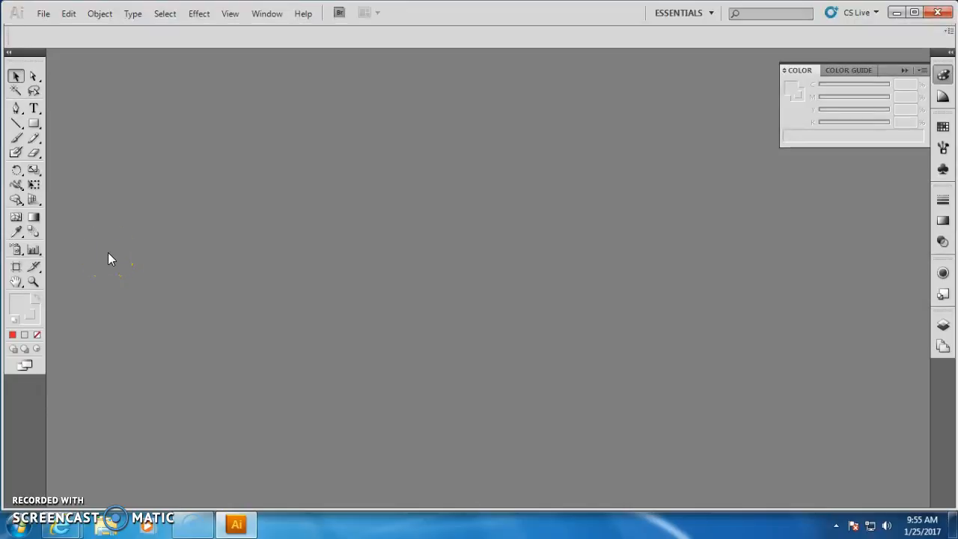
Create a new Letter-size document (8.5 x 11 in) named Pen Tool.
click(45, 15)
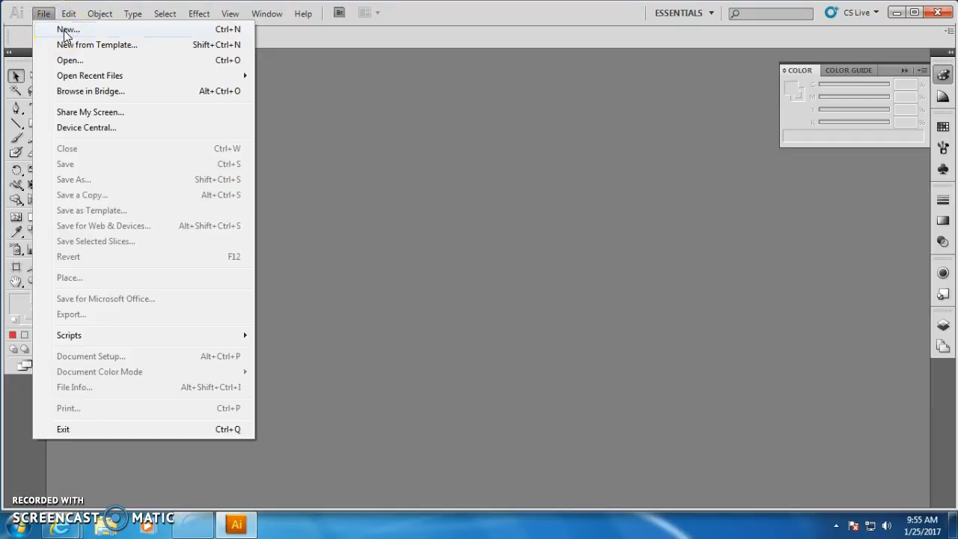
click(65, 30)
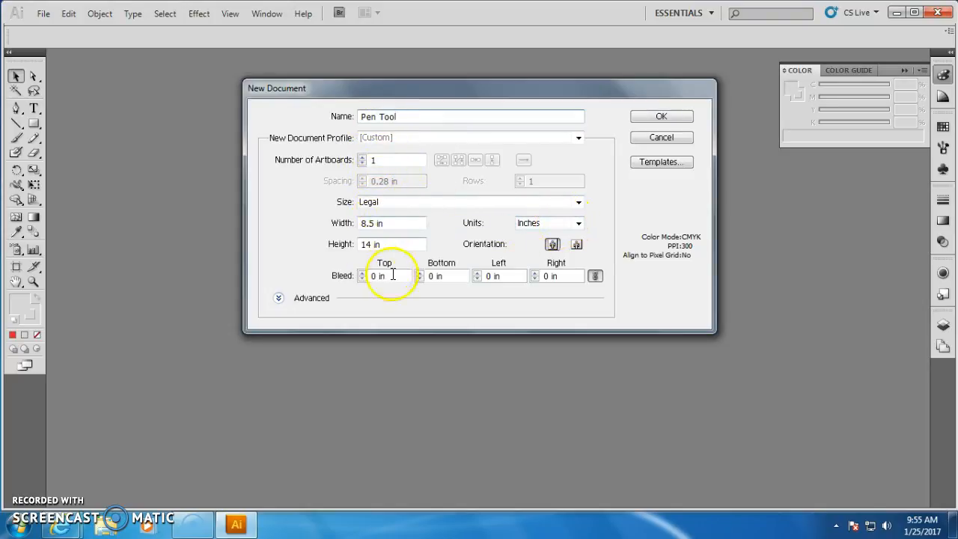
click(391, 202)
click(386, 238)
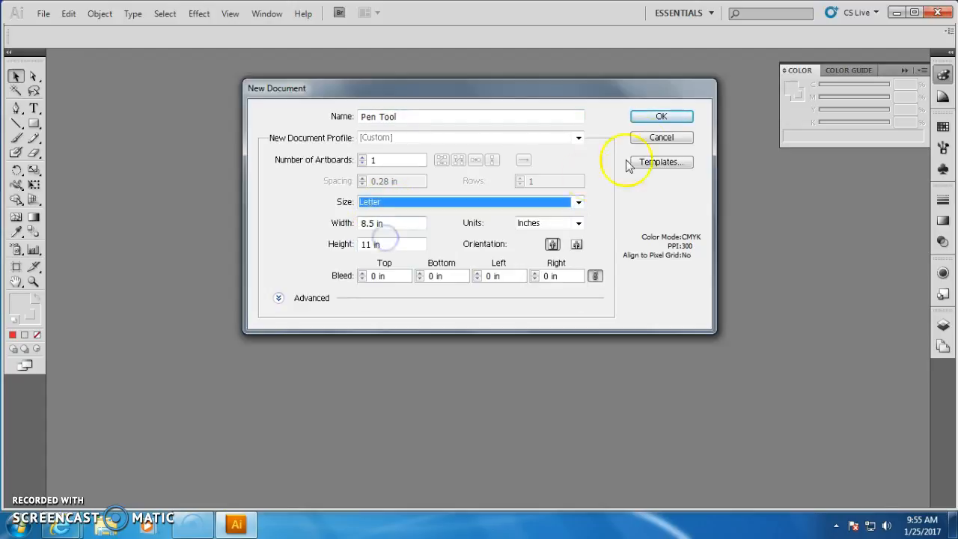
click(661, 119)
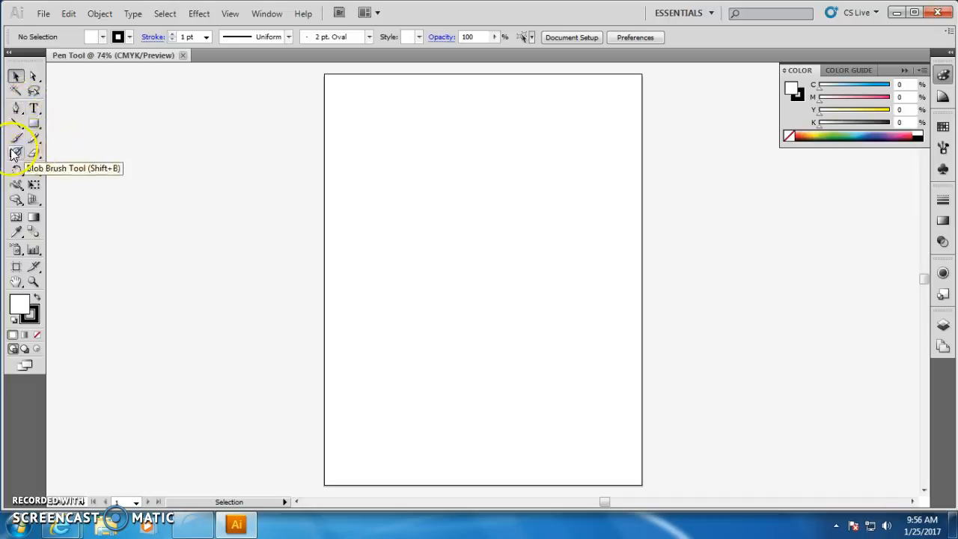
Tear off the Pen tool group into a floating panel and place it beside the artboard.
click(17, 110)
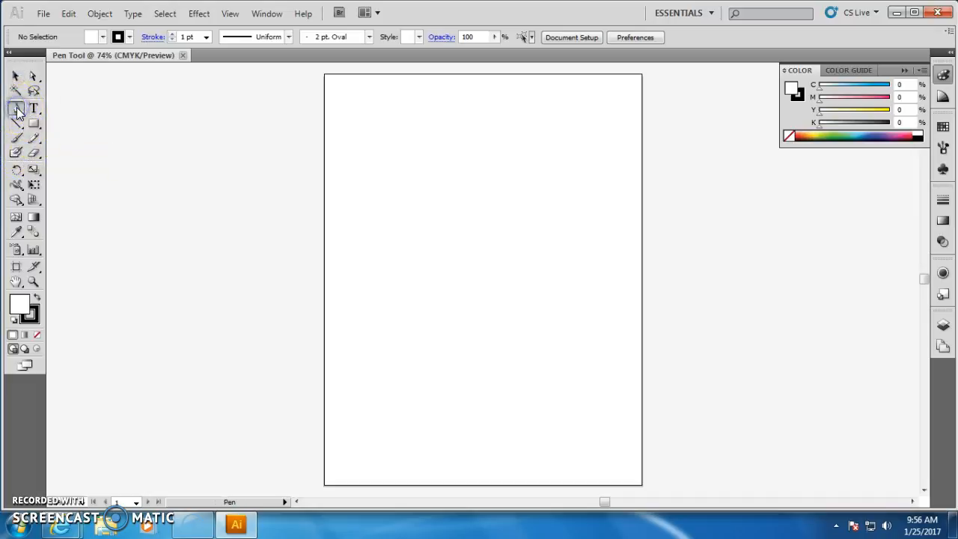
click(17, 111)
drag(18, 111, 182, 140)
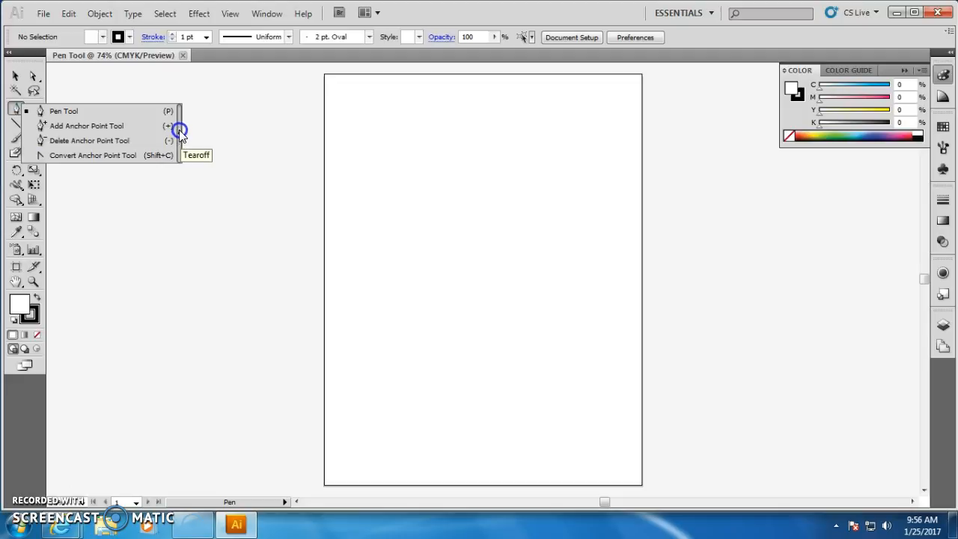
drag(182, 140, 180, 140)
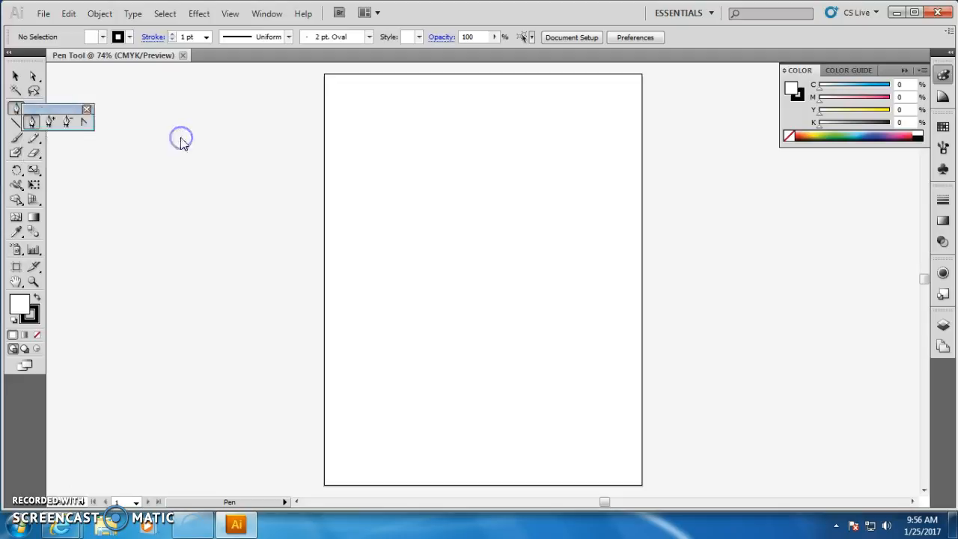
drag(70, 111, 212, 196)
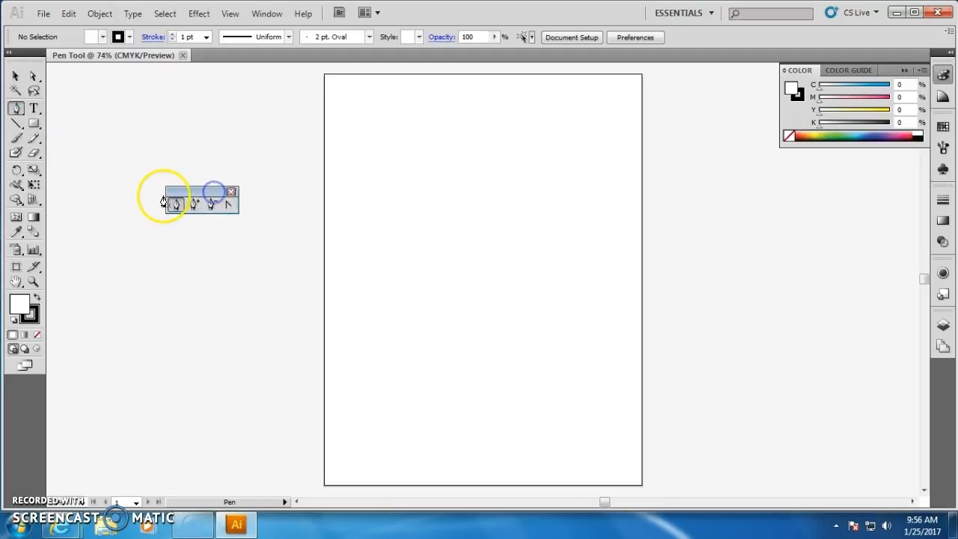
Select the Pen tool from the floating panel and move the panel slightly lower.
click(193, 204)
click(213, 204)
click(229, 204)
click(214, 204)
click(193, 204)
click(173, 204)
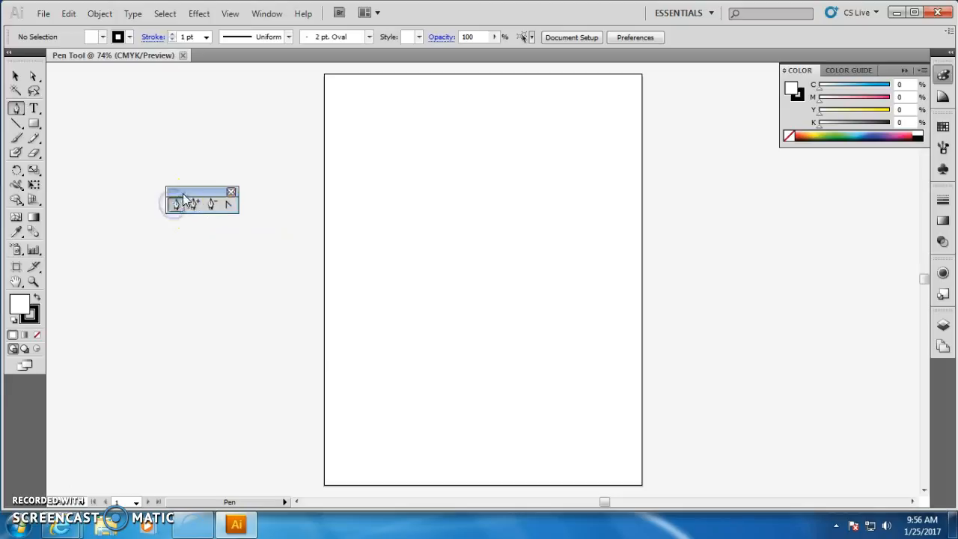
drag(185, 196, 204, 224)
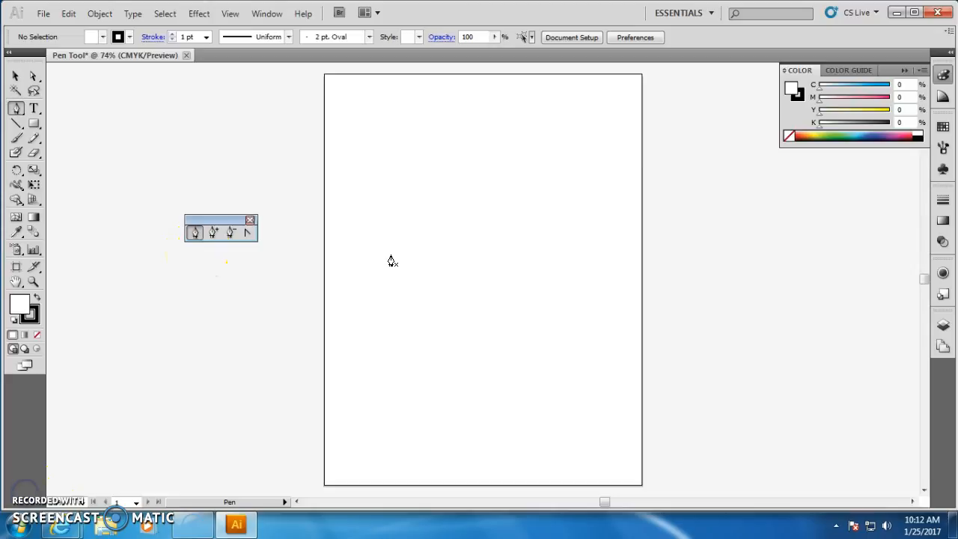
Draw a closed eight-sided polygon with the Pen tool near the artboard's upper left area.
click(381, 250)
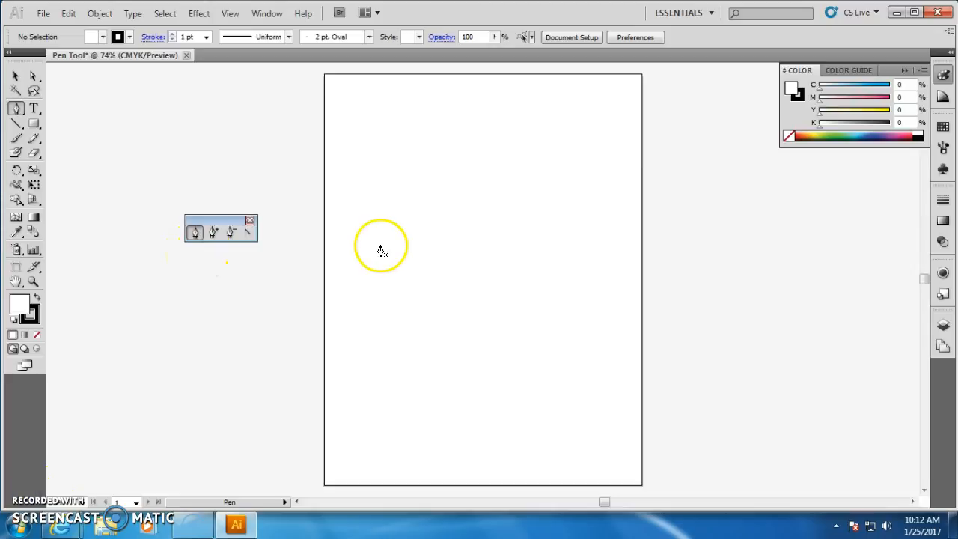
click(365, 191)
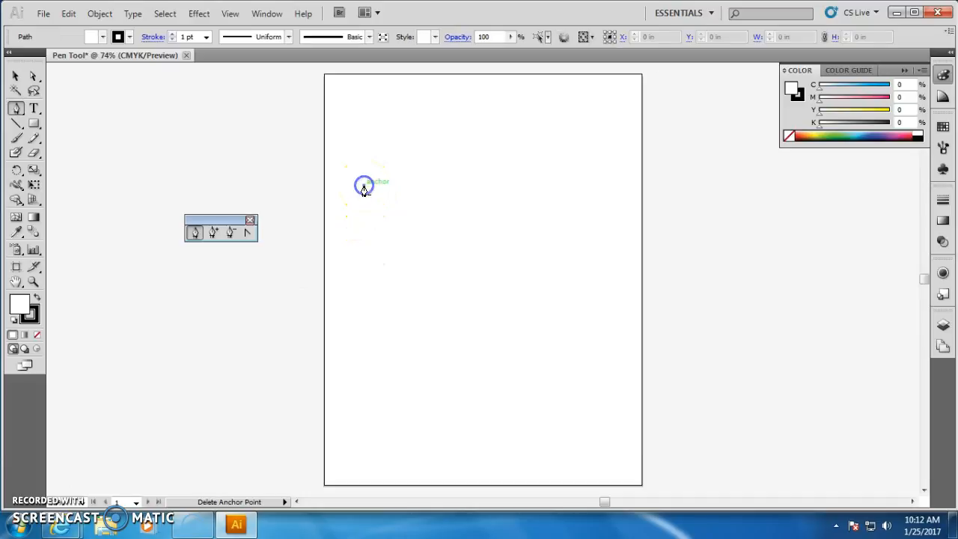
click(412, 155)
click(479, 155)
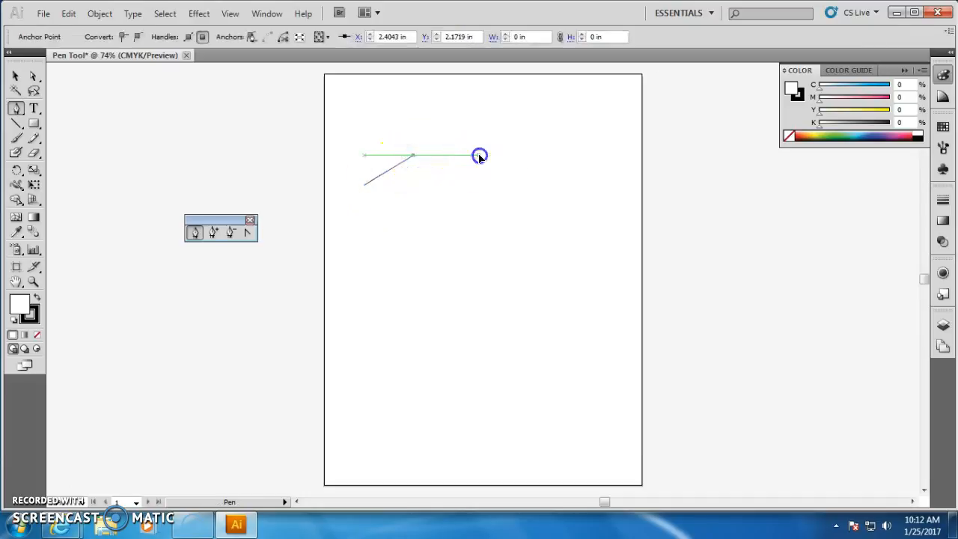
click(516, 171)
click(520, 197)
click(501, 237)
click(442, 247)
click(375, 239)
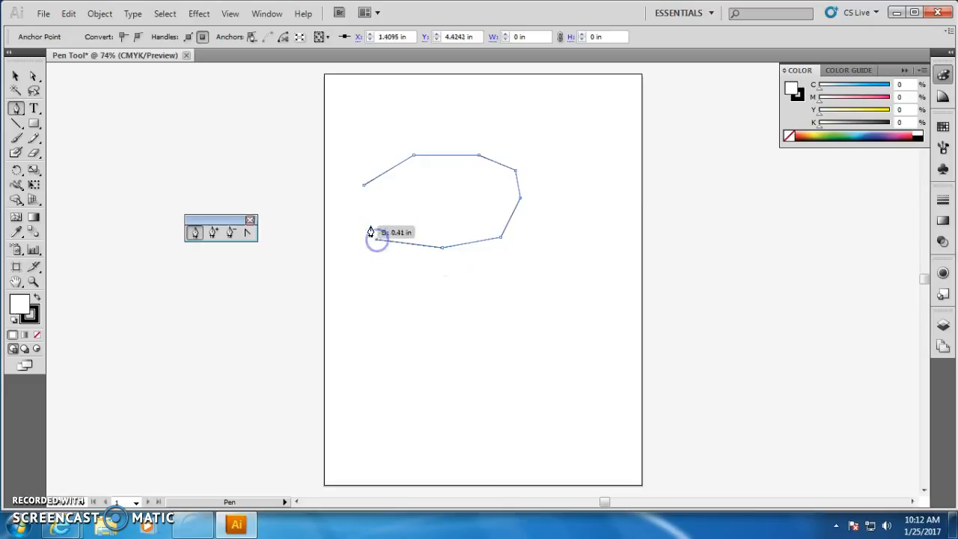
click(363, 187)
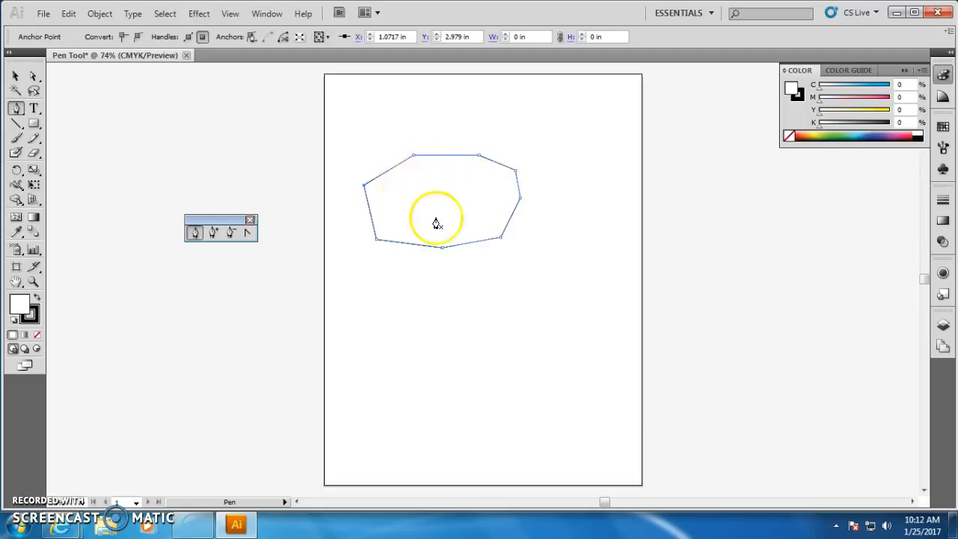
Set the fill color to red in the Color Picker.
double_click(19, 307)
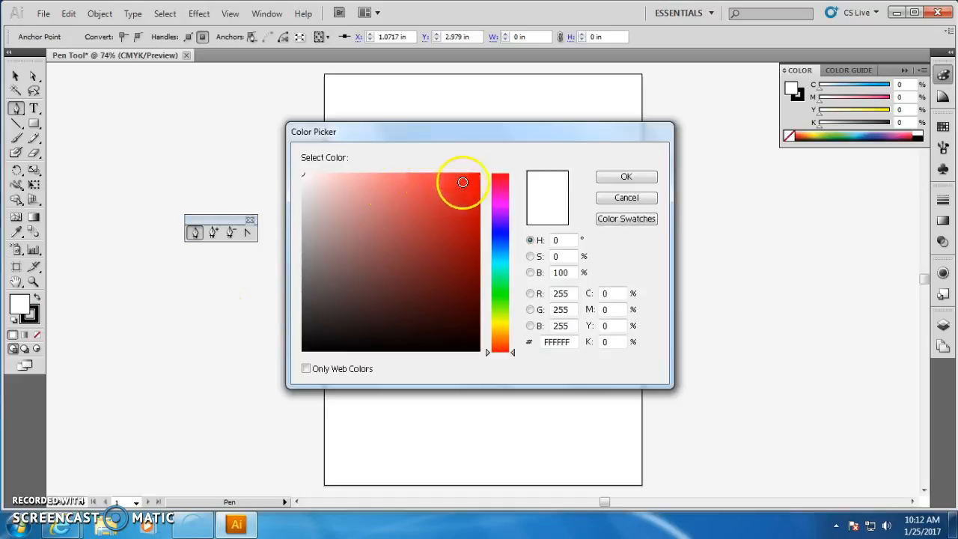
click(473, 176)
click(611, 177)
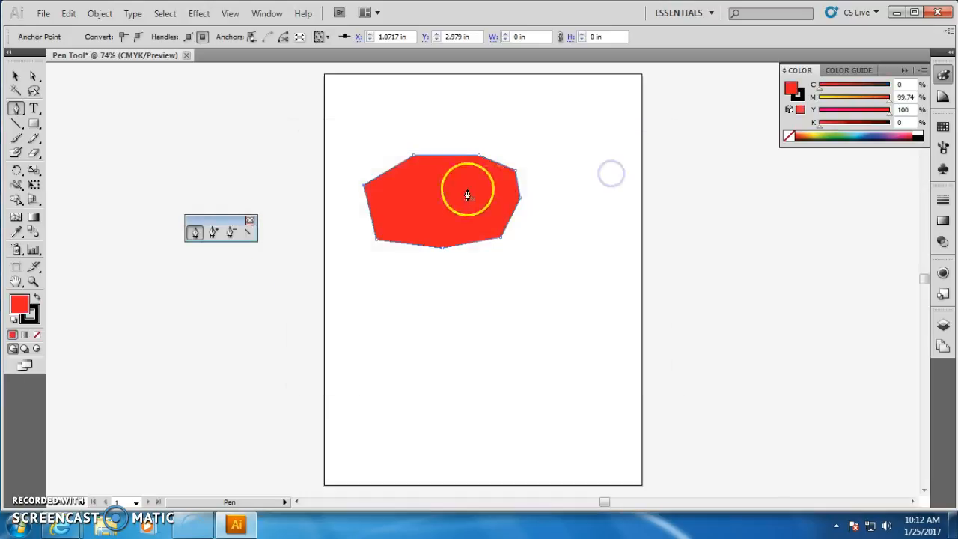
Draw a second irregular closed shape with the Pen tool below the first polygon.
click(381, 311)
click(449, 285)
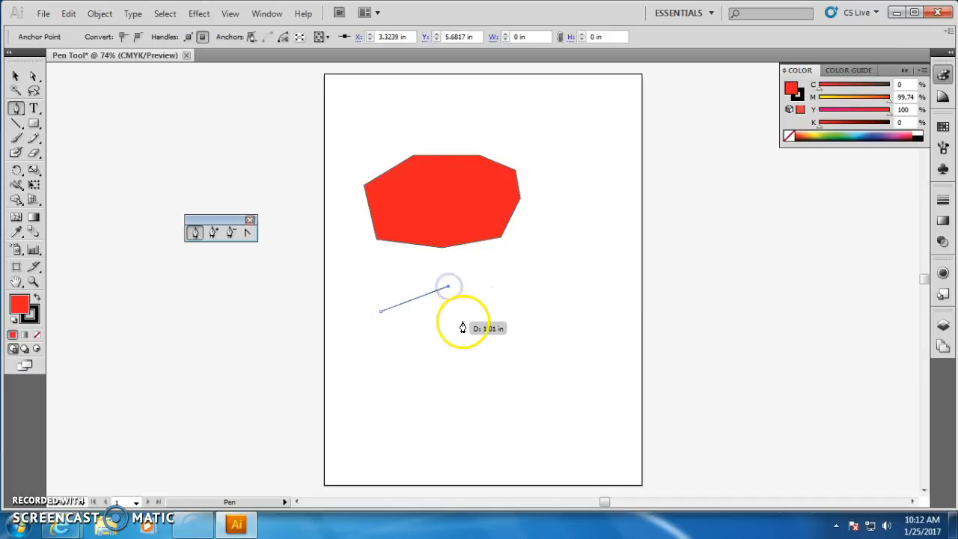
click(462, 320)
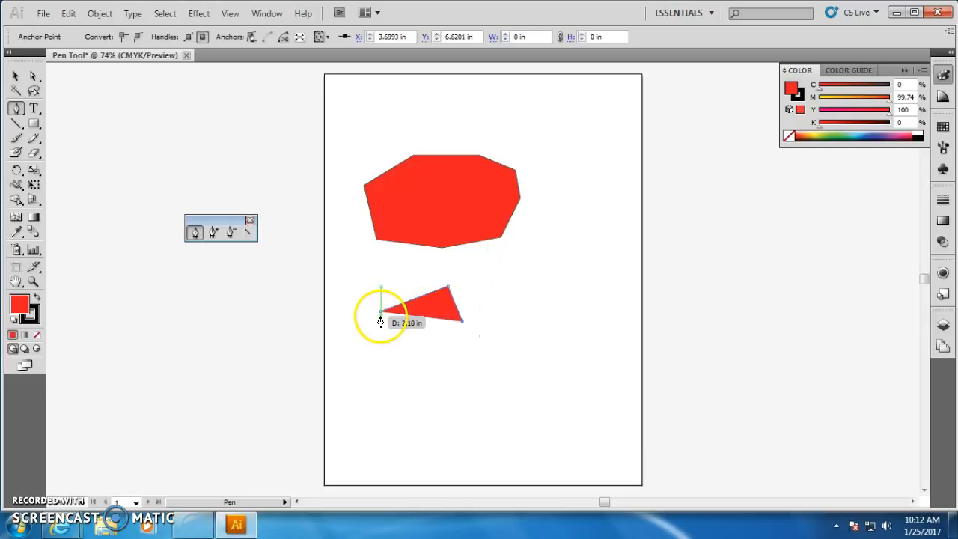
click(465, 336)
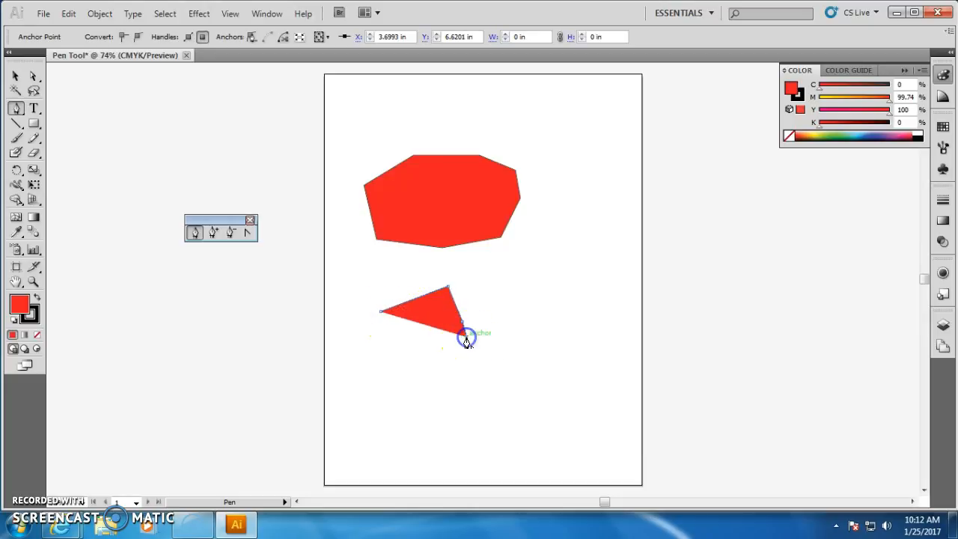
click(522, 357)
click(518, 376)
click(466, 387)
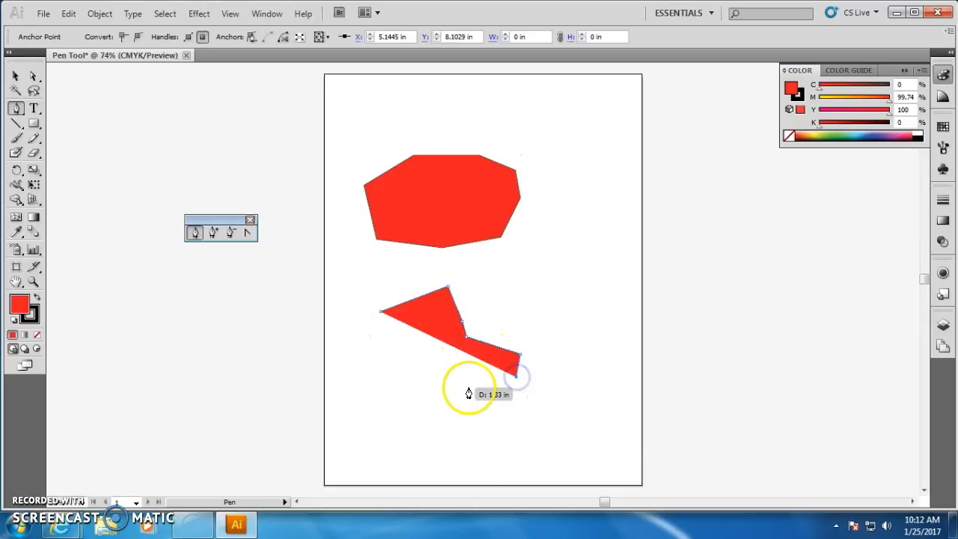
click(385, 383)
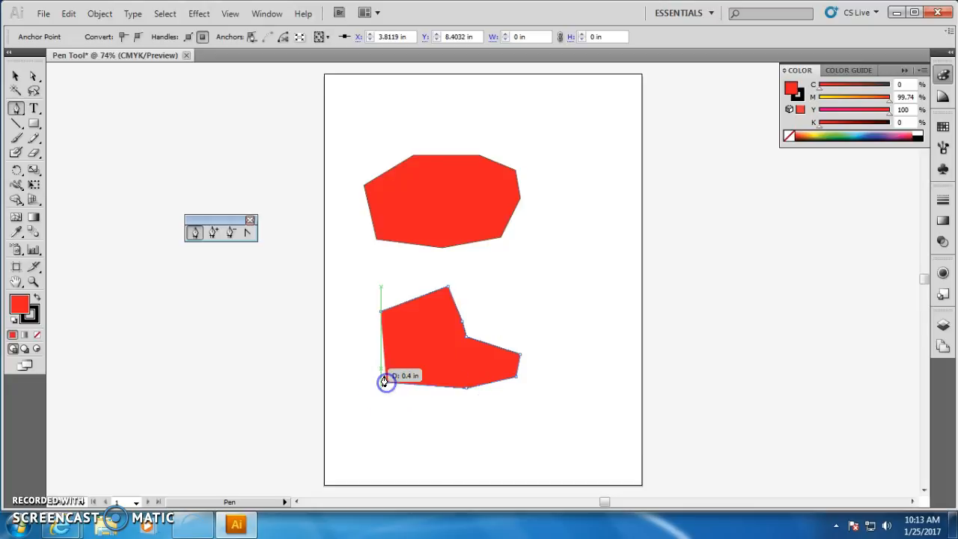
click(381, 311)
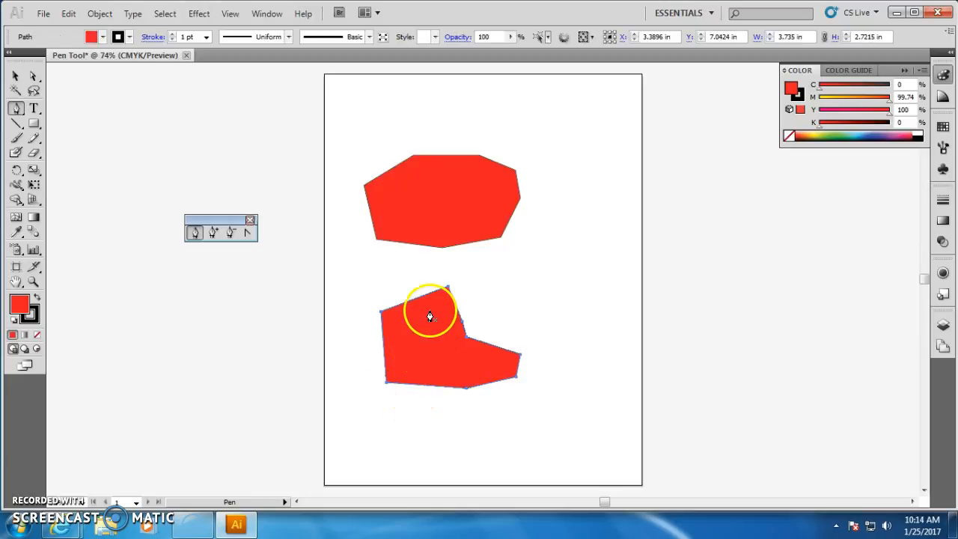
Switch to the Selection tool and raise the selected shape's stroke weight to 14 pt.
click(17, 78)
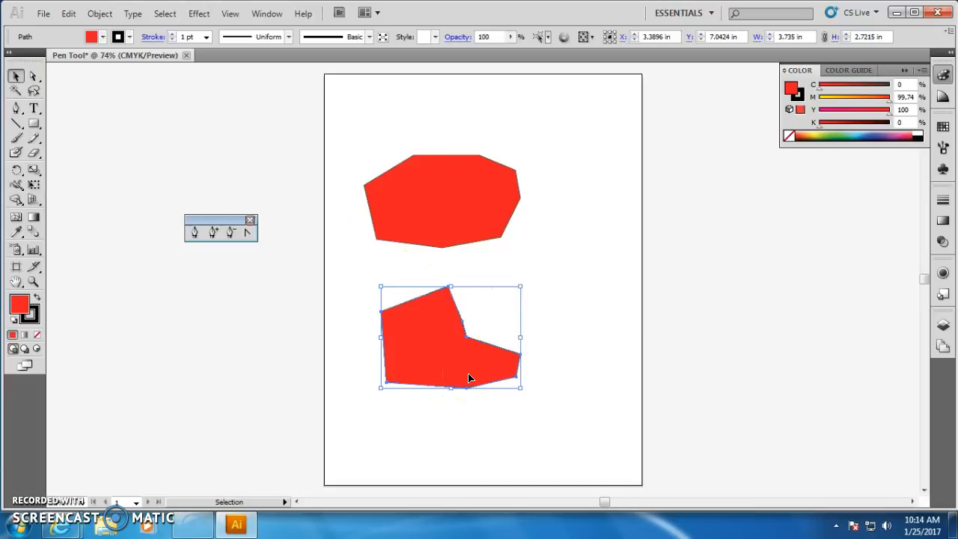
click(173, 39)
click(173, 39)
click(173, 39)
click(172, 39)
click(173, 39)
click(173, 39)
click(173, 39)
click(173, 39)
click(173, 39)
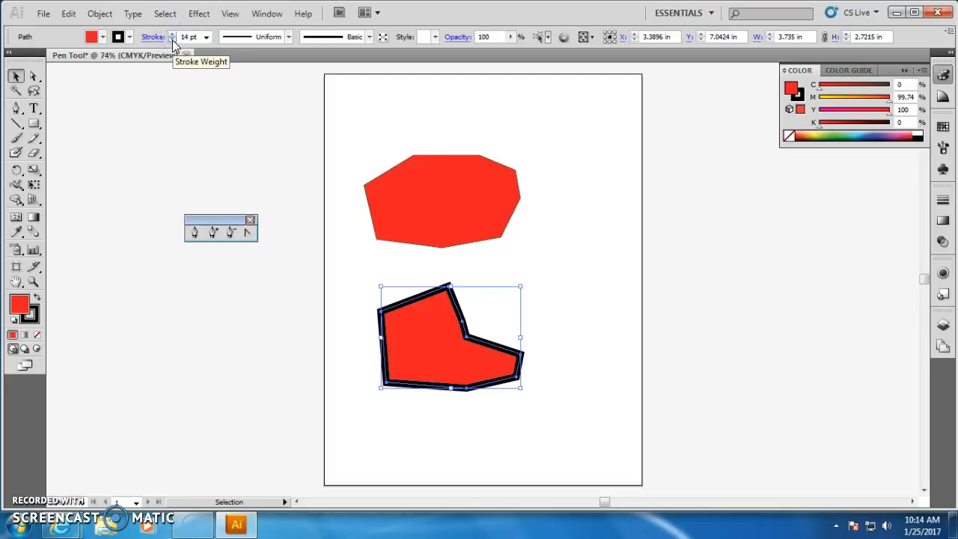
Lower the shape's stroke weight to 3 pt.
click(172, 40)
click(172, 40)
click(172, 40)
click(172, 41)
click(172, 40)
click(172, 40)
click(172, 40)
click(172, 41)
click(172, 41)
click(172, 41)
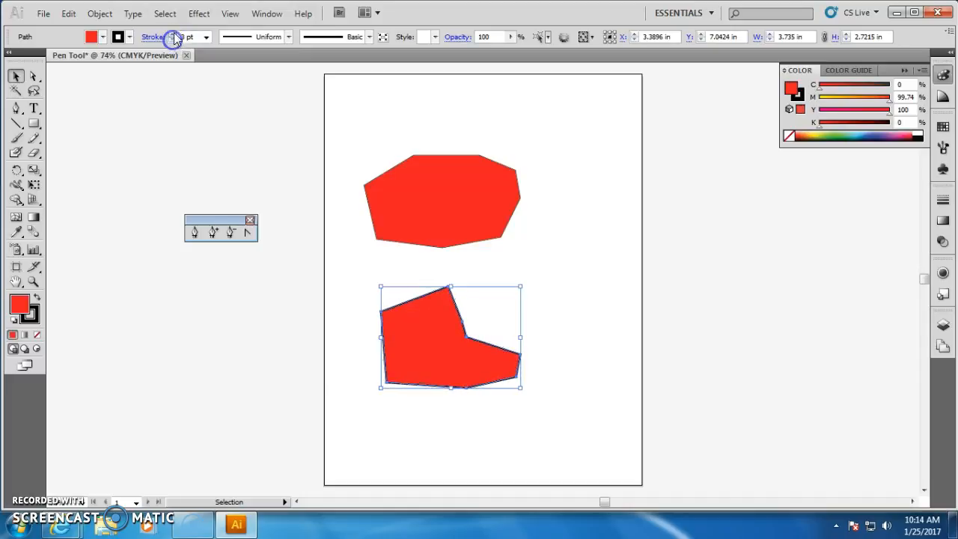
Apply the oval variable width profile to the stroke and raise the stroke weight to 14 pt.
click(289, 37)
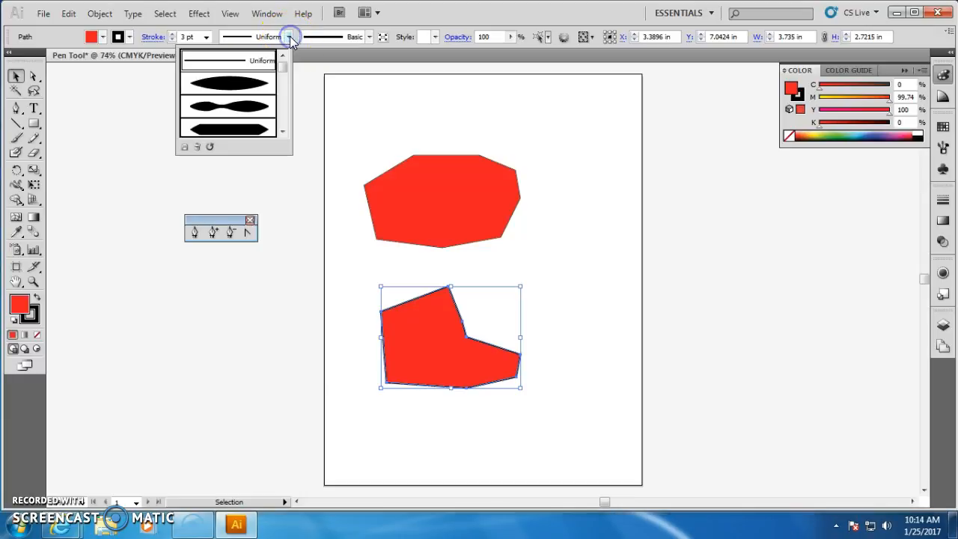
click(240, 83)
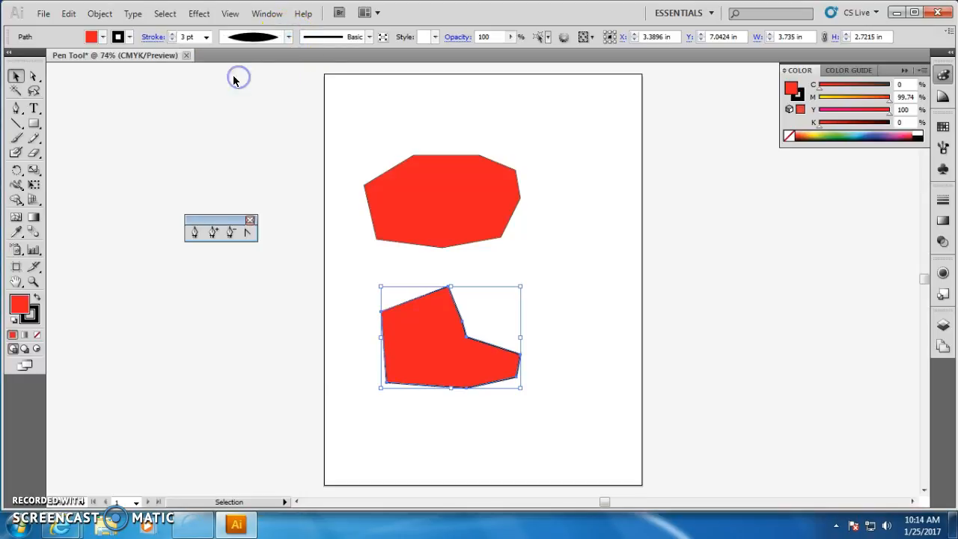
click(172, 41)
click(172, 35)
click(172, 35)
click(172, 35)
click(172, 35)
click(172, 35)
click(172, 35)
click(172, 35)
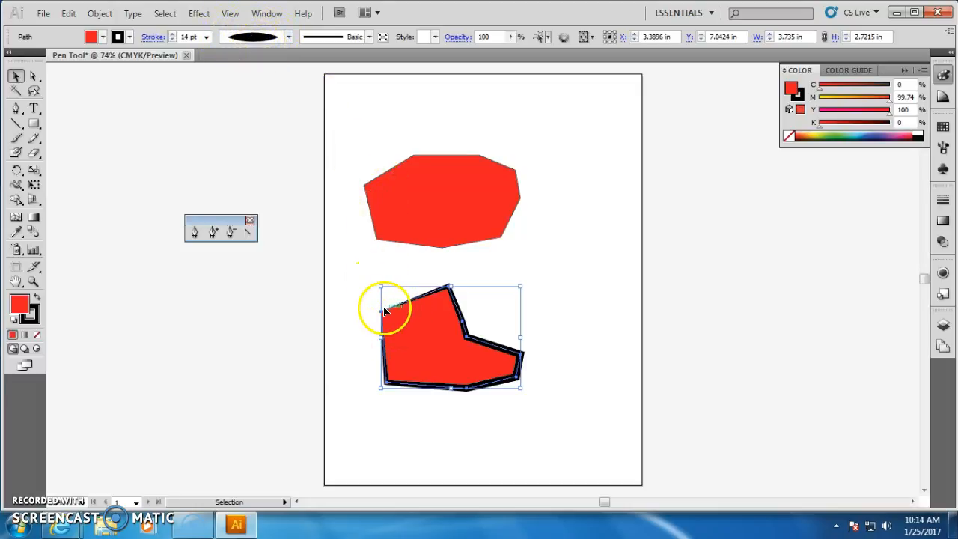
Try other variable width profiles on the shape's stroke, browsing through the full profile list.
click(288, 37)
click(254, 106)
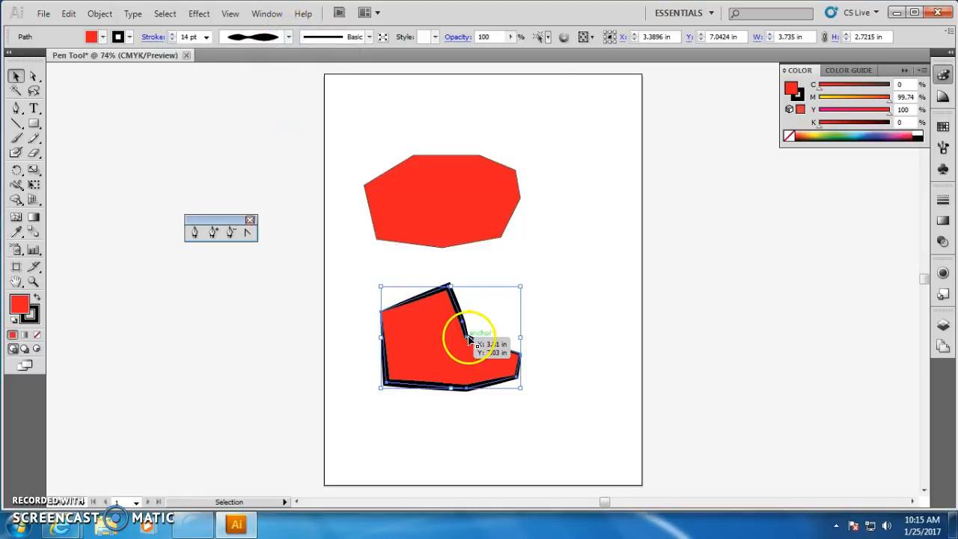
click(288, 37)
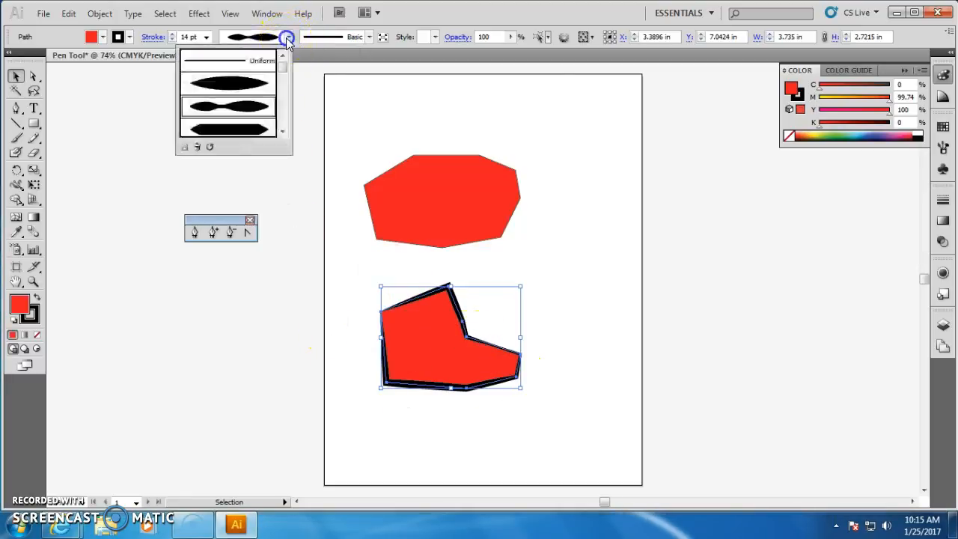
click(253, 127)
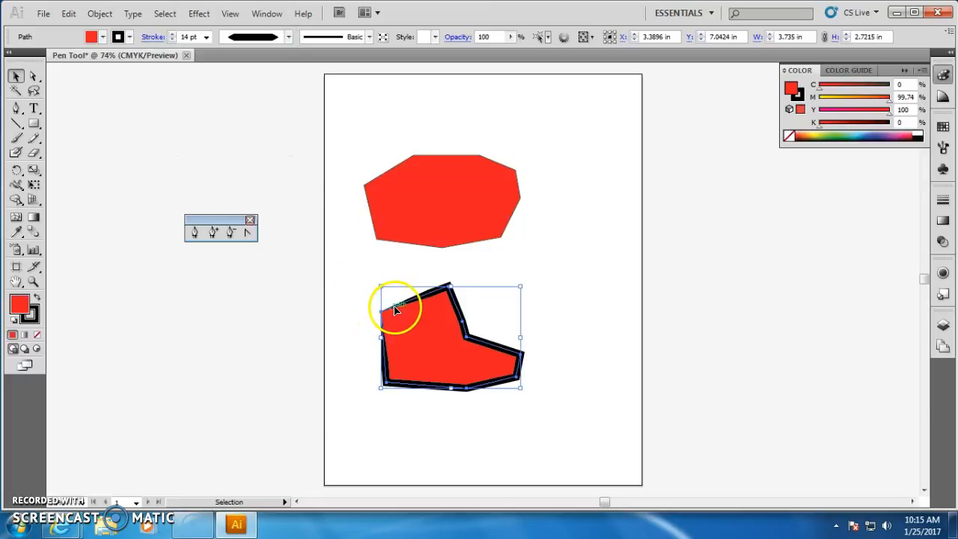
click(288, 37)
click(282, 132)
click(283, 131)
click(282, 131)
click(282, 132)
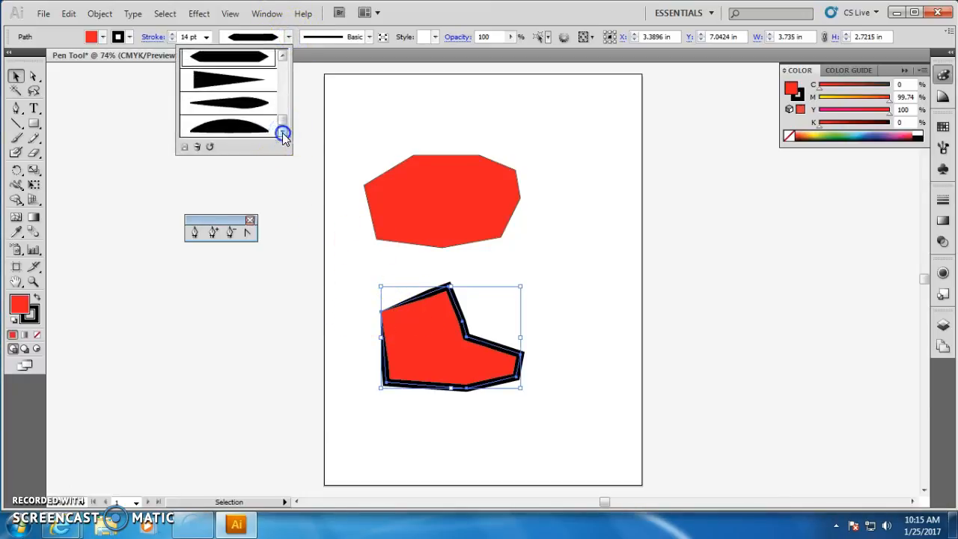
drag(281, 124, 280, 65)
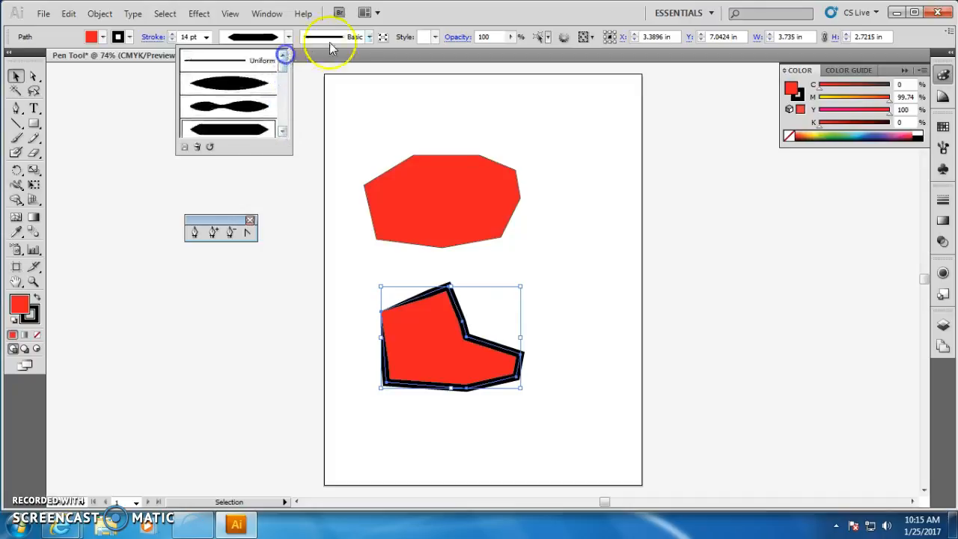
Apply a charcoal-style brush and then an ornamental scroll brush to the shape's stroke.
click(367, 37)
click(369, 37)
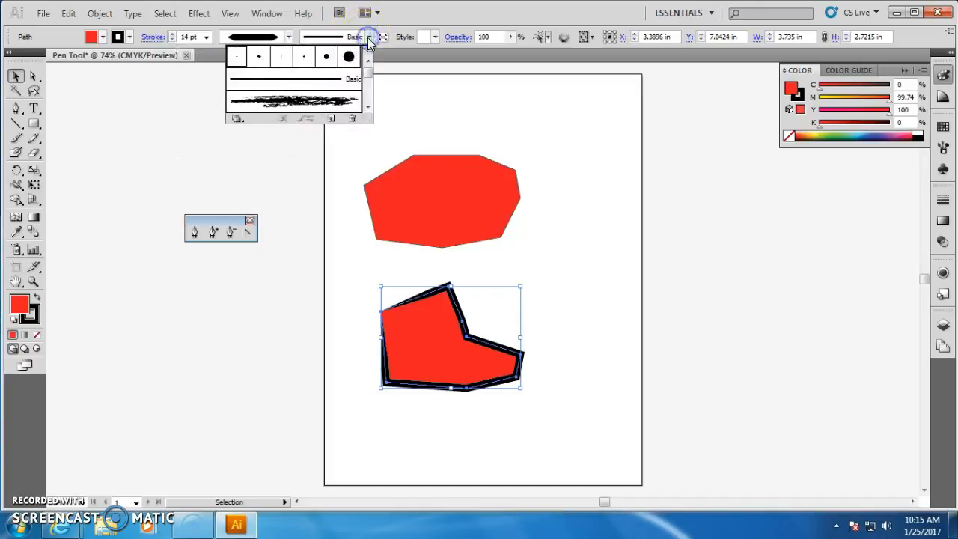
click(332, 103)
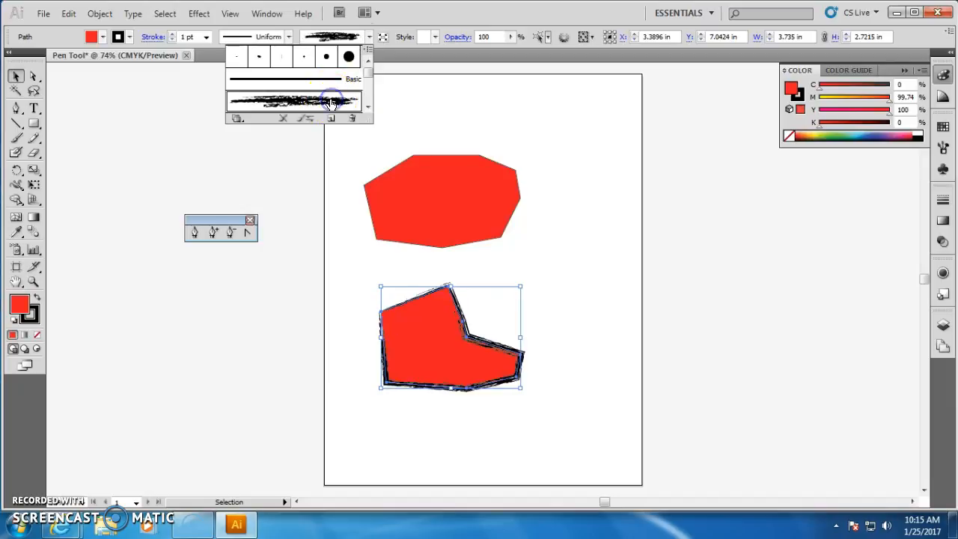
click(367, 107)
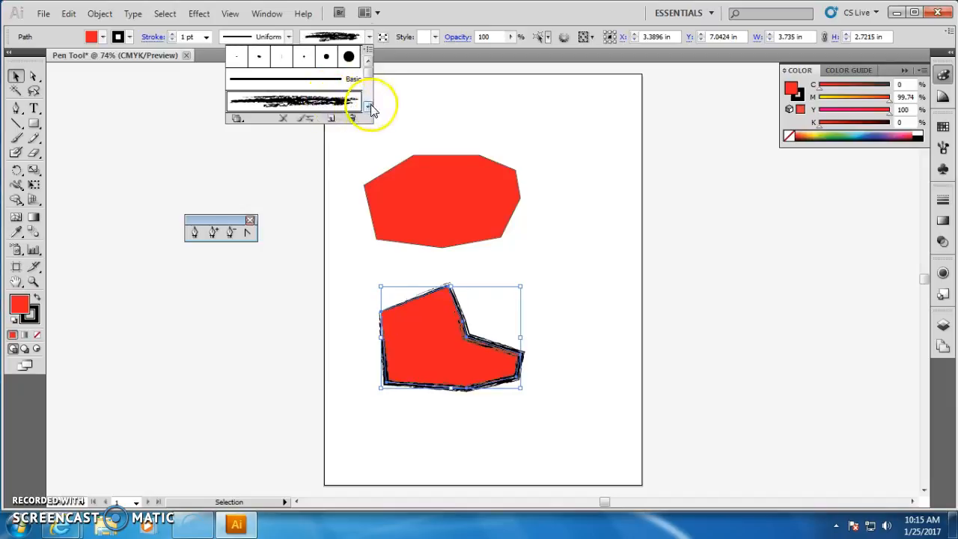
click(342, 103)
Apply the 3.00 wavy brush to the shape's stroke.
click(368, 109)
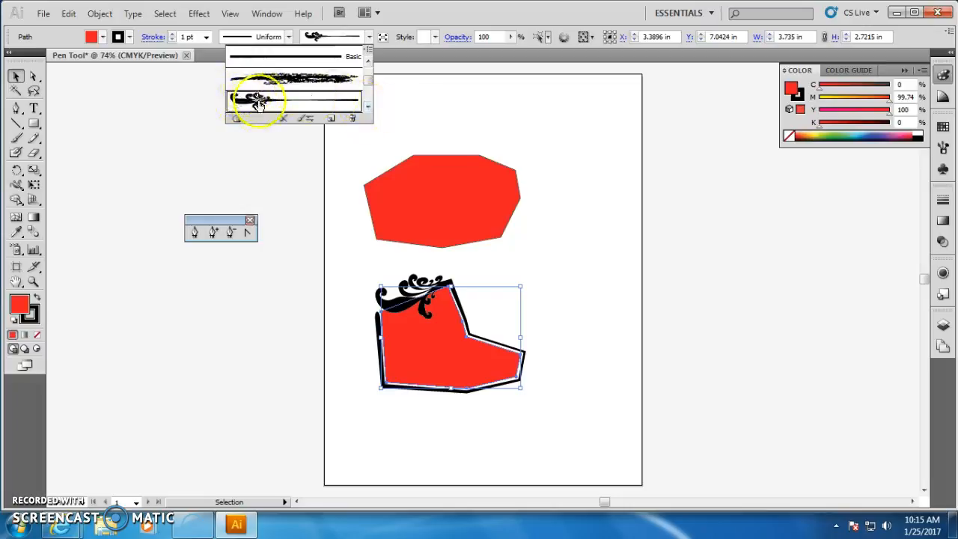
click(368, 109)
click(368, 108)
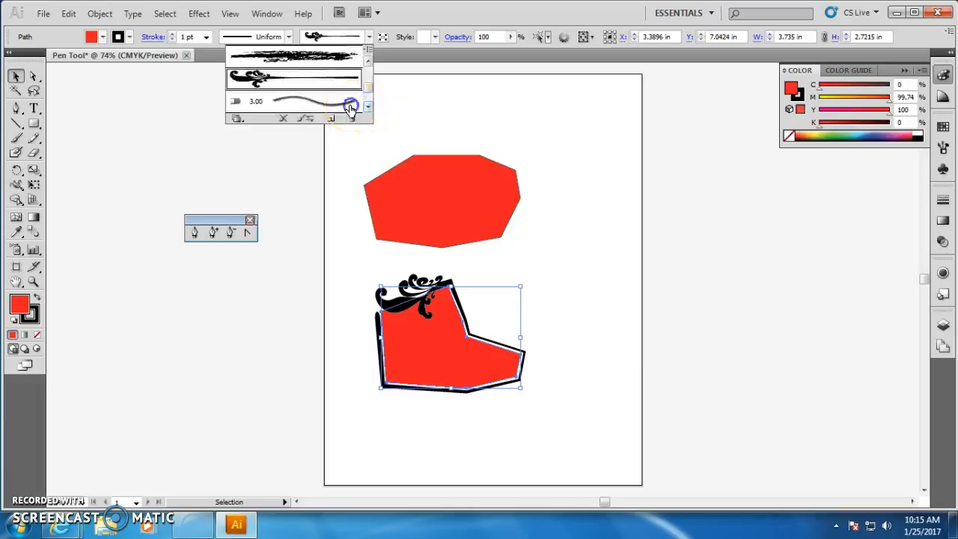
click(349, 103)
click(367, 109)
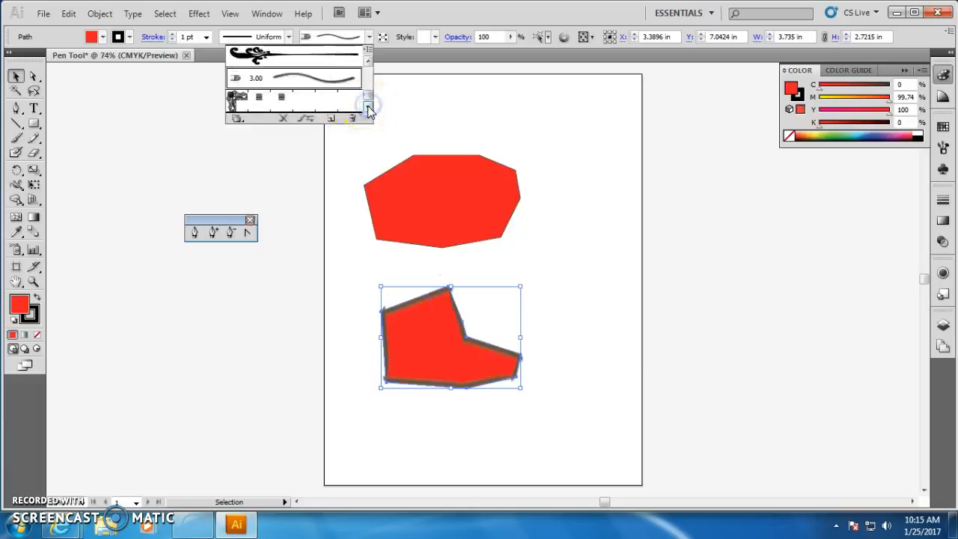
drag(368, 103, 367, 65)
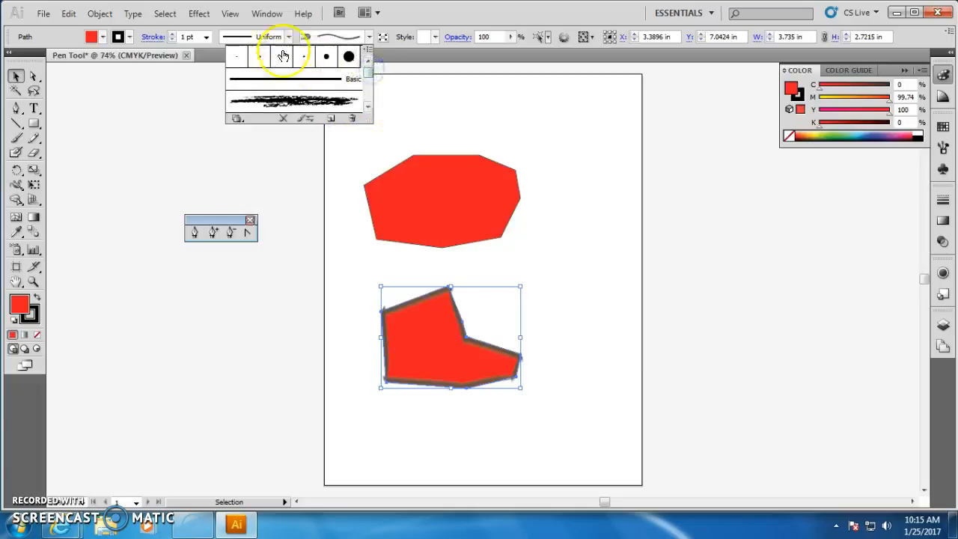
Switch the shape's stroke back to the Basic brush.
click(290, 38)
click(261, 60)
click(369, 37)
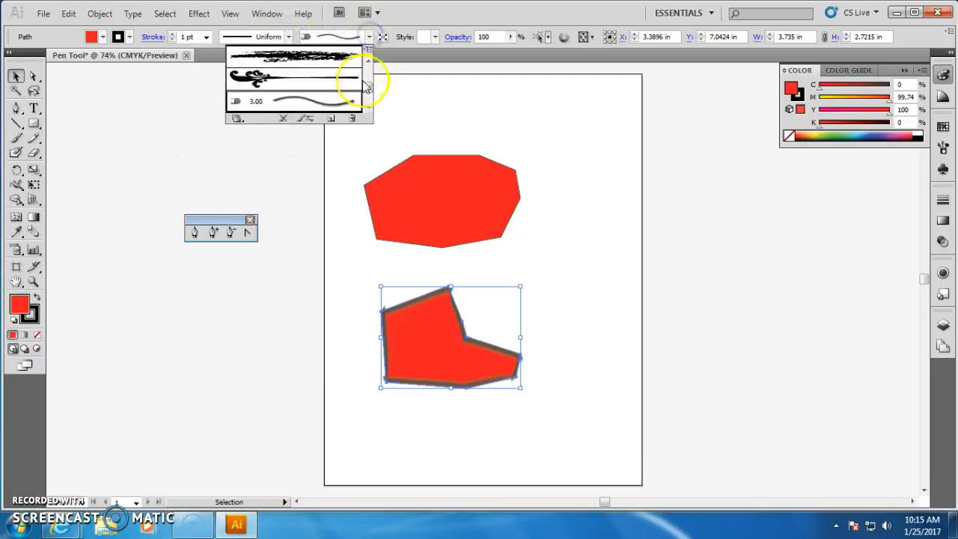
drag(369, 93, 368, 67)
click(346, 80)
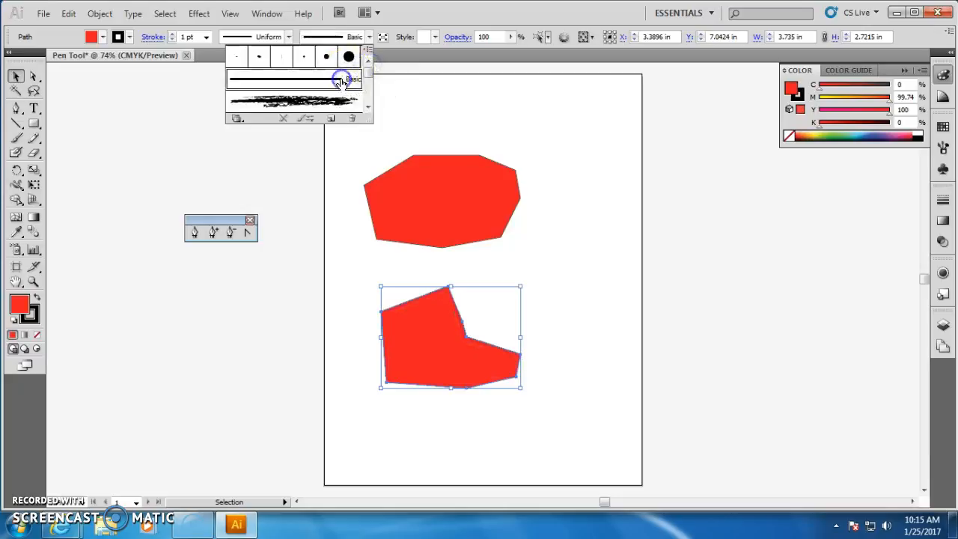
Raise the shape's stroke weight to 6 pt.
click(173, 33)
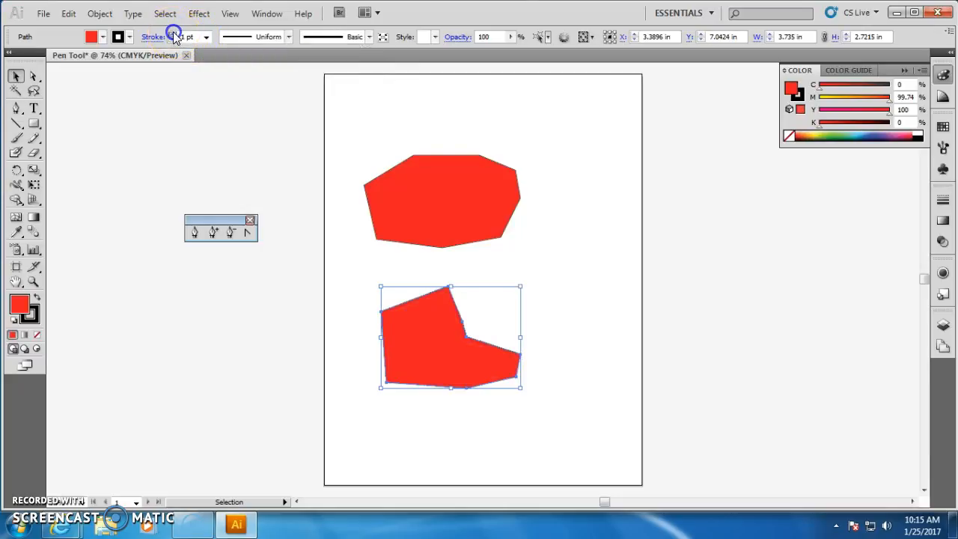
click(172, 33)
click(173, 34)
click(173, 34)
click(173, 34)
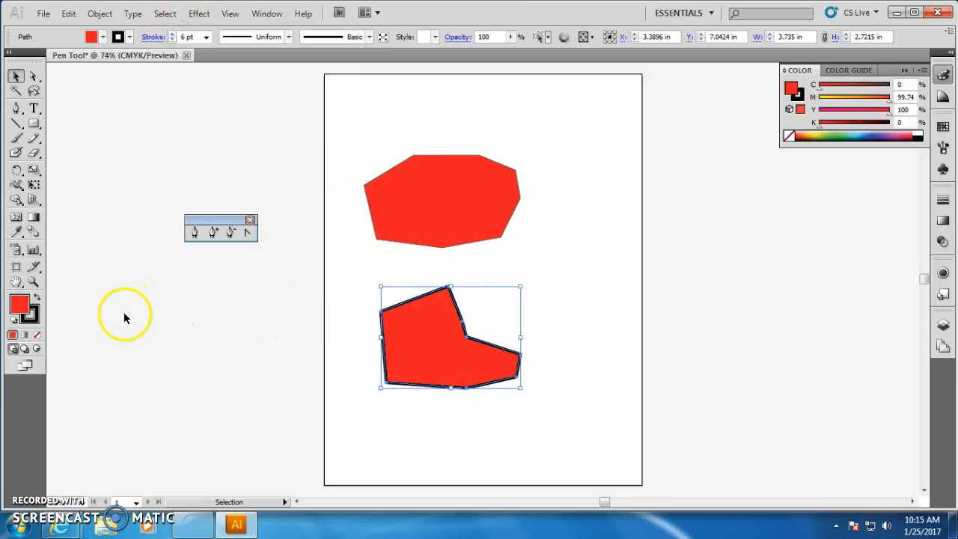
Draw a closed four-point shape with the Pen tool above the first polygon.
click(14, 110)
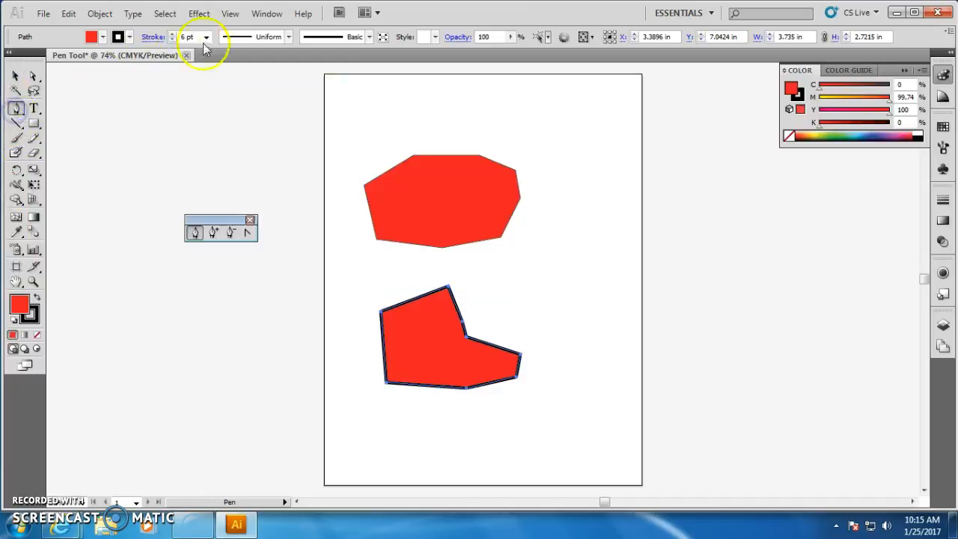
click(443, 114)
click(534, 108)
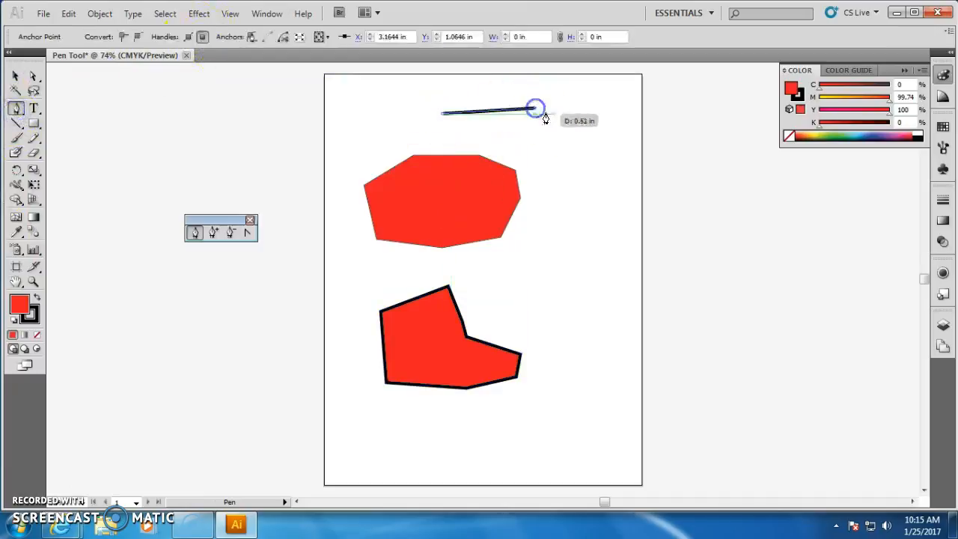
click(570, 132)
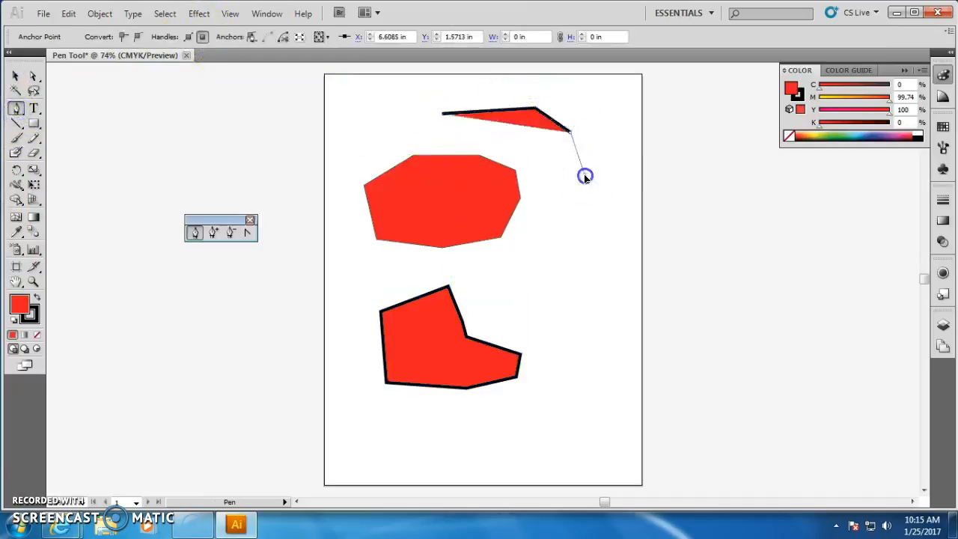
click(443, 114)
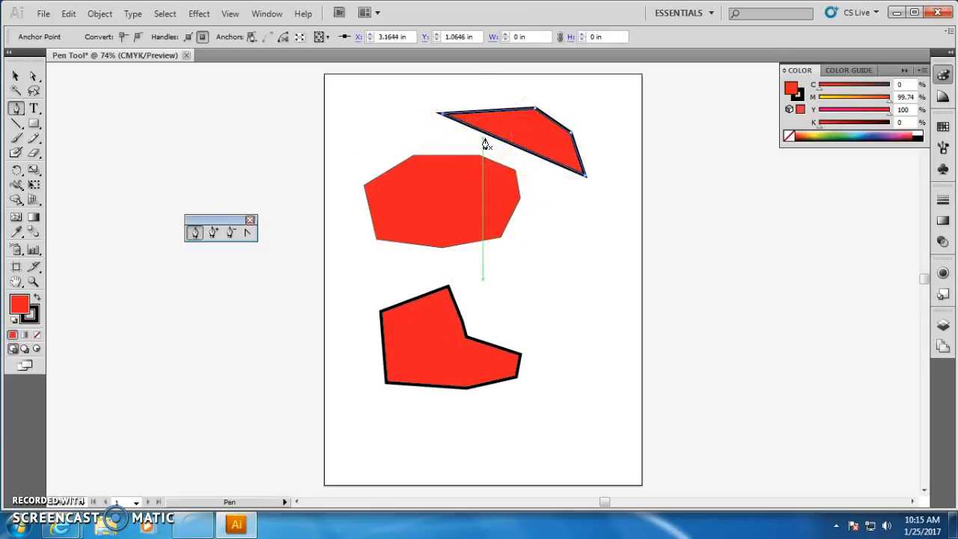
Try converting the new shape's lower-right corner into a smooth curve with the Convert Anchor Point tool.
click(247, 235)
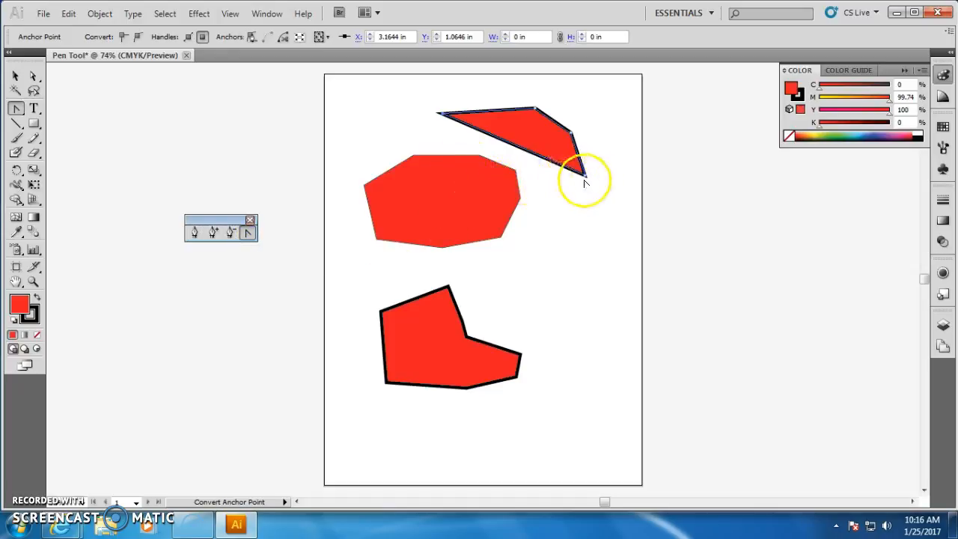
drag(585, 175, 552, 208)
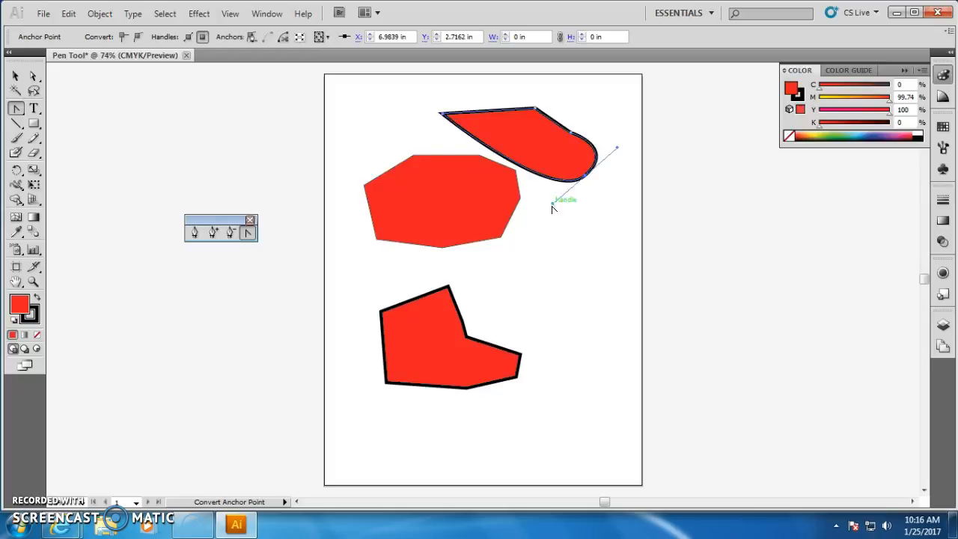
drag(556, 203, 419, 248)
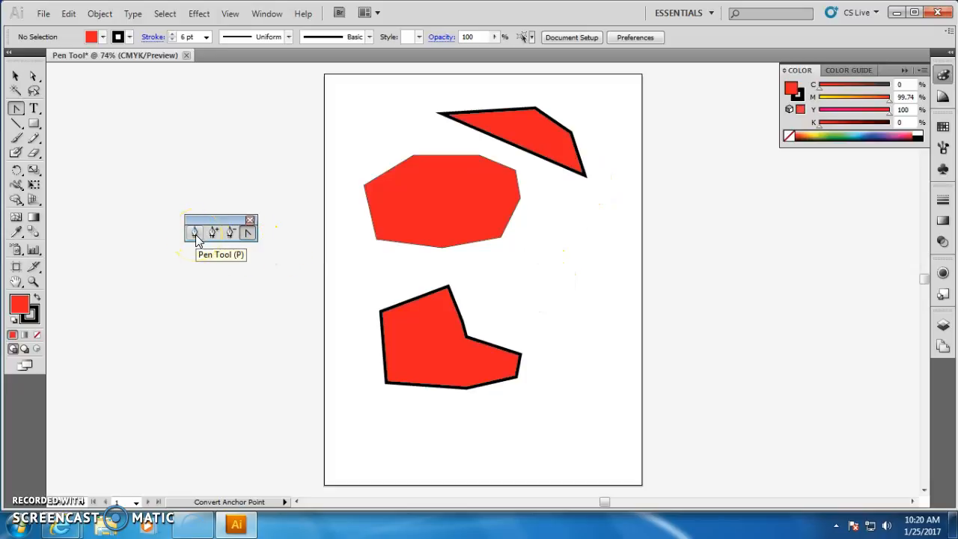
Draw a closed curved shape with the Pen tool between the polygon and the lower shape, dragging to form curved segments.
click(195, 234)
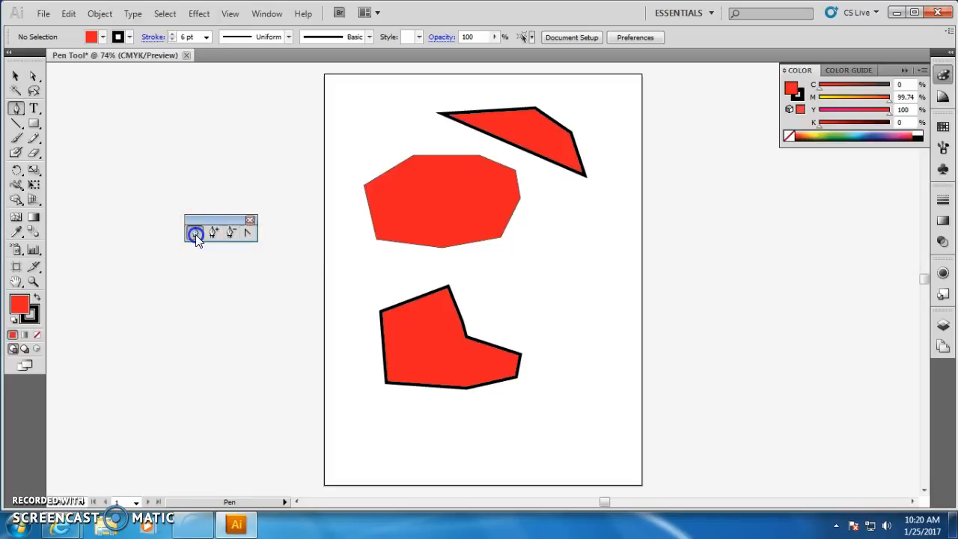
click(496, 269)
drag(562, 259, 568, 256)
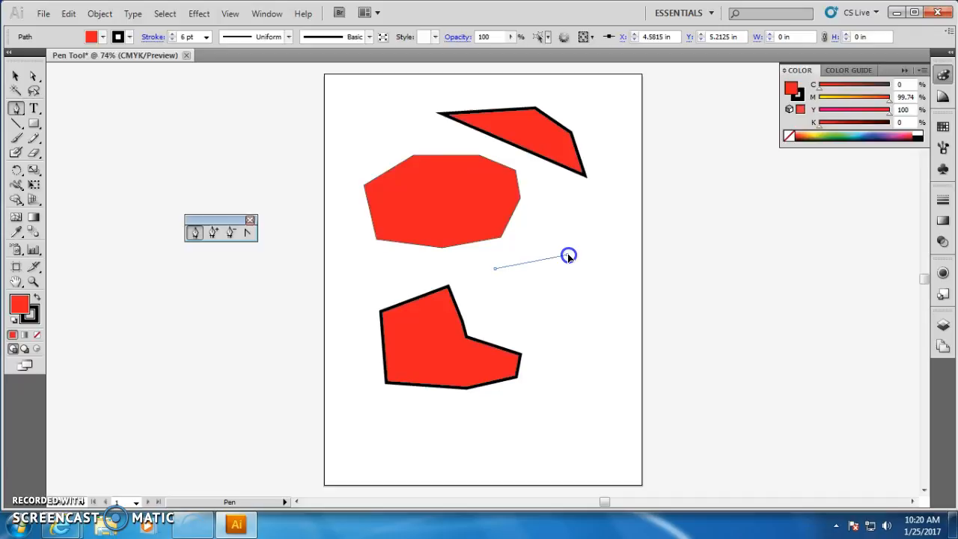
drag(581, 258, 615, 286)
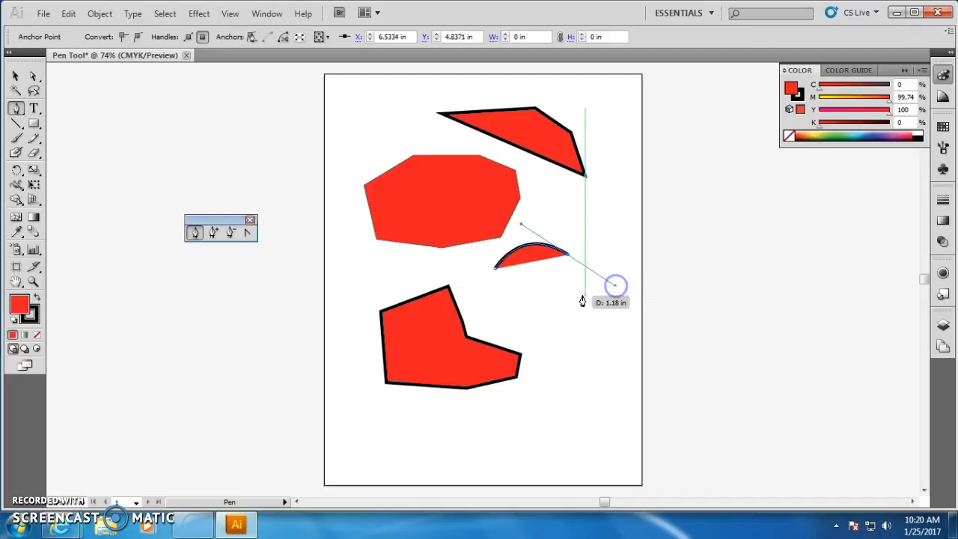
drag(583, 338, 614, 293)
click(505, 331)
drag(505, 331, 491, 268)
click(492, 267)
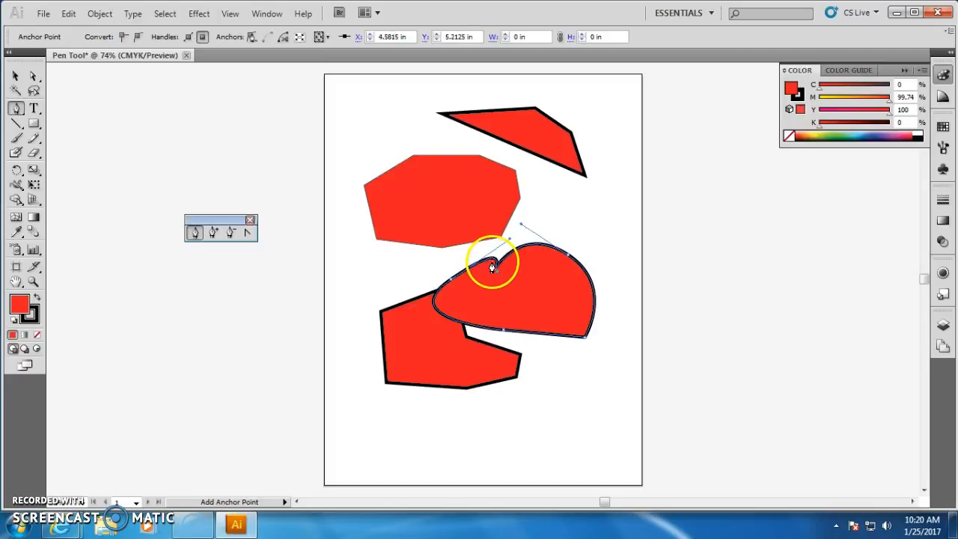
drag(492, 267, 576, 273)
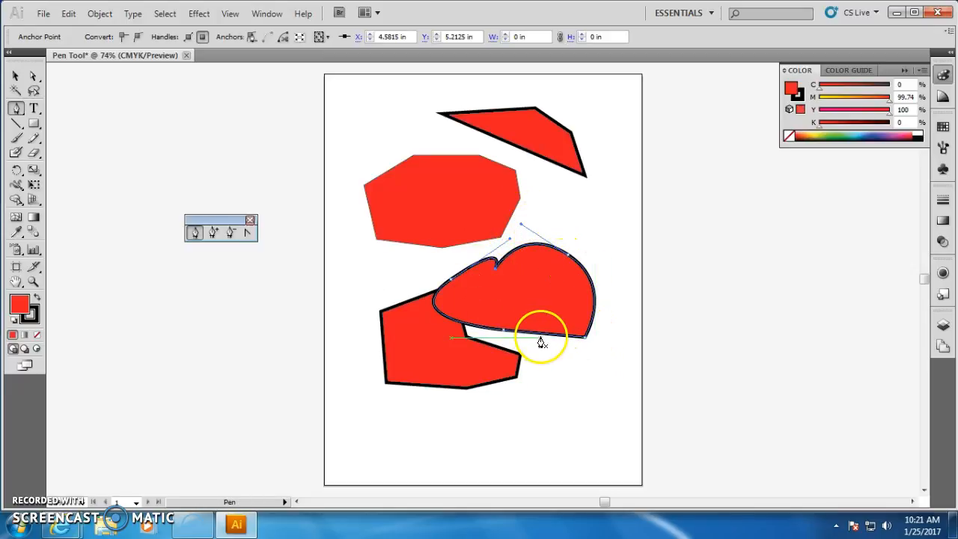
Reshape the curved shape's lower-right section by converting its anchor and adjusting the direction handles.
key(alt)
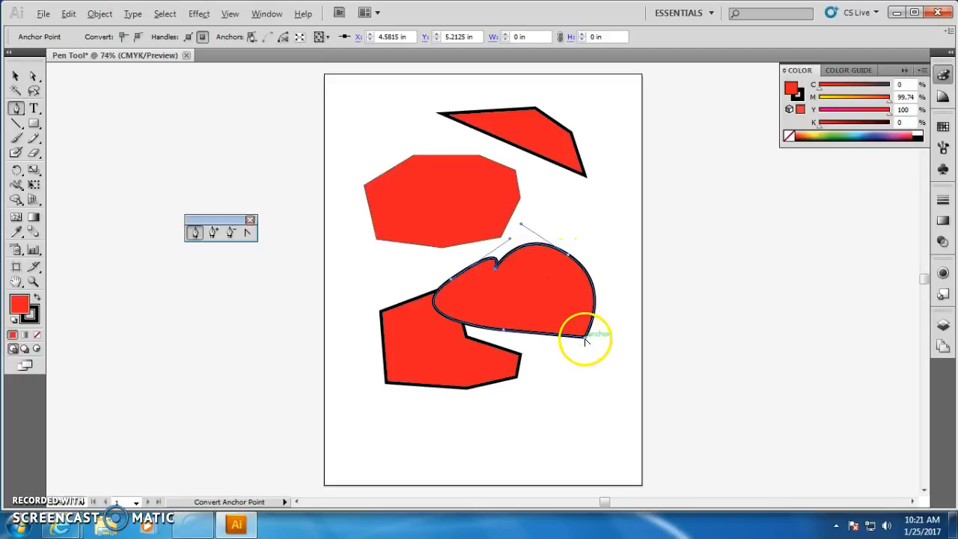
alt+click(585, 340)
drag(586, 340, 537, 365)
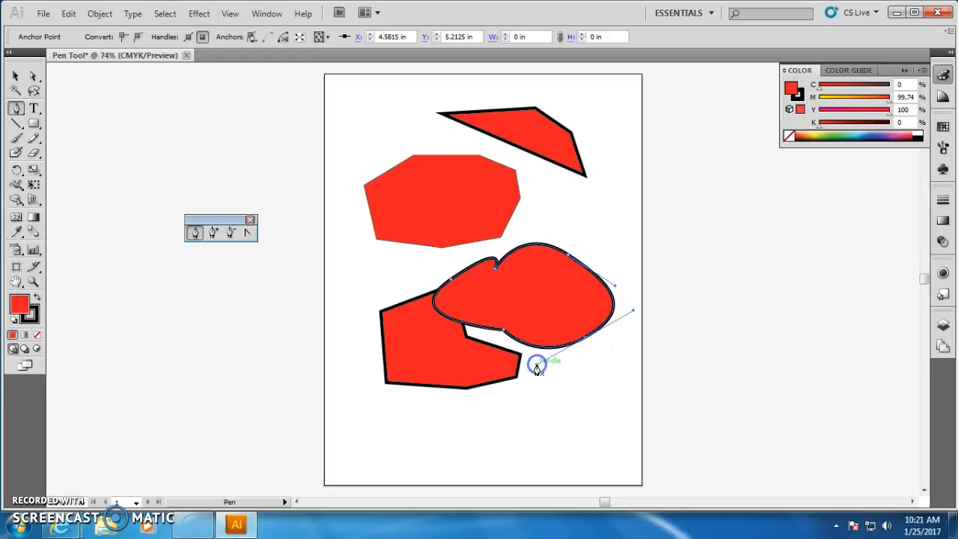
click(585, 341)
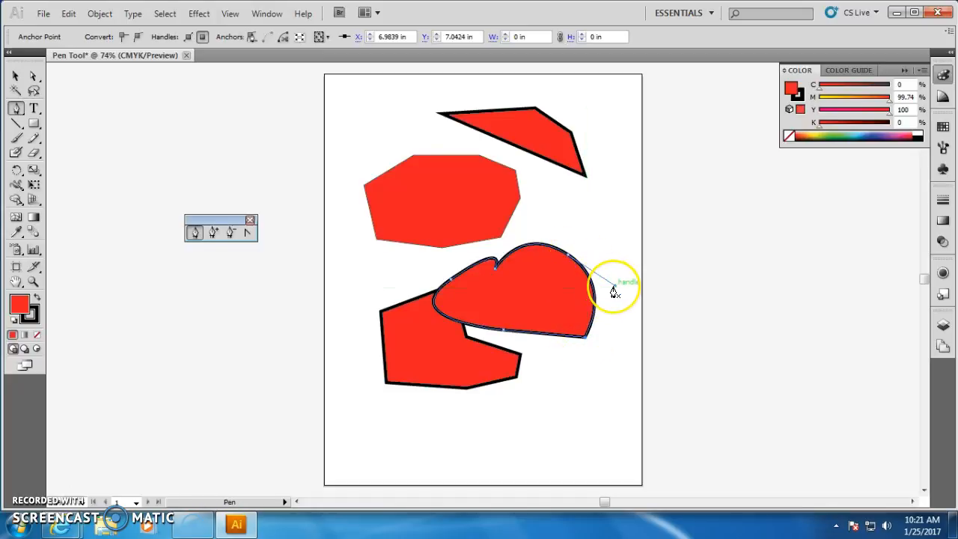
drag(614, 288, 636, 279)
drag(586, 338, 547, 356)
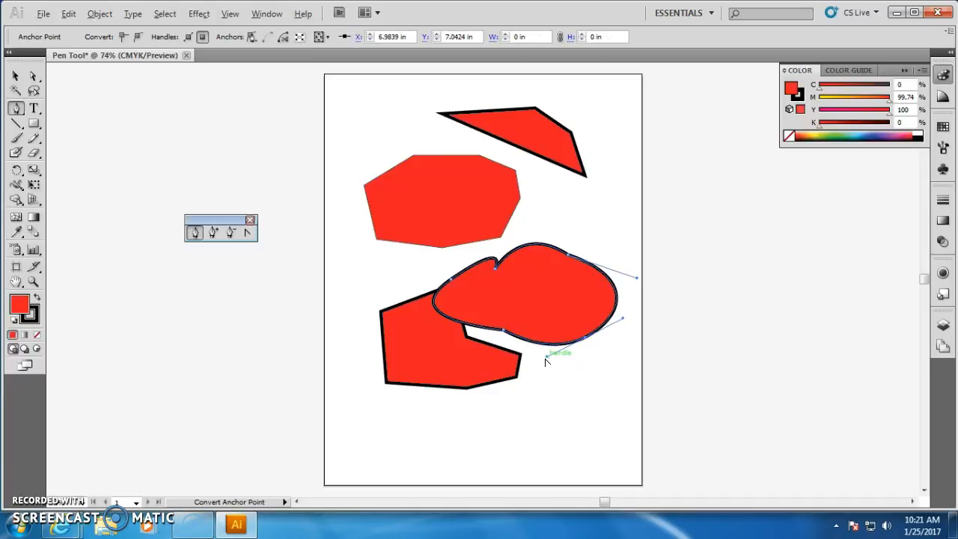
drag(547, 359, 549, 387)
click(249, 234)
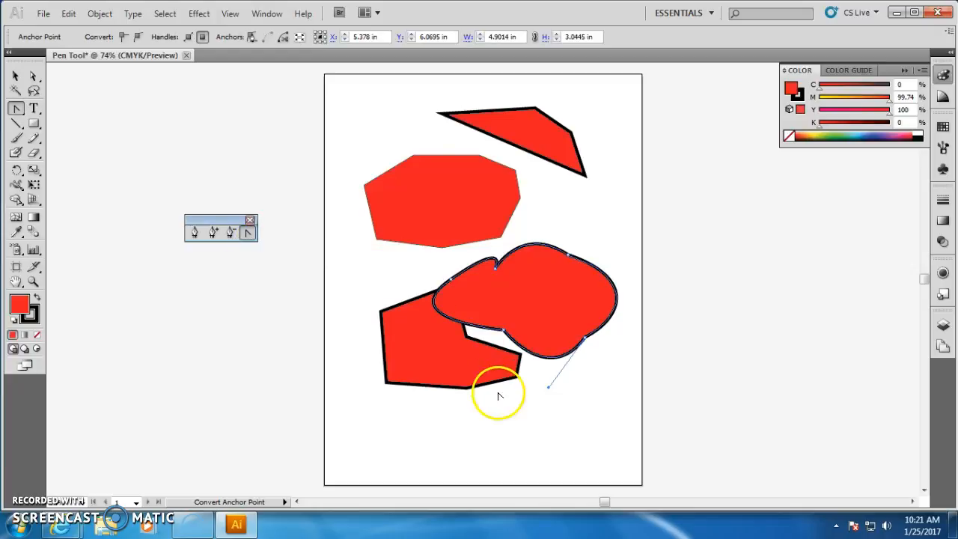
click(549, 388)
drag(549, 388, 560, 370)
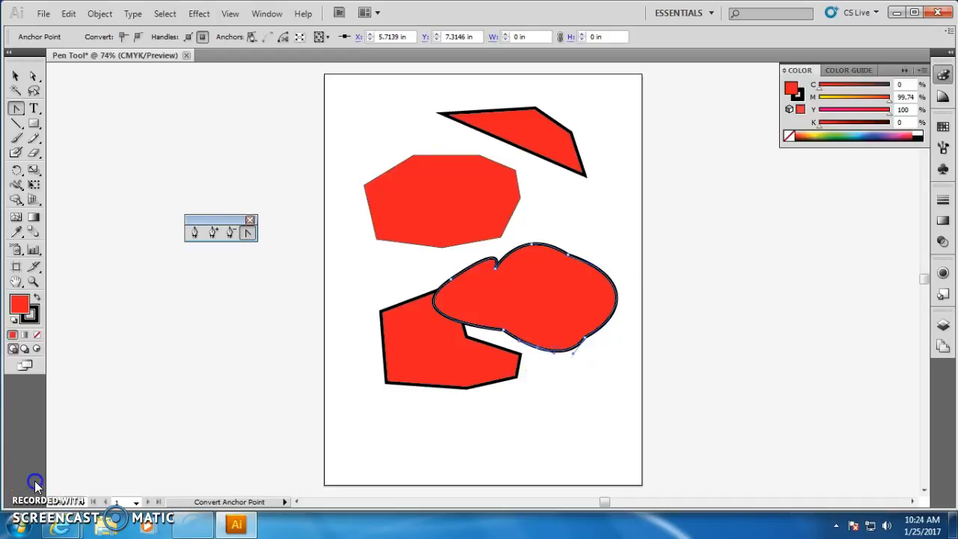
Smooth the curved shape by removing three of its anchor points with the Delete Anchor Point tool.
click(214, 233)
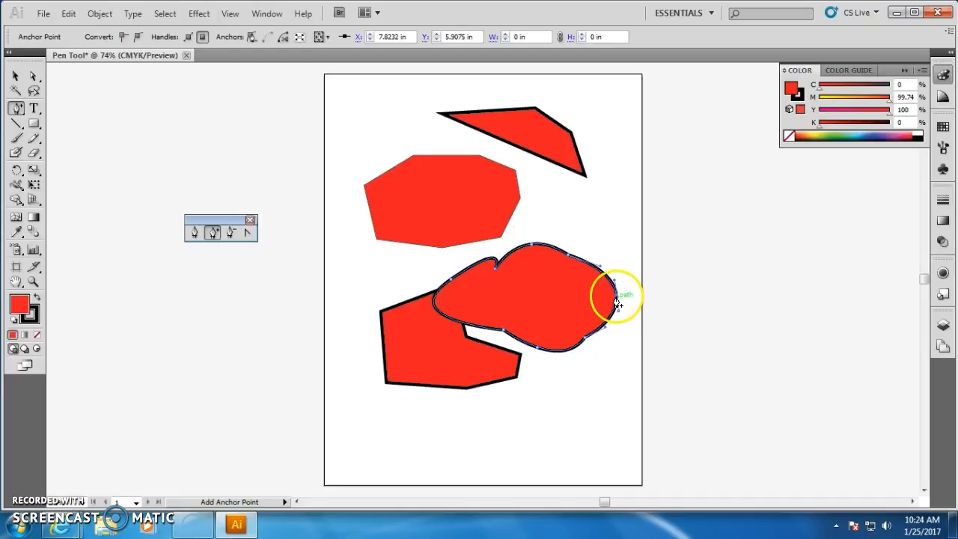
click(229, 234)
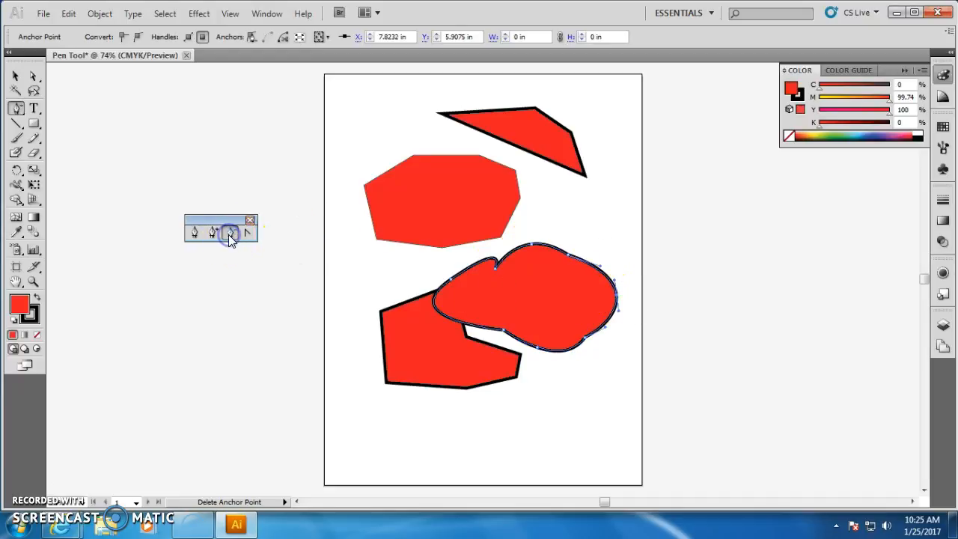
click(504, 330)
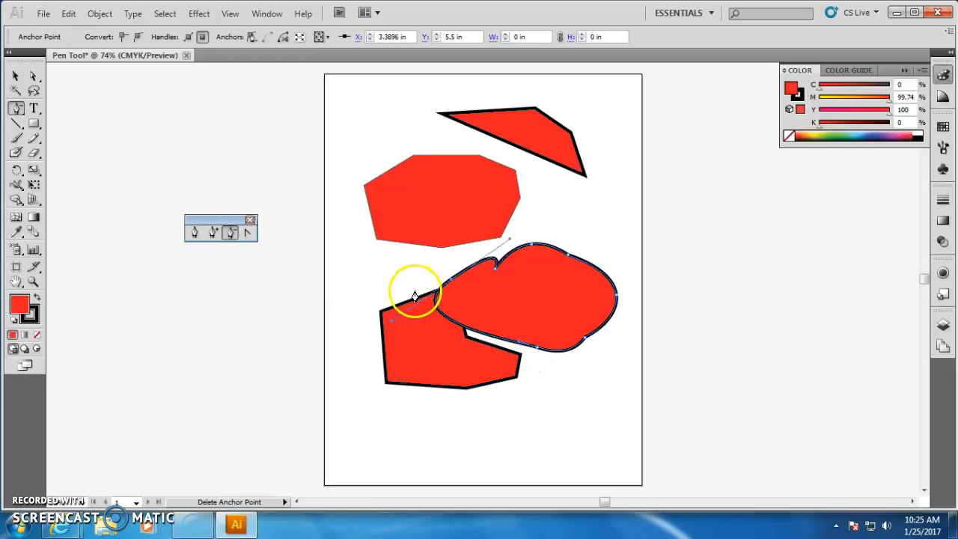
click(539, 348)
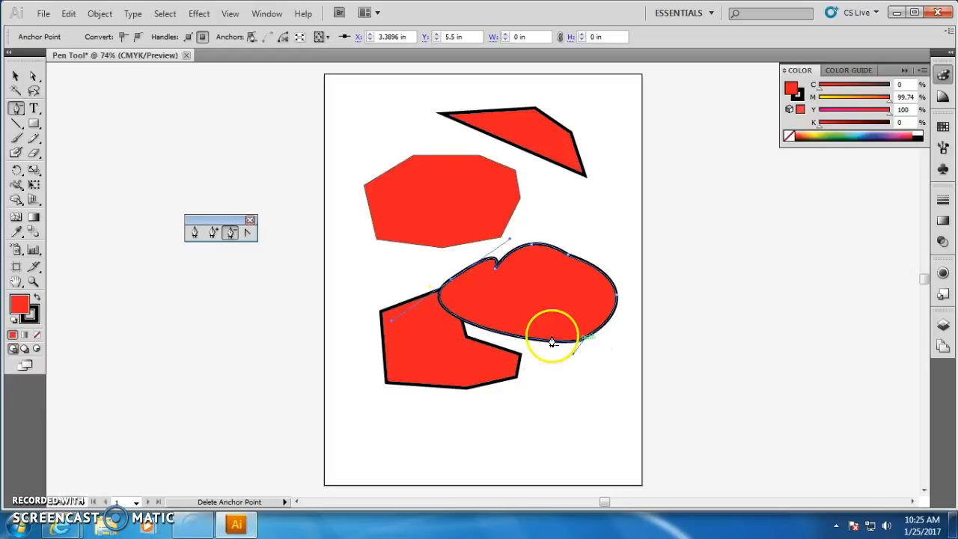
click(494, 271)
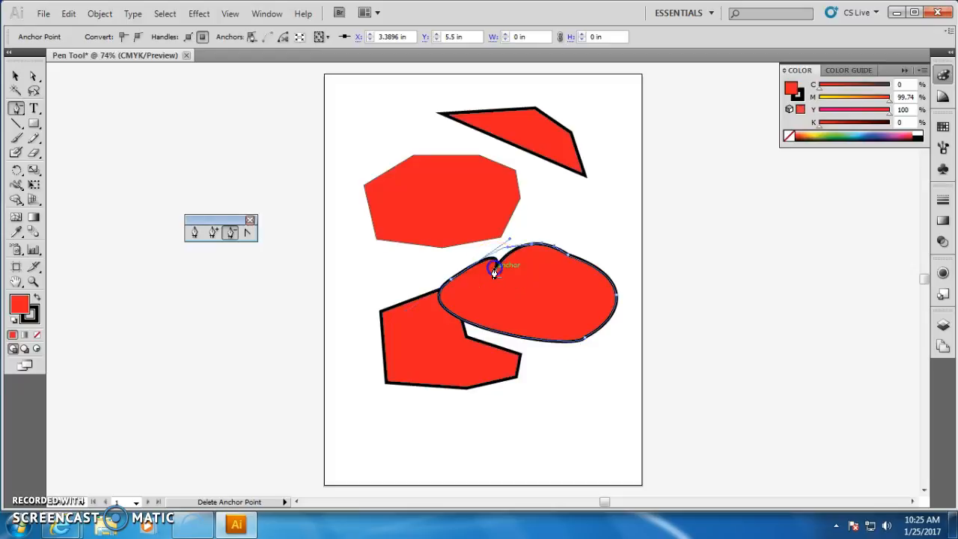
Reshape the curved shape's upper-left curve by dragging a direction handle with the Convert Anchor Point tool.
click(249, 233)
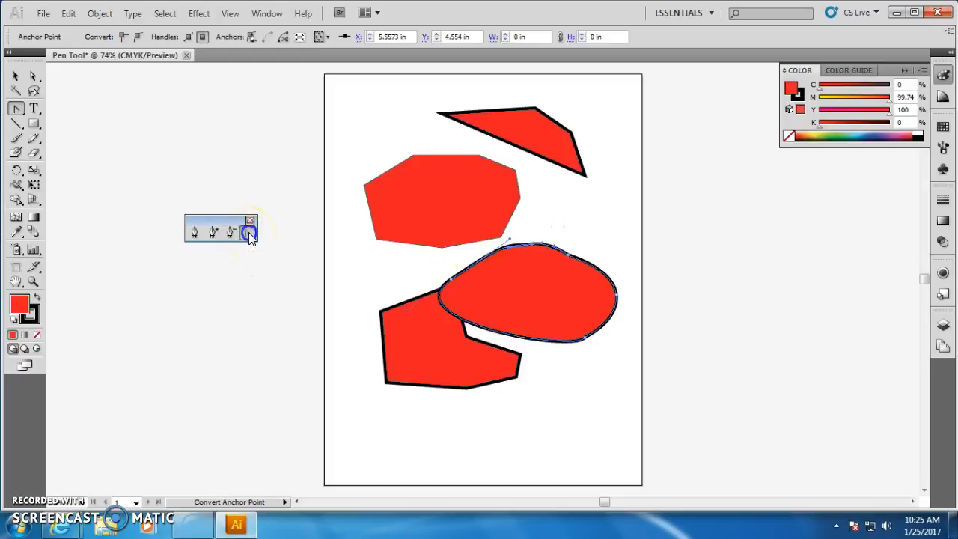
click(509, 240)
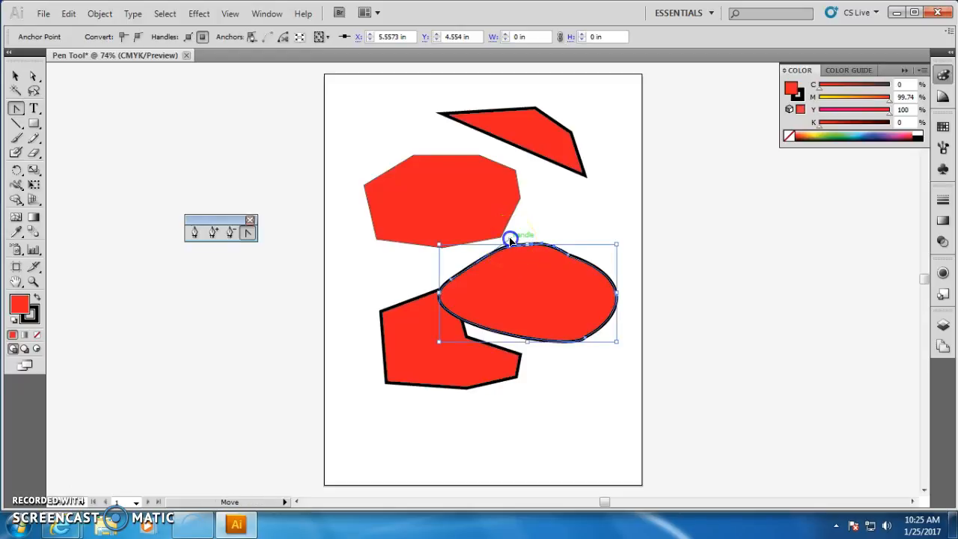
drag(510, 242, 469, 256)
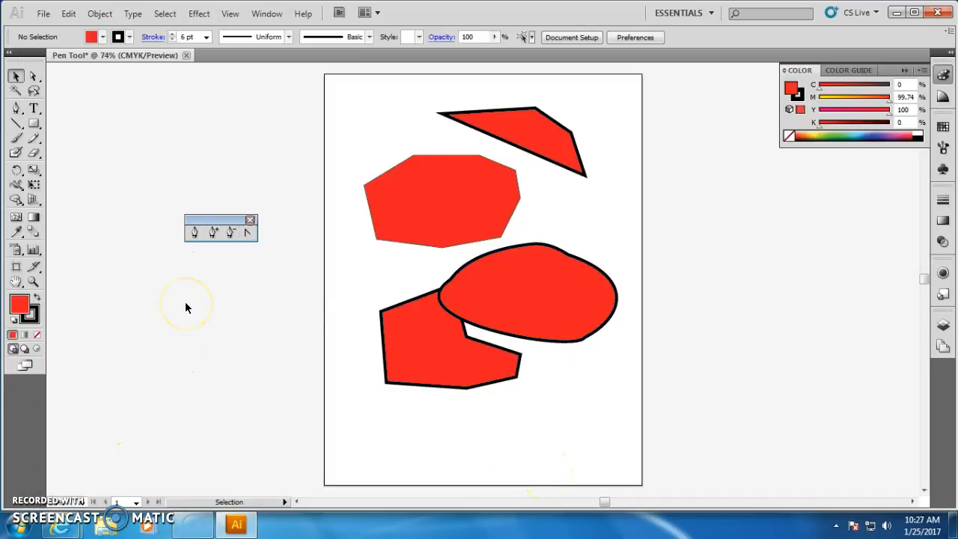
Draw a closed four-point trapezoid with the Pen tool near the bottom of the artboard.
click(192, 237)
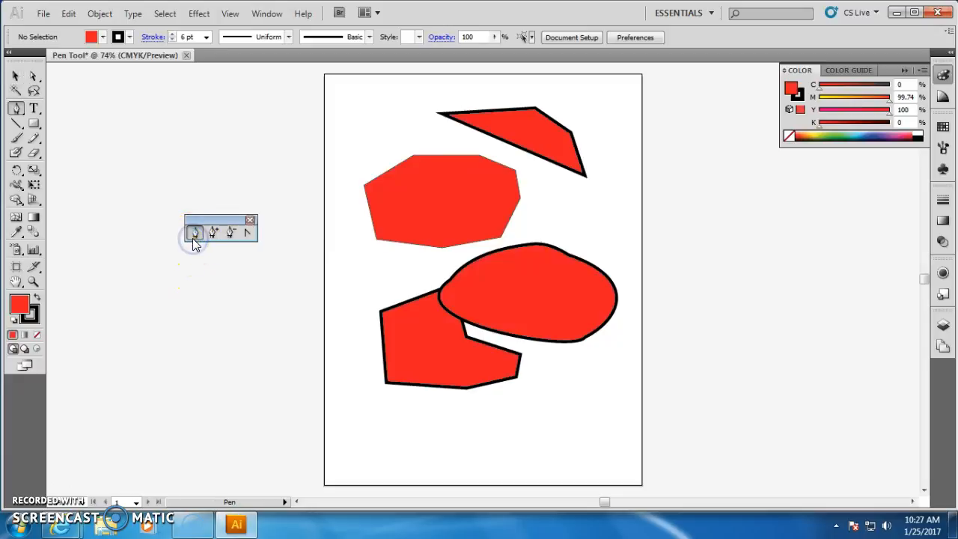
click(345, 466)
click(389, 413)
click(475, 413)
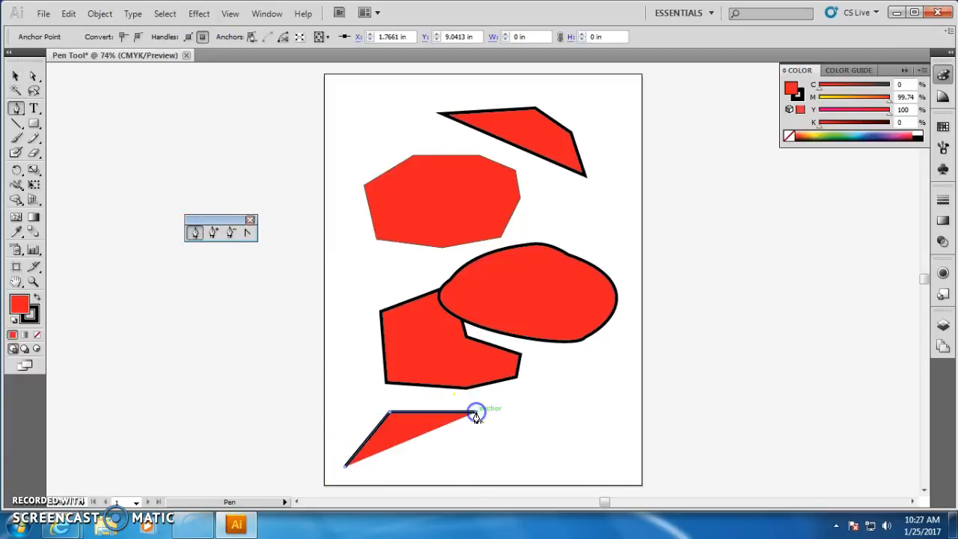
click(521, 452)
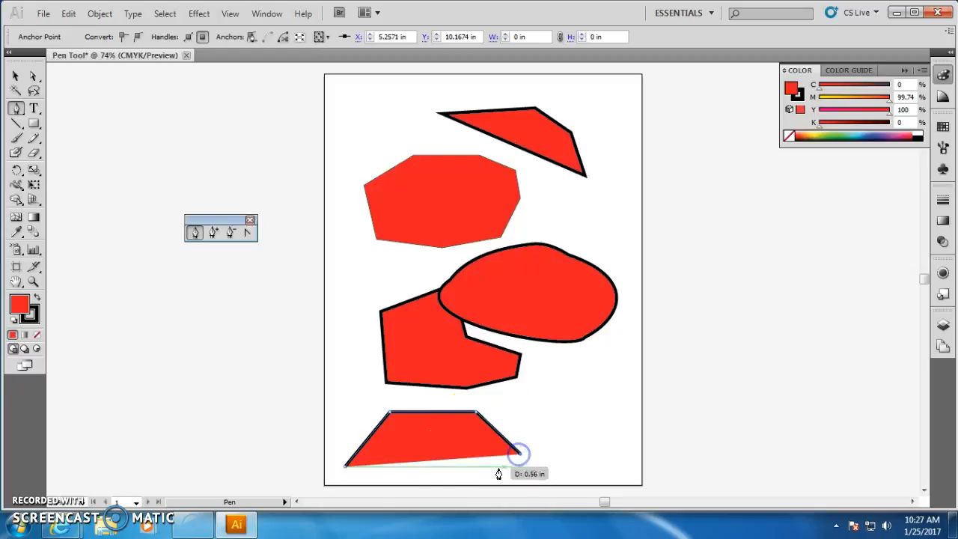
click(347, 465)
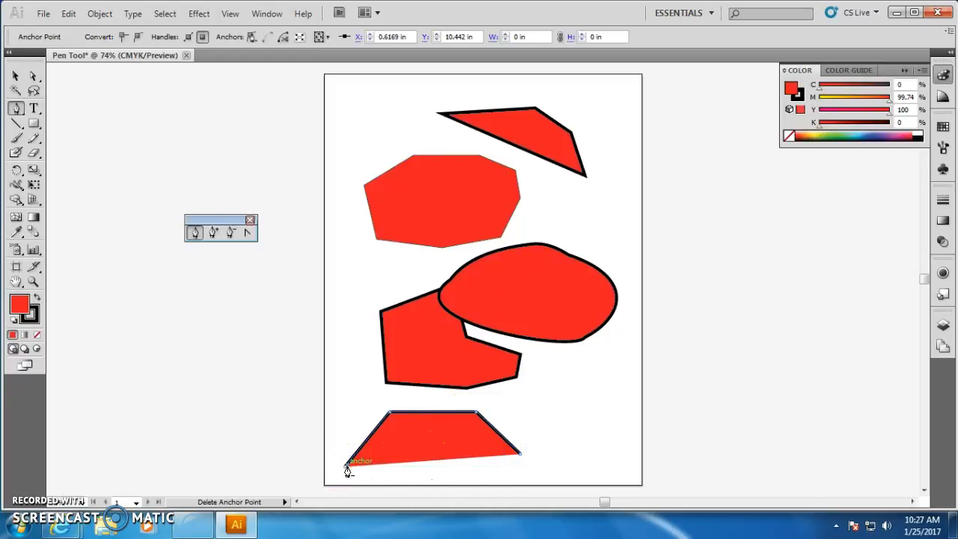
click(346, 466)
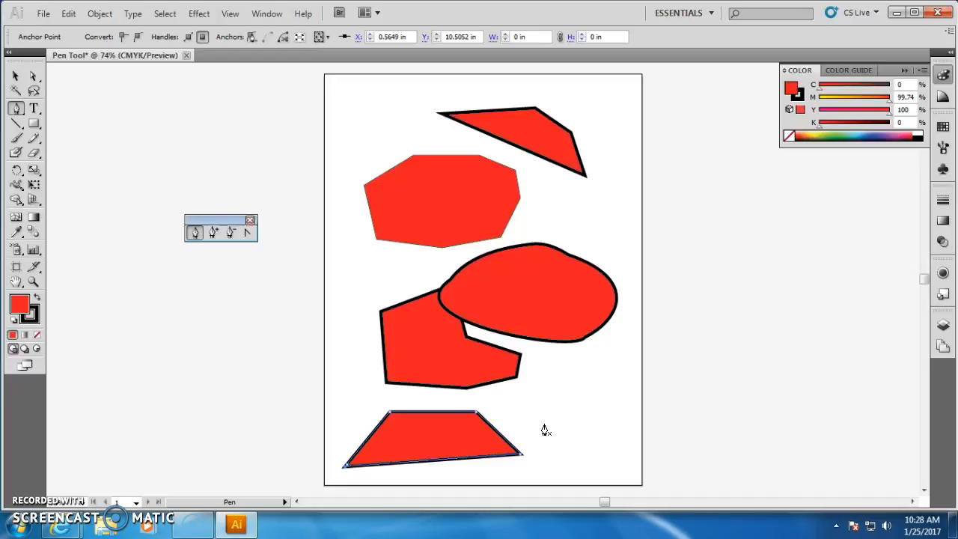
Draw a closed curved shape with the Pen tool in the upper-left corner, dragging to form its curves.
click(196, 232)
click(347, 138)
drag(403, 106, 458, 148)
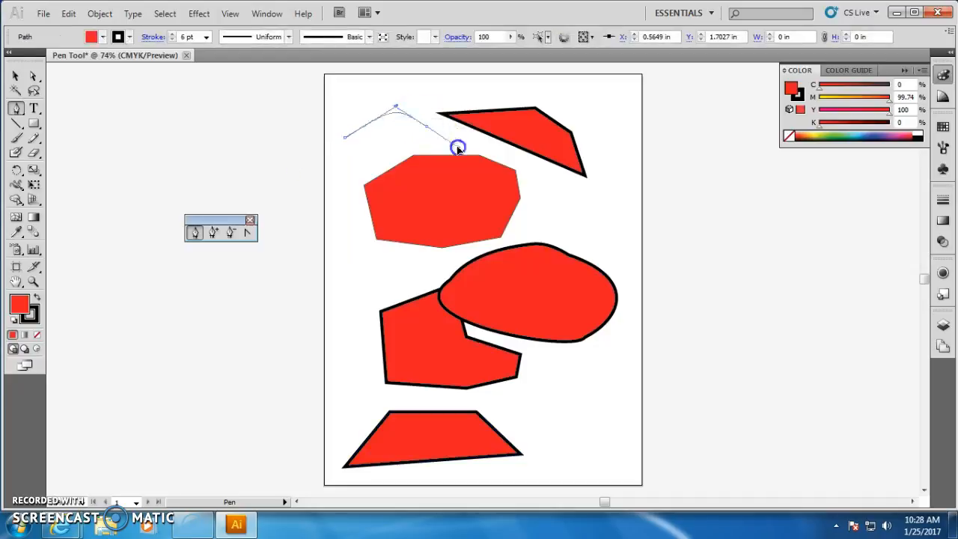
drag(497, 182, 449, 136)
drag(424, 207, 376, 208)
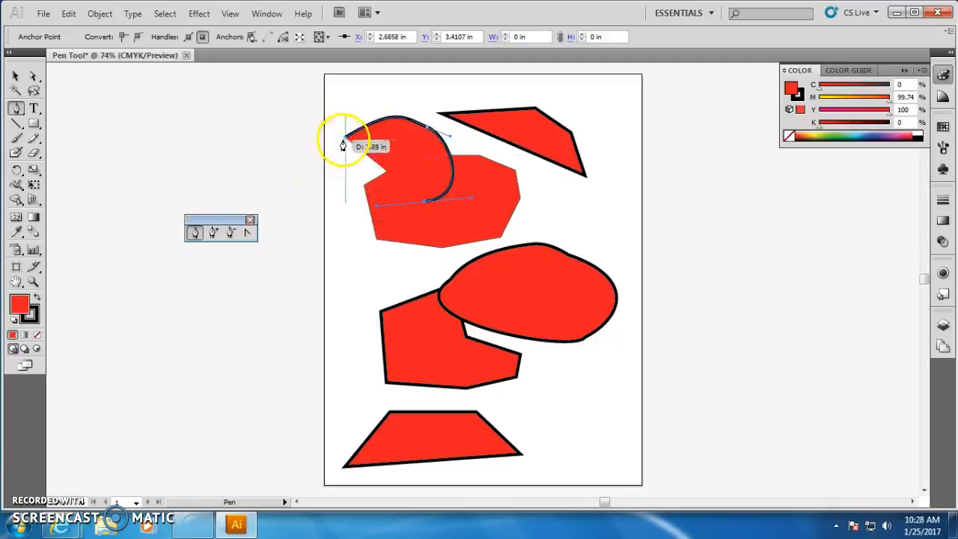
drag(346, 145, 348, 136)
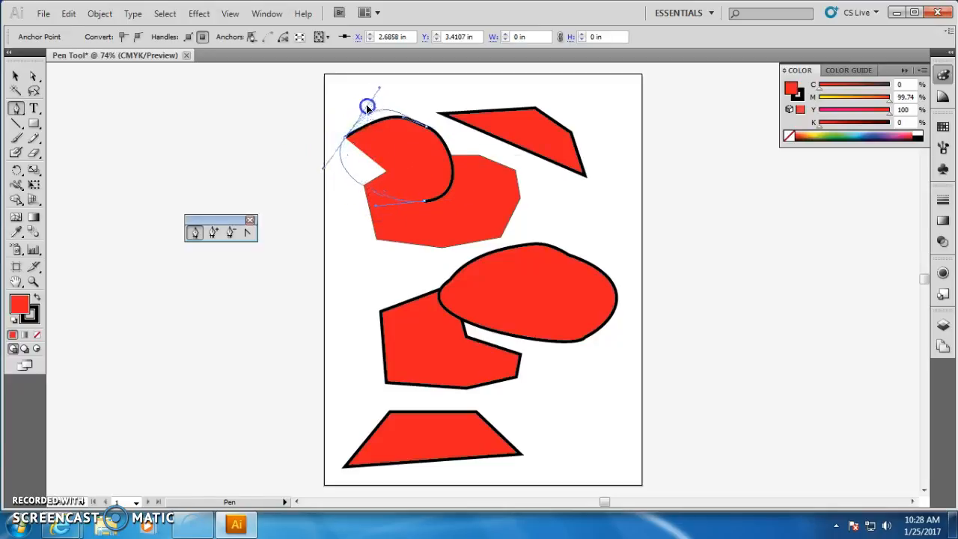
drag(369, 101, 366, 96)
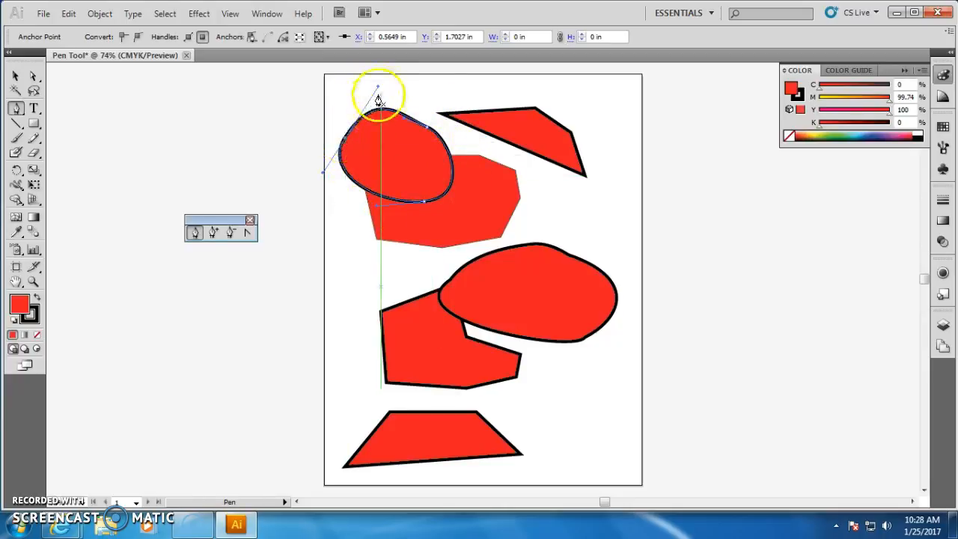
Delete the curved shape, the first polygon and the upper four-point shape.
click(18, 77)
click(545, 247)
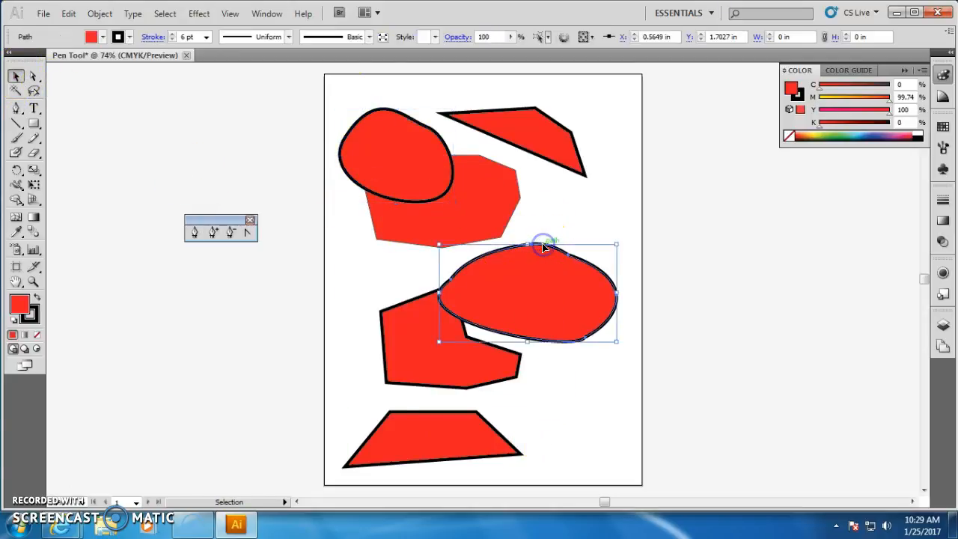
key(Delete)
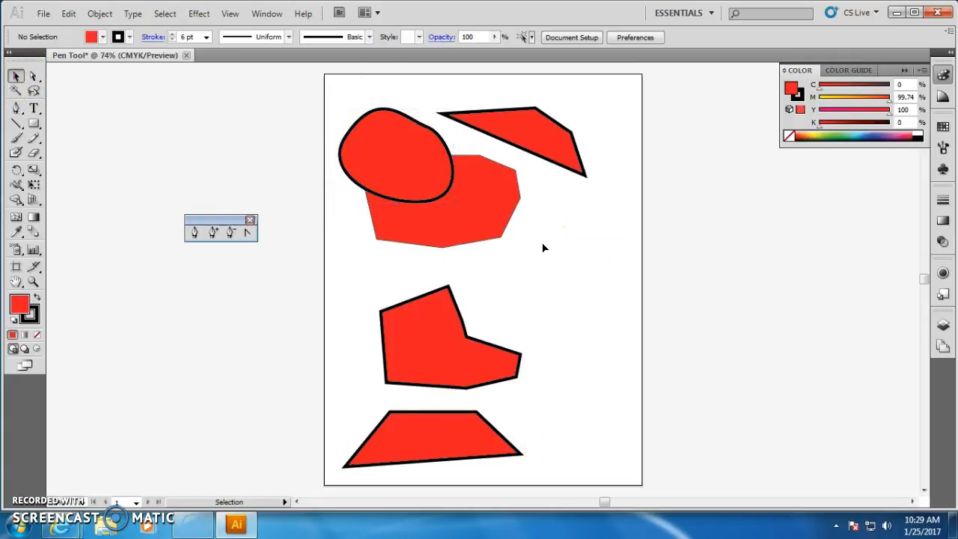
click(503, 227)
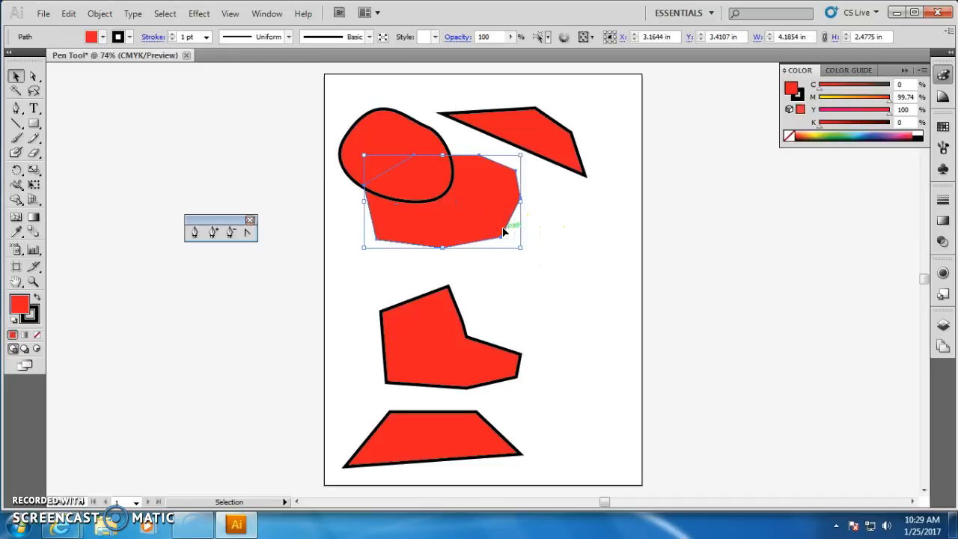
key(Delete)
click(511, 147)
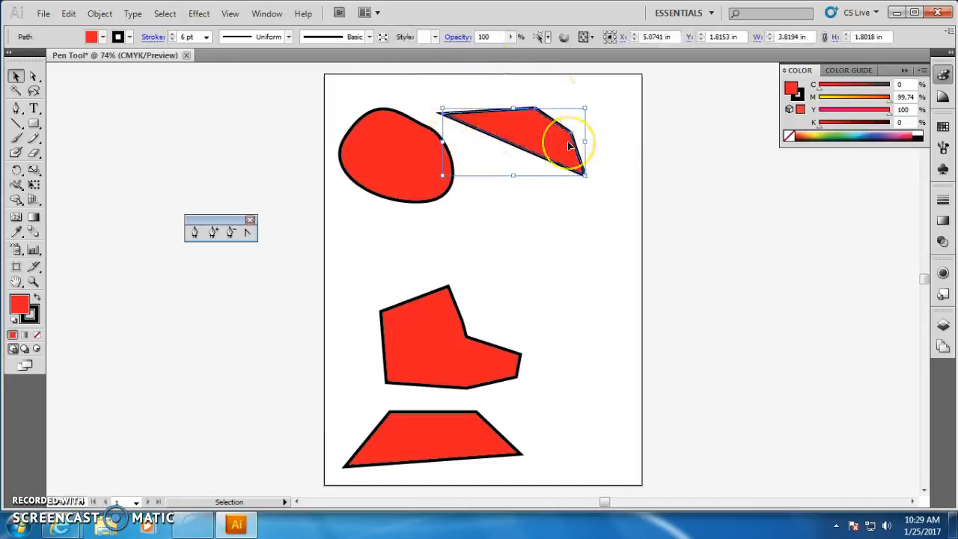
key(Delete)
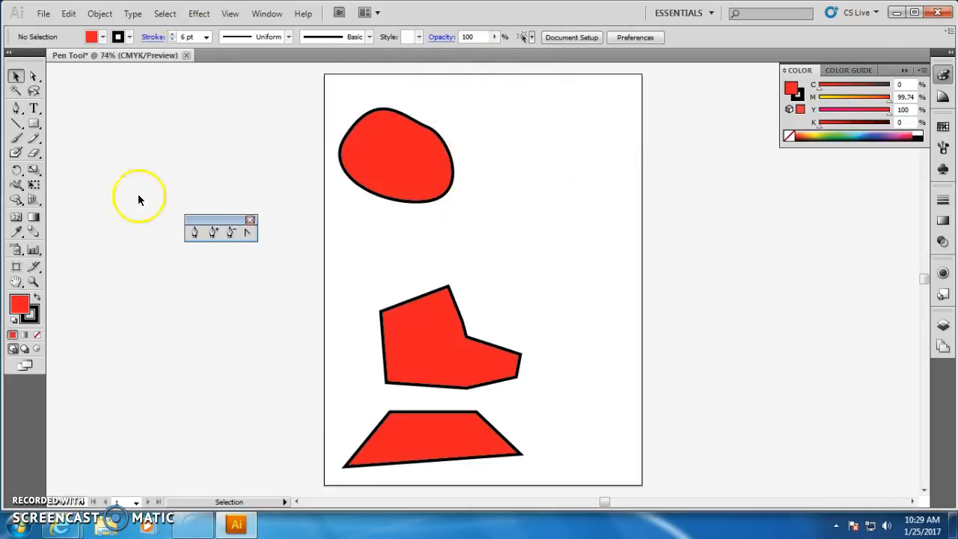
Draw a closed five-point shape with the Pen tool at the upper right, curving its right side and start anchor.
click(193, 234)
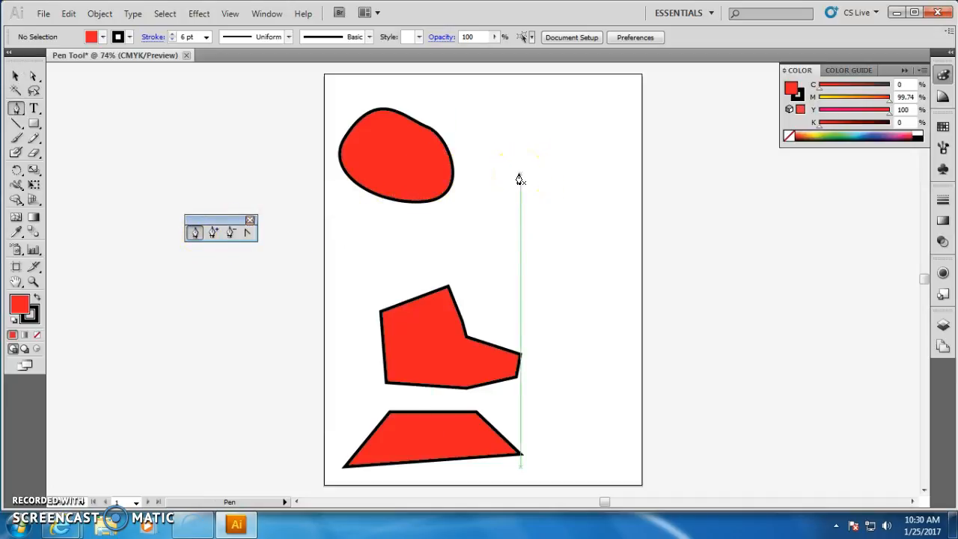
click(478, 195)
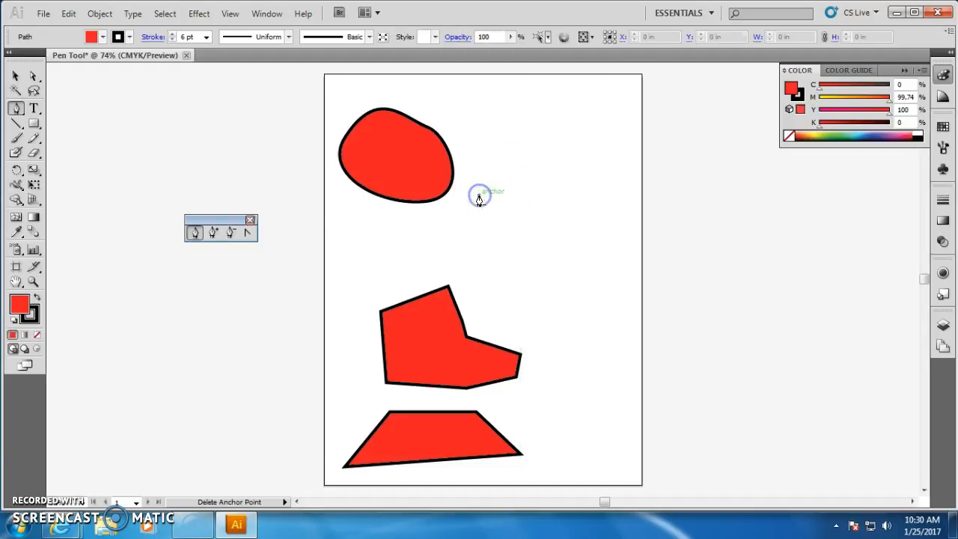
click(539, 146)
drag(603, 191, 612, 242)
click(569, 264)
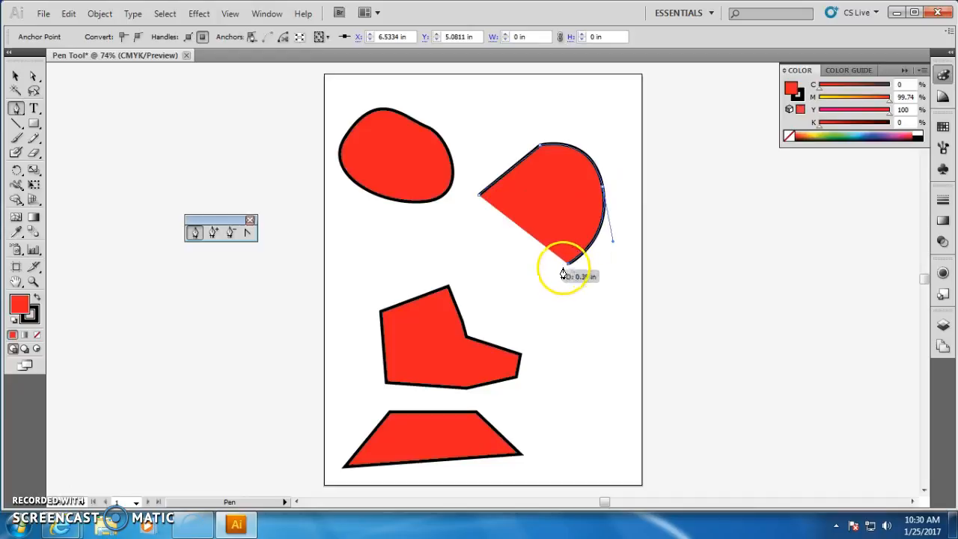
click(500, 267)
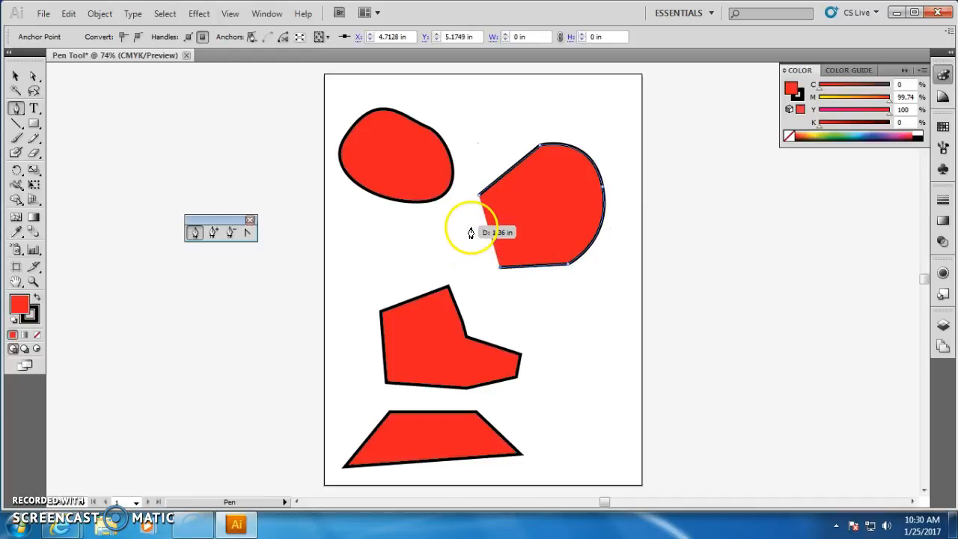
click(478, 201)
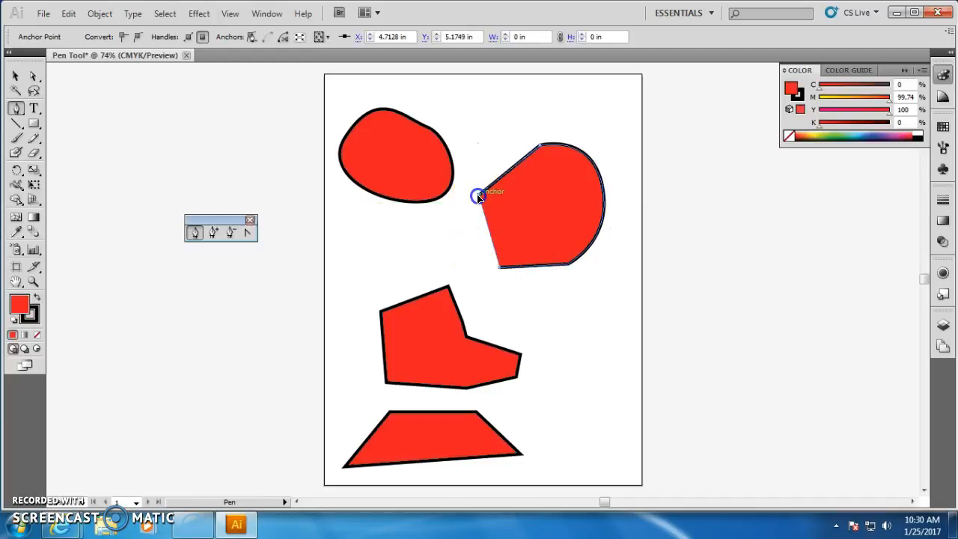
drag(478, 191, 526, 103)
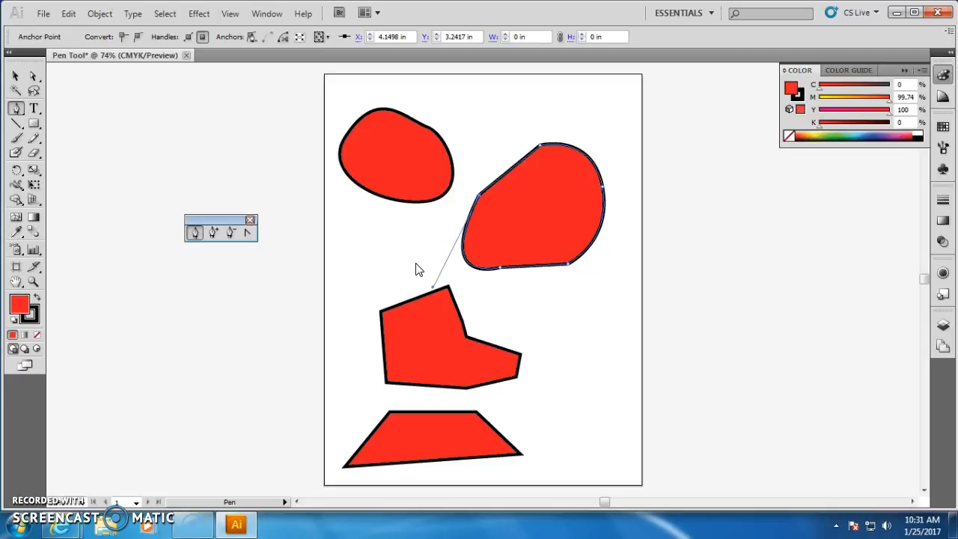
Add a second artboard about 5.76 by 9.22 in to the right of the first with the Artboard tool.
click(16, 267)
drag(691, 101, 907, 445)
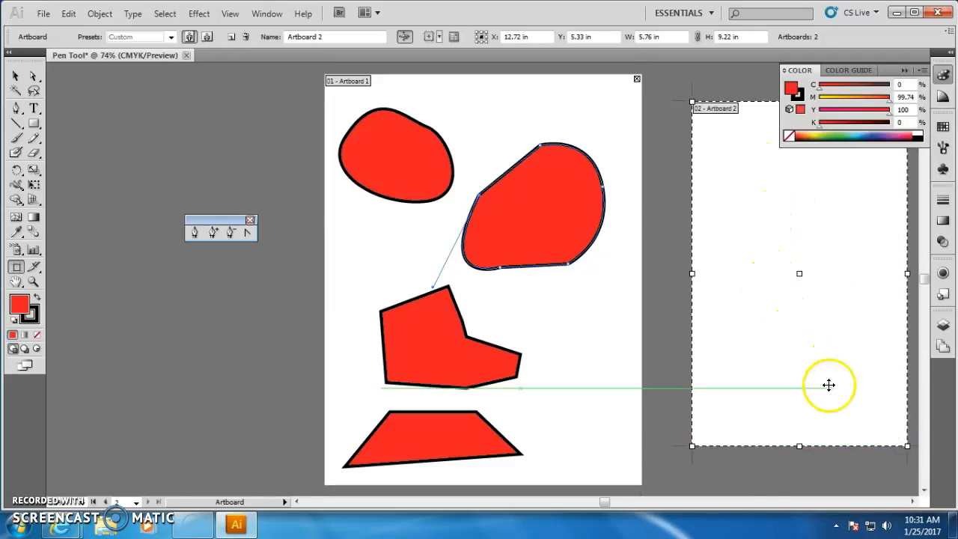
key(ctrl+minus)
key(ctrl+minus)
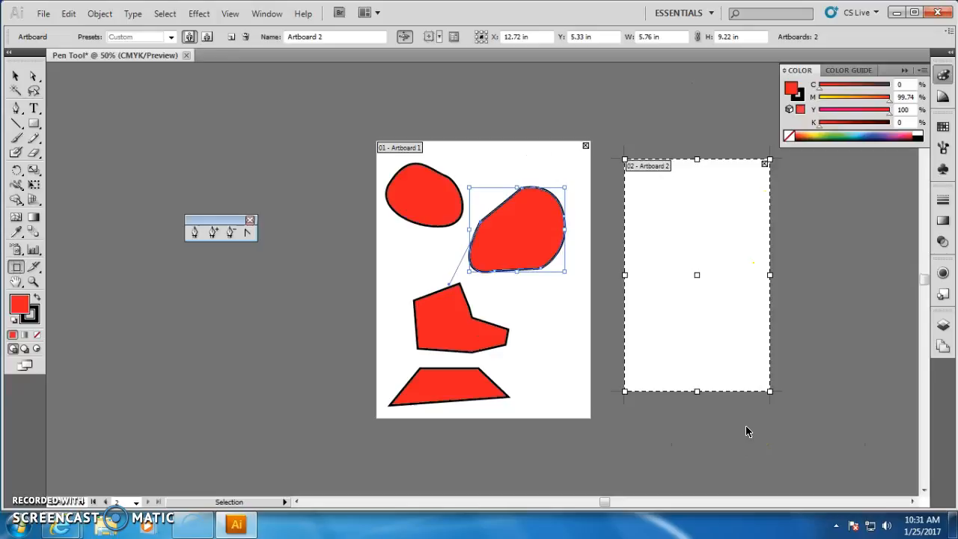
Resize the second artboard to about 18.08 in wide and 9.78 in tall.
drag(674, 274, 808, 270)
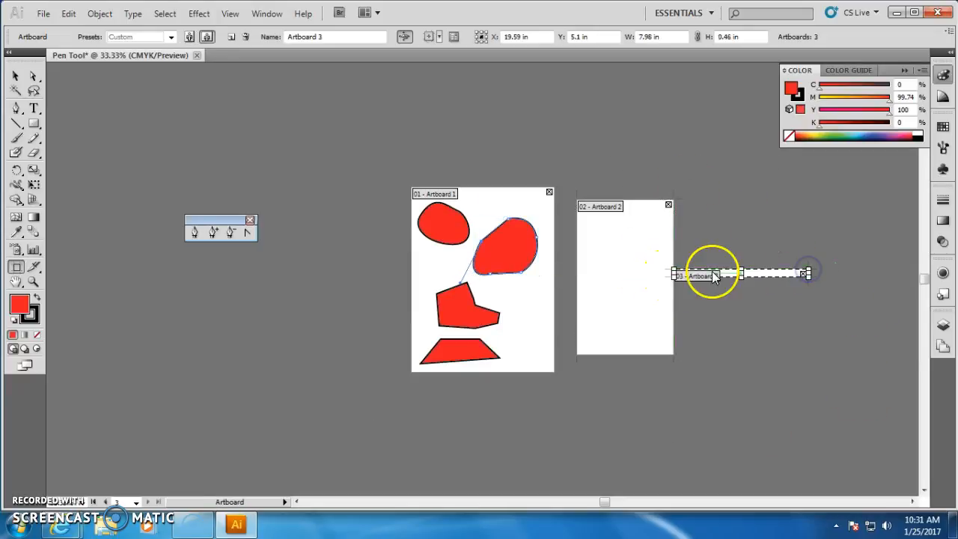
key(Delete)
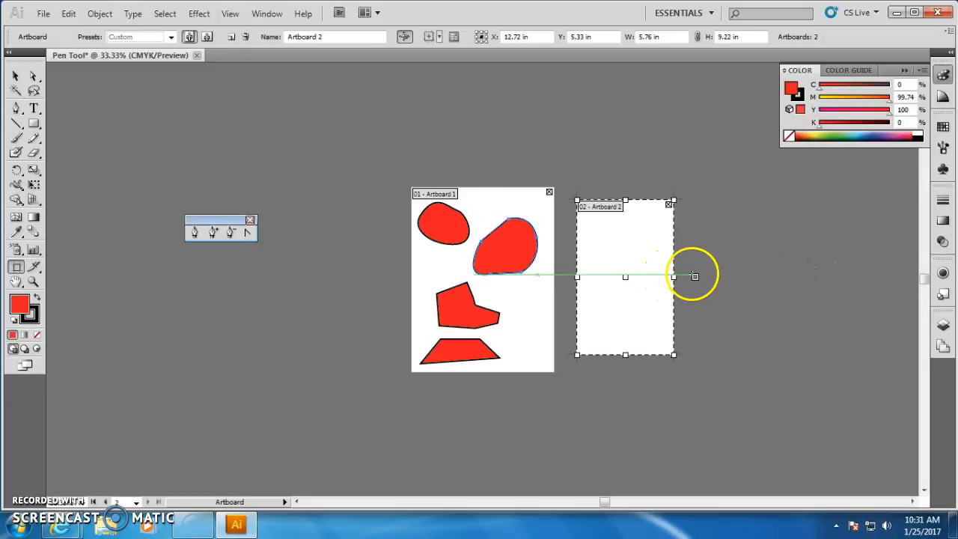
drag(673, 275, 881, 274)
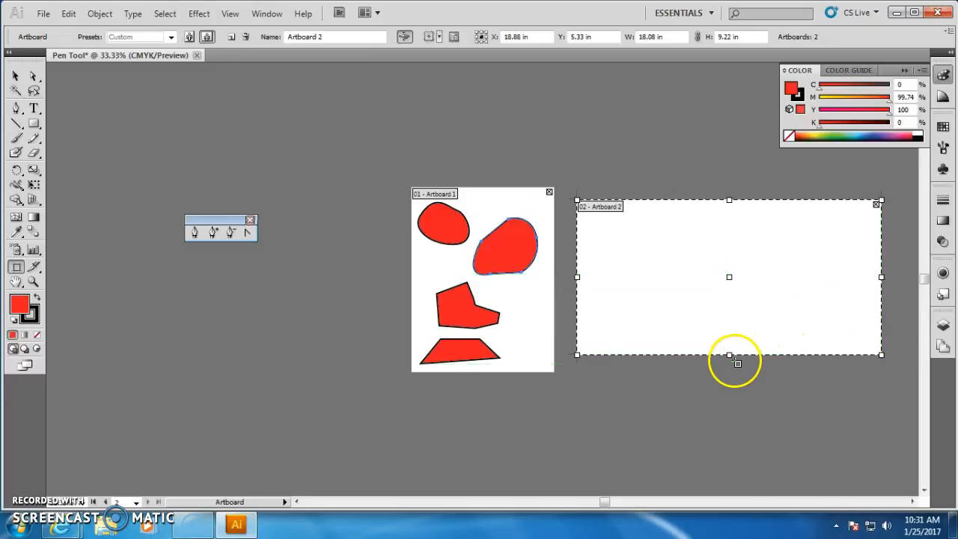
drag(729, 355, 730, 366)
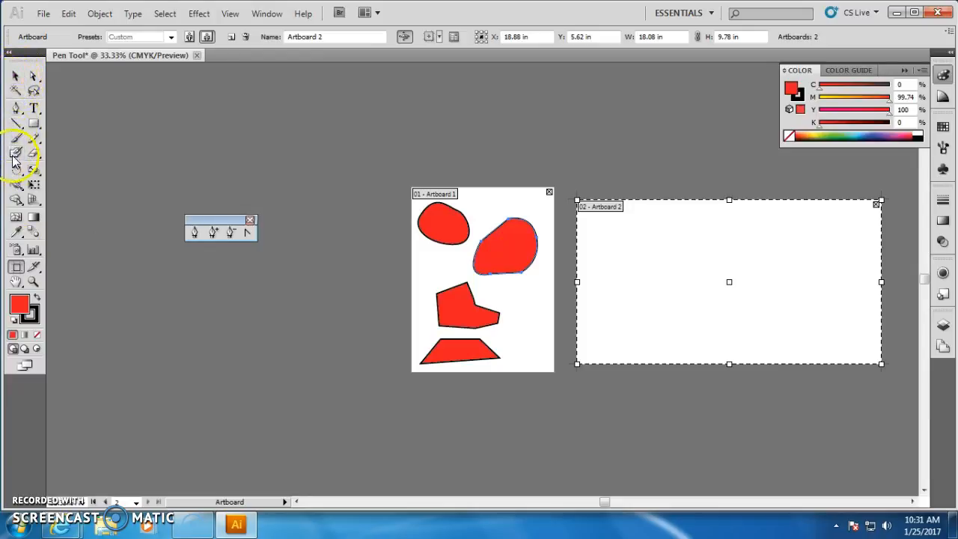
click(17, 109)
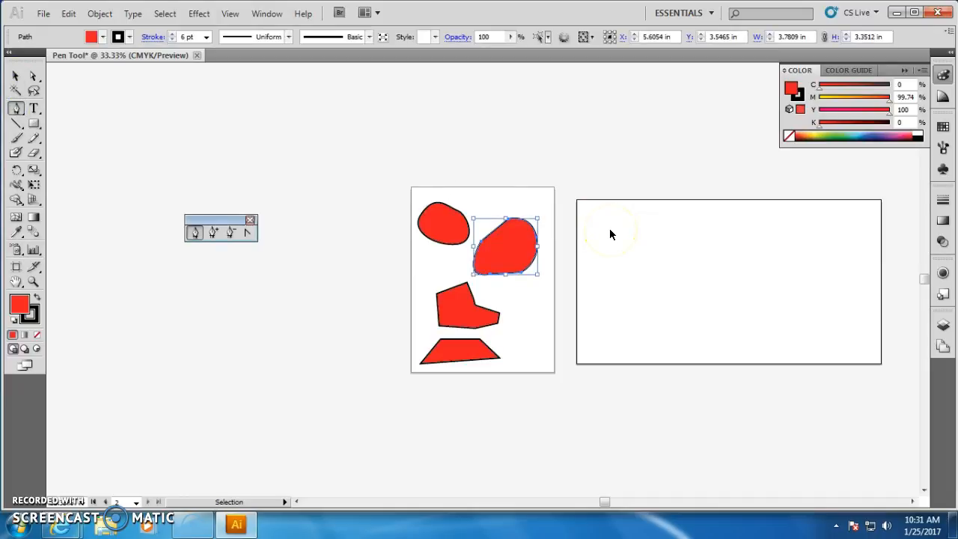
Draw a closed M-shaped letter with the Pen tool near the upper left corner of the second artboard.
key(ctrl+plus)
key(ctrl+plus)
key(space)
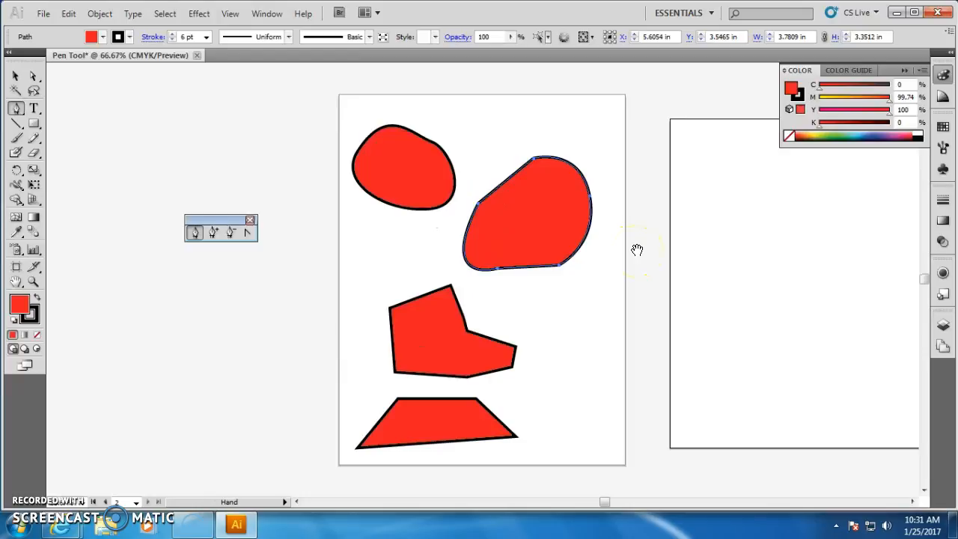
drag(640, 251, 183, 265)
drag(214, 222, 305, 90)
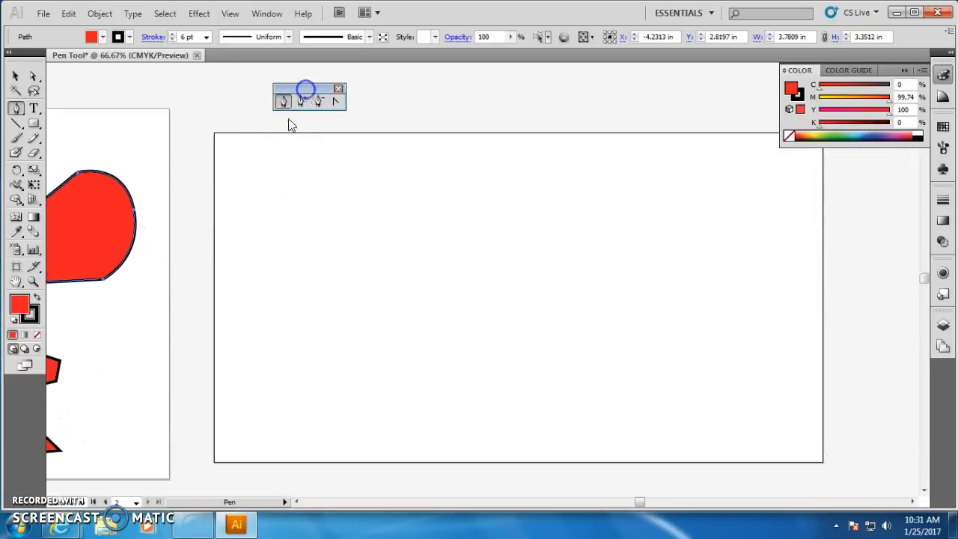
click(244, 253)
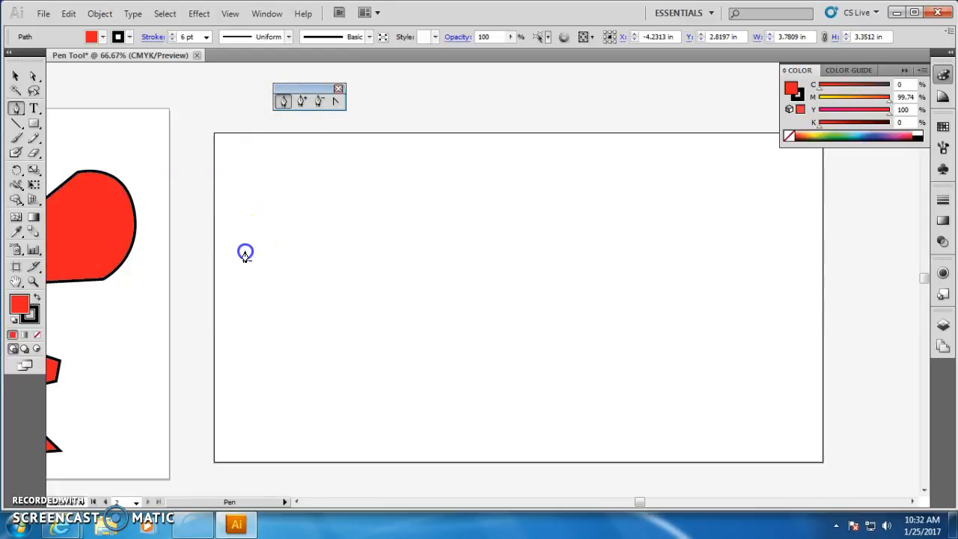
click(244, 152)
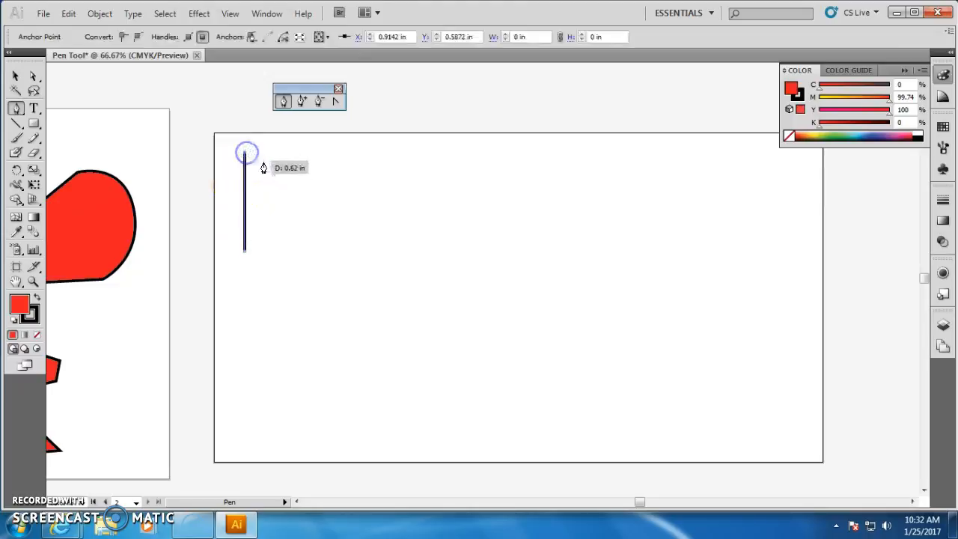
click(282, 188)
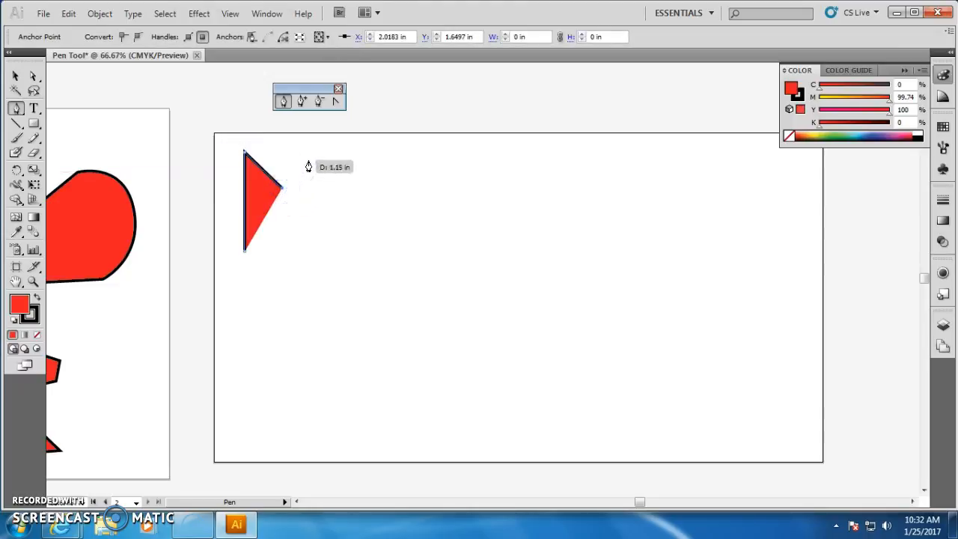
click(312, 155)
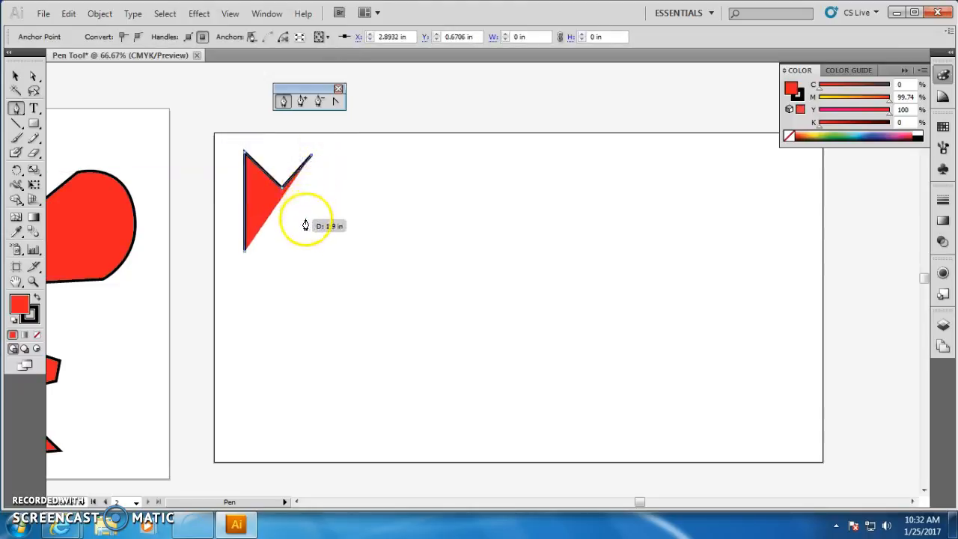
click(312, 252)
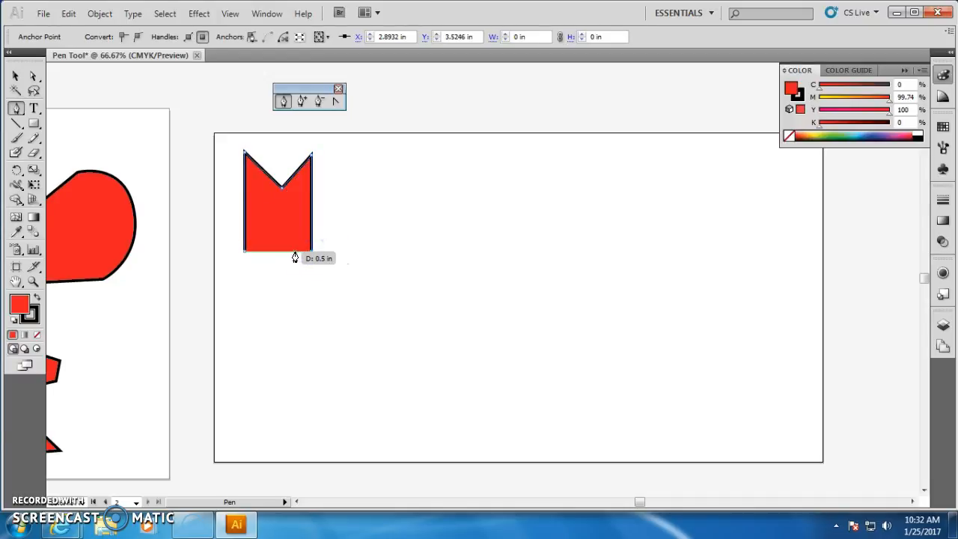
click(292, 252)
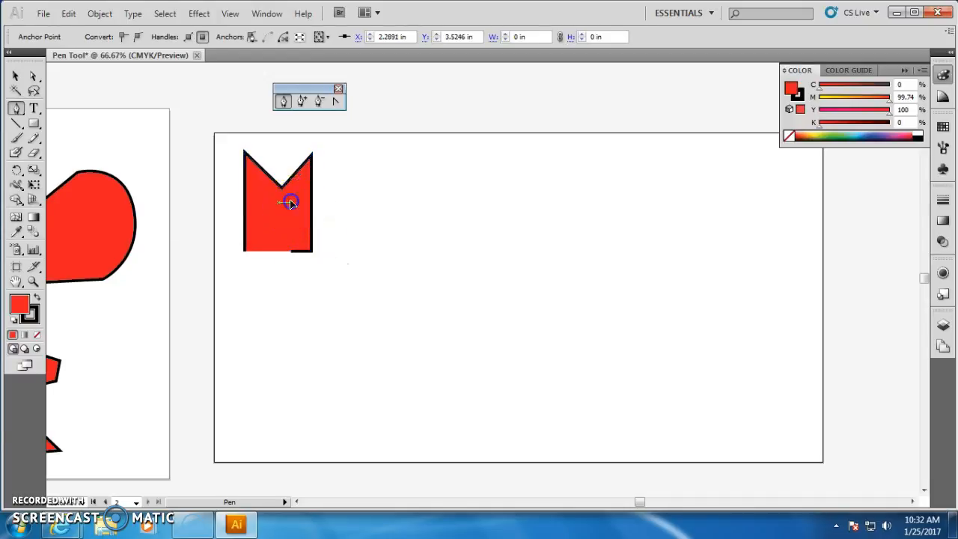
click(282, 209)
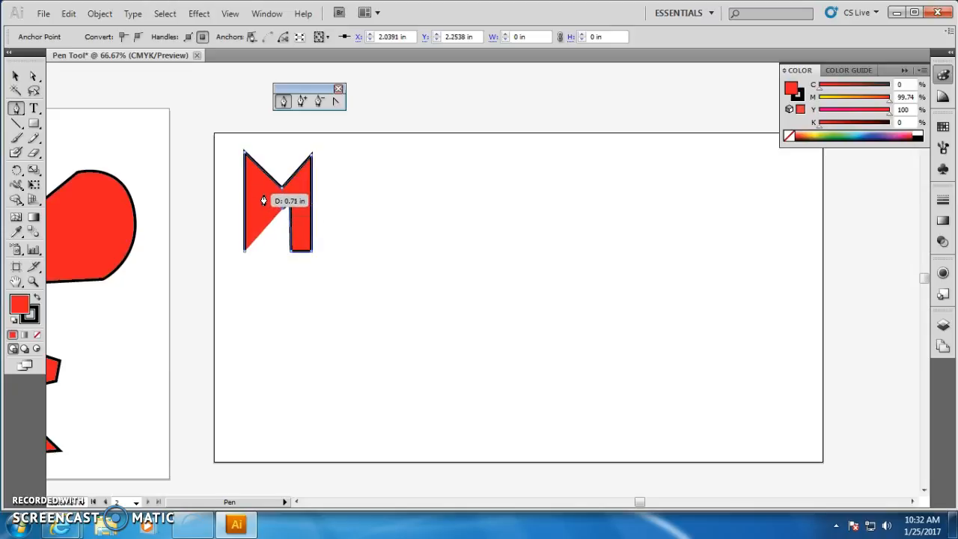
click(262, 251)
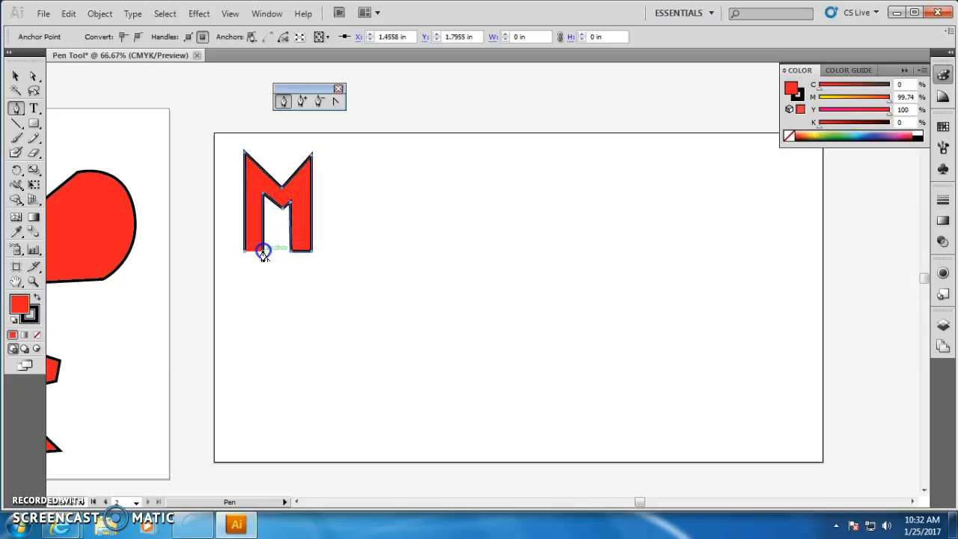
click(246, 255)
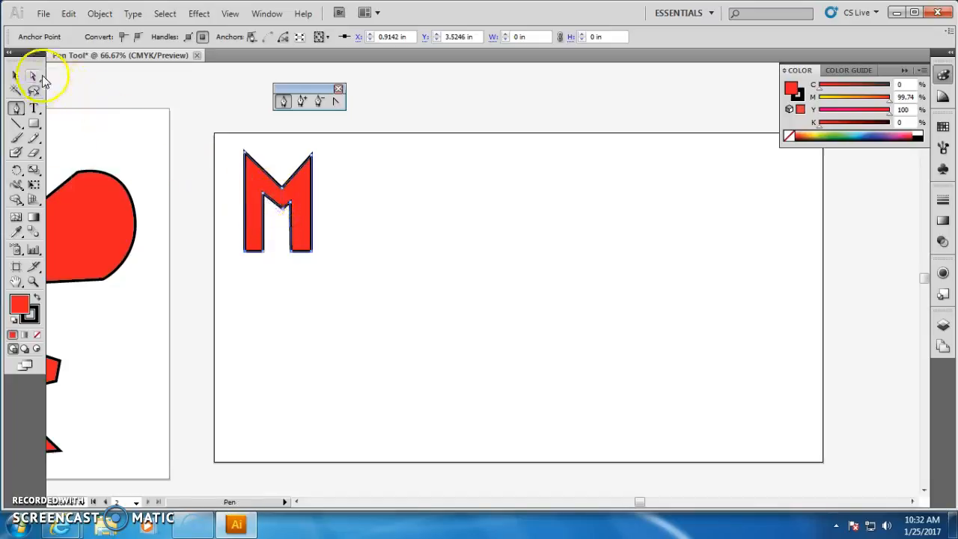
Reshape the M with the Direct Selection tool by moving its inner and outer middle vertices and top corner anchors.
click(35, 76)
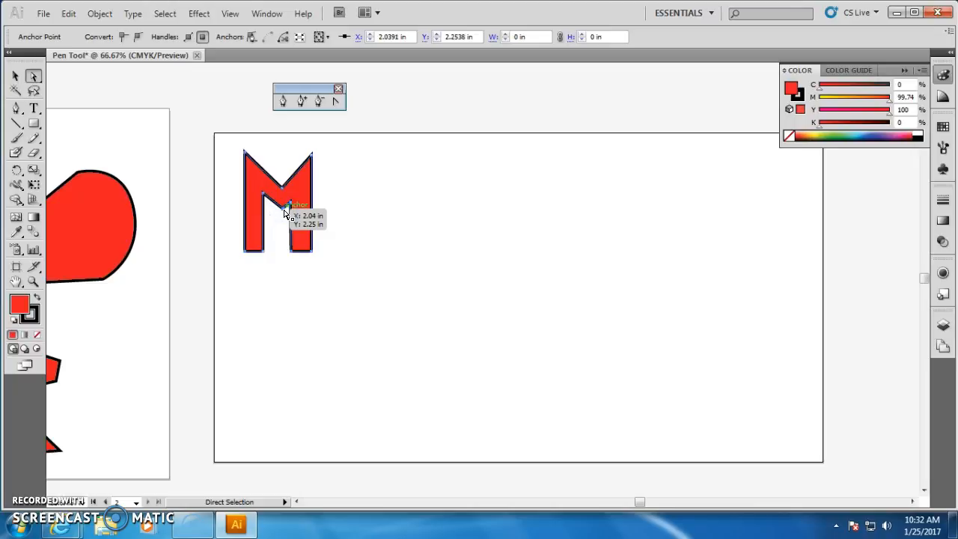
click(284, 214)
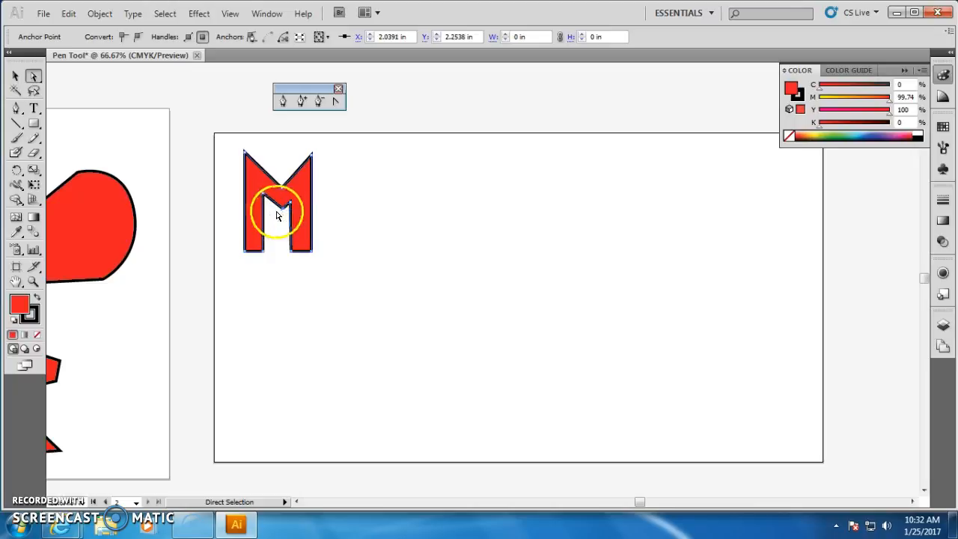
key(ctrl+plus)
key(ctrl+plus)
key(ctrl+plus)
key(space)
drag(455, 333, 460, 335)
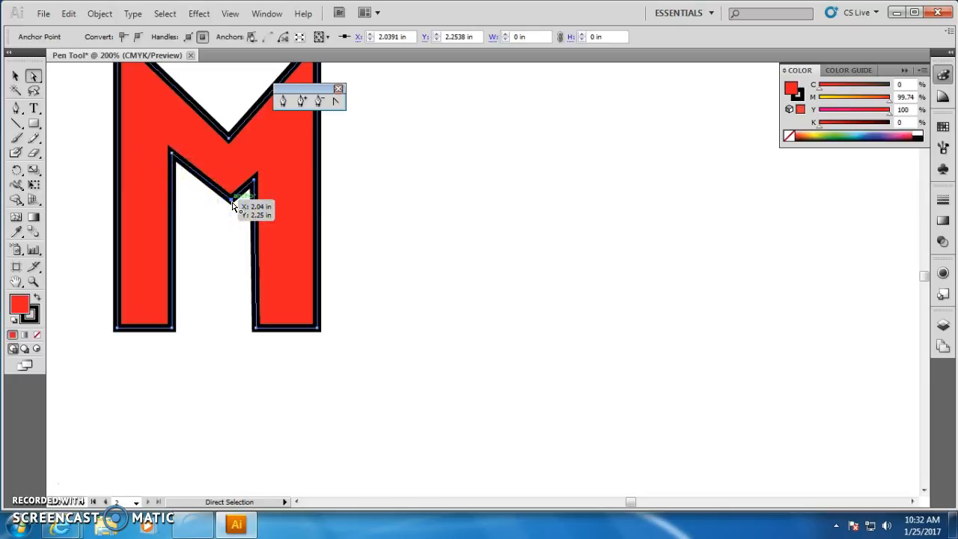
drag(233, 203, 210, 210)
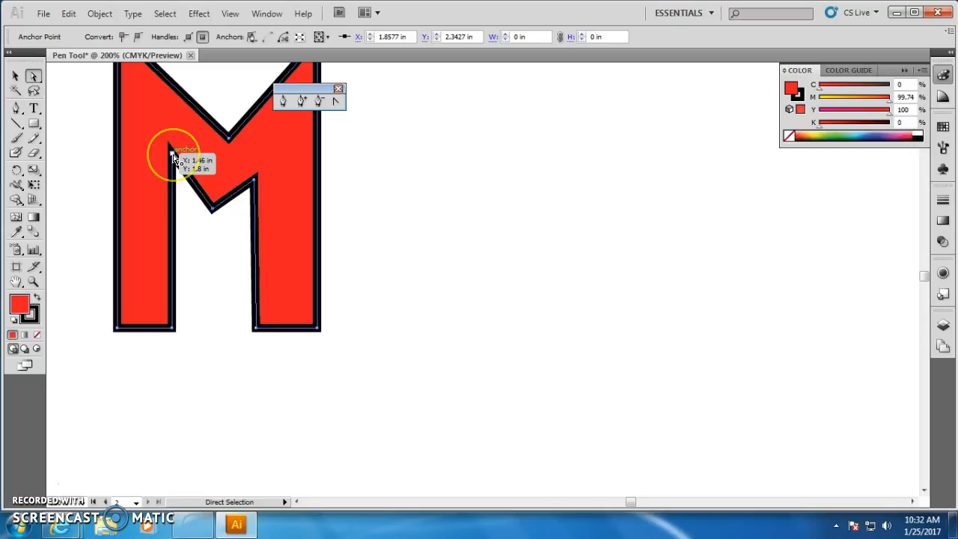
drag(173, 157, 174, 183)
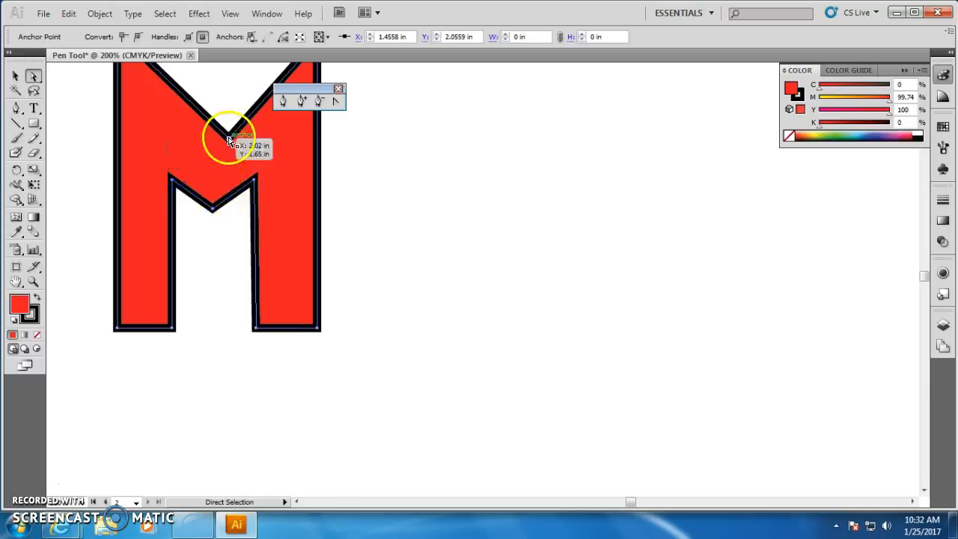
drag(228, 142, 211, 143)
scroll(226, 143, up, 2)
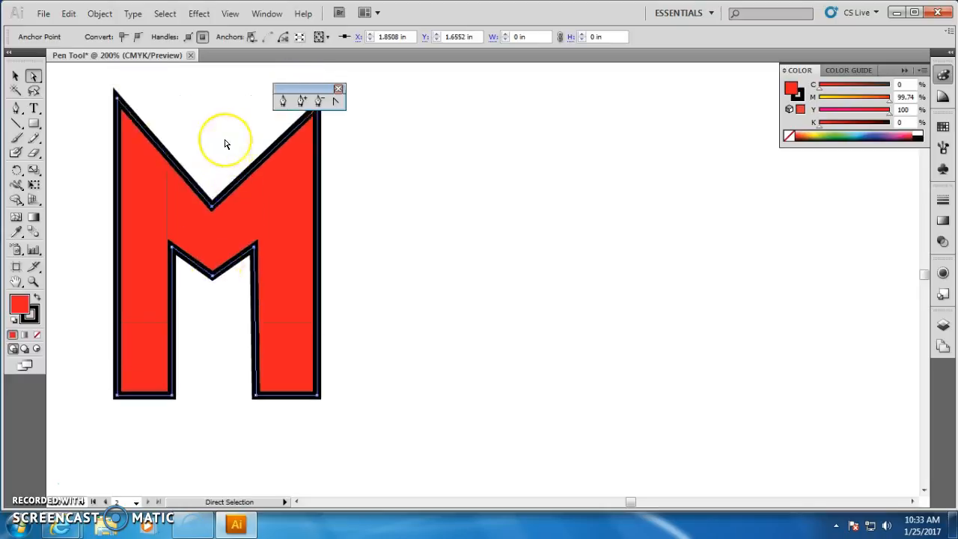
scroll(226, 143, up, 2)
click(318, 139)
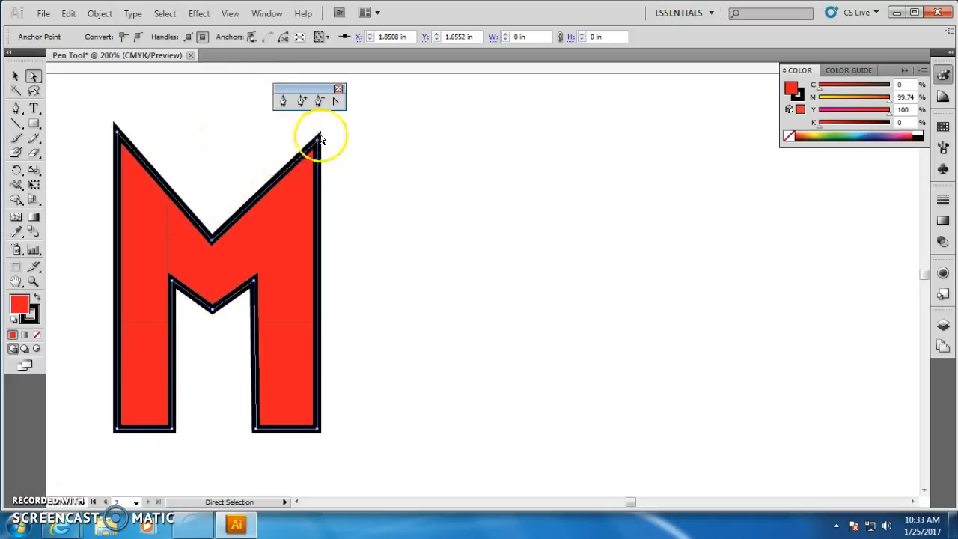
drag(317, 140, 317, 129)
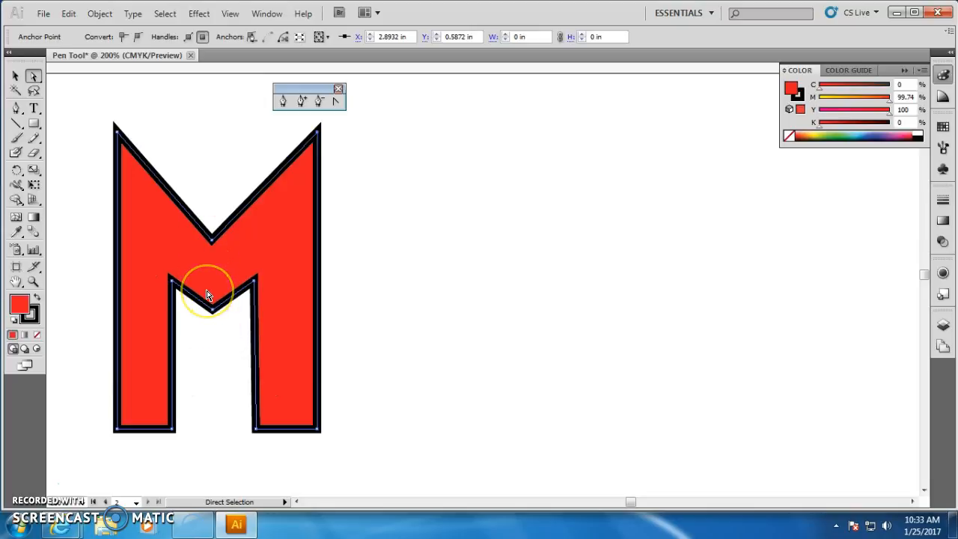
Draw a closed A-shaped letter with a notched base using the Pen tool to the right of the M.
click(248, 312)
key(ctrl+minus)
key(ctrl+minus)
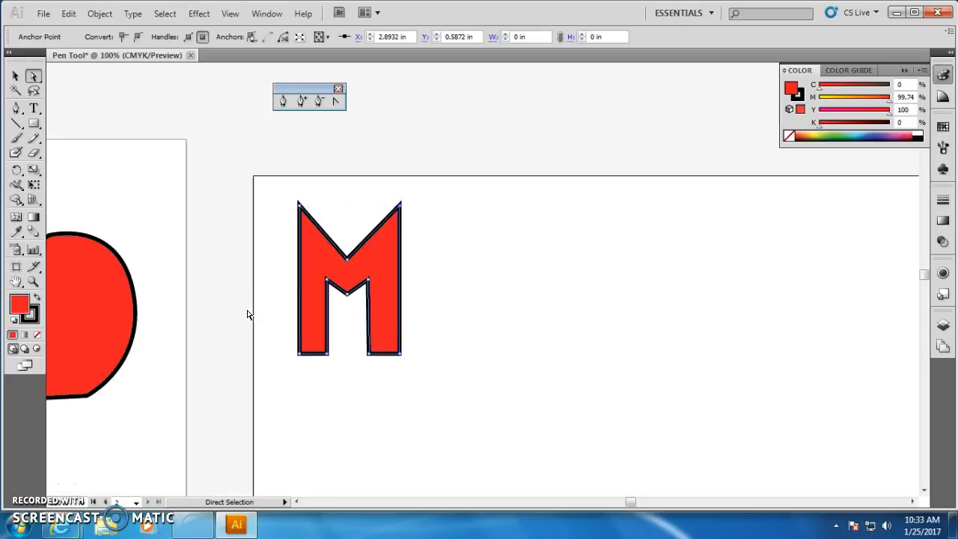
drag(676, 327, 536, 304)
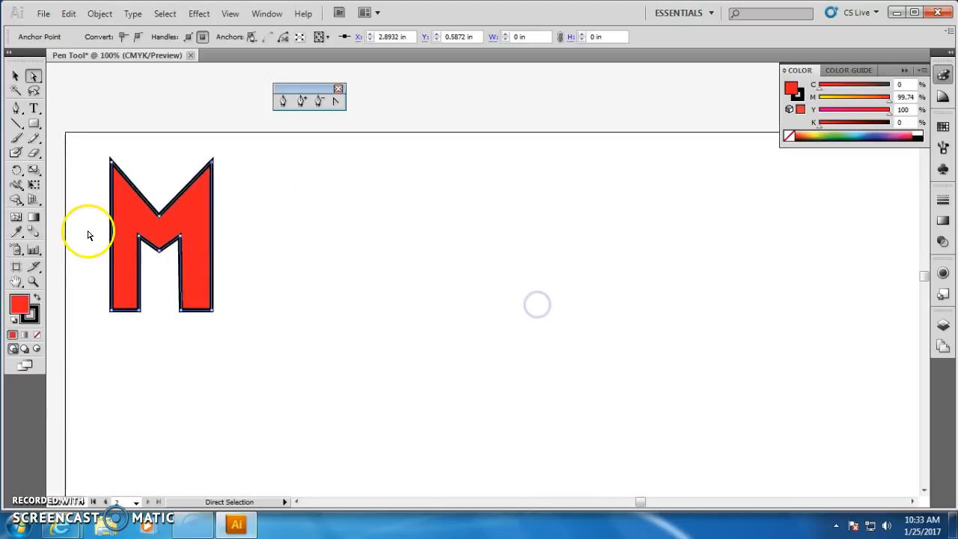
click(15, 111)
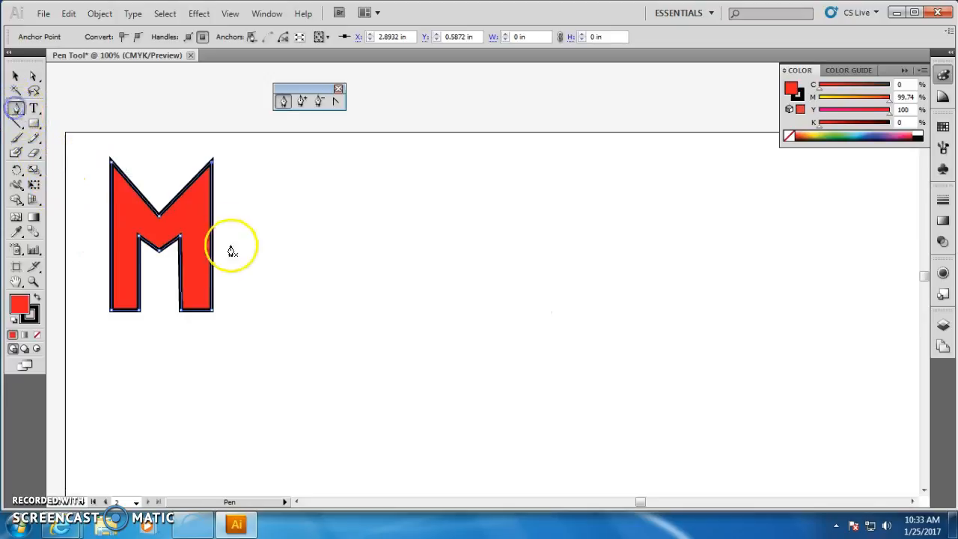
click(237, 310)
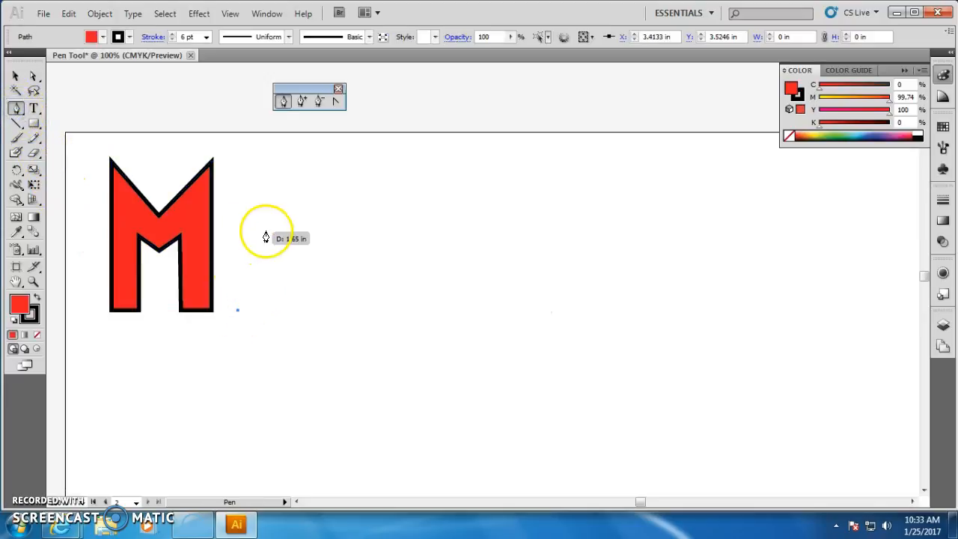
click(301, 162)
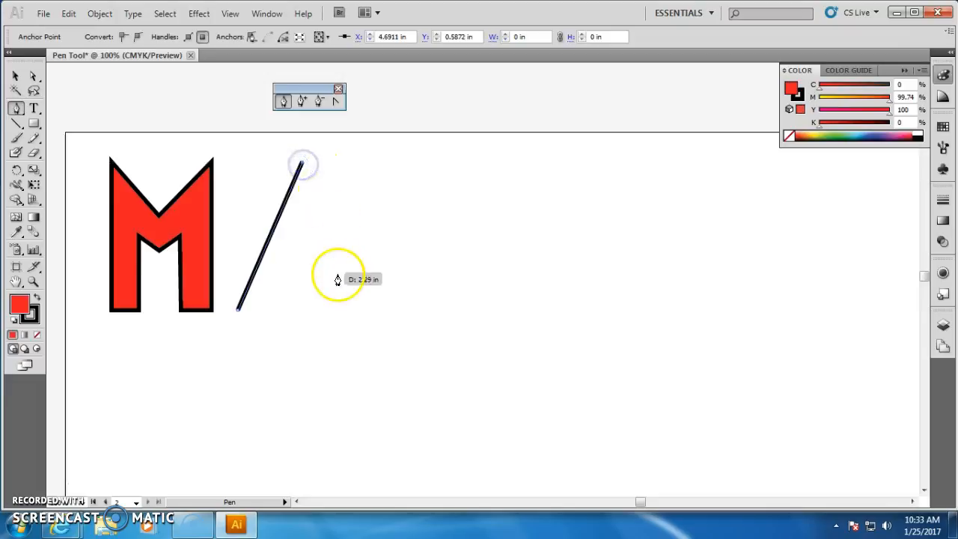
click(344, 311)
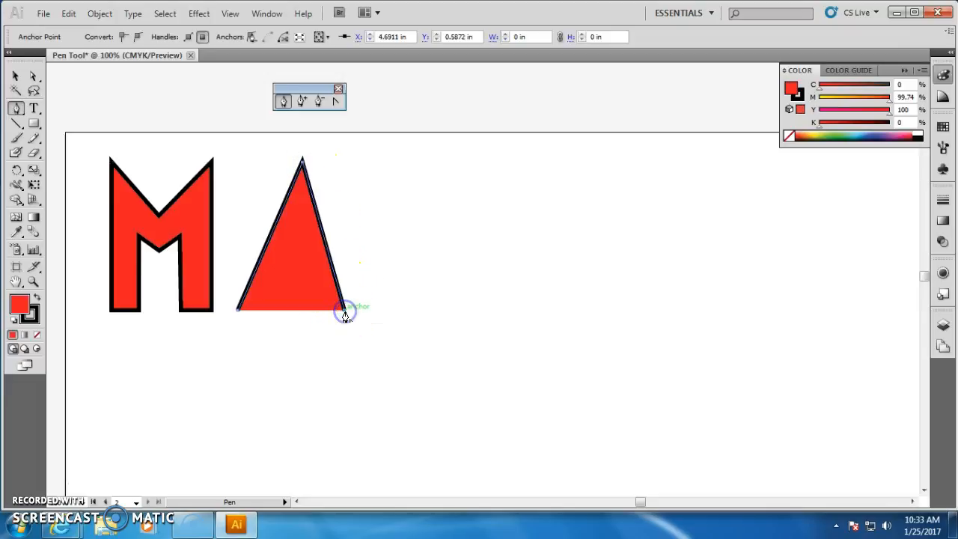
click(306, 311)
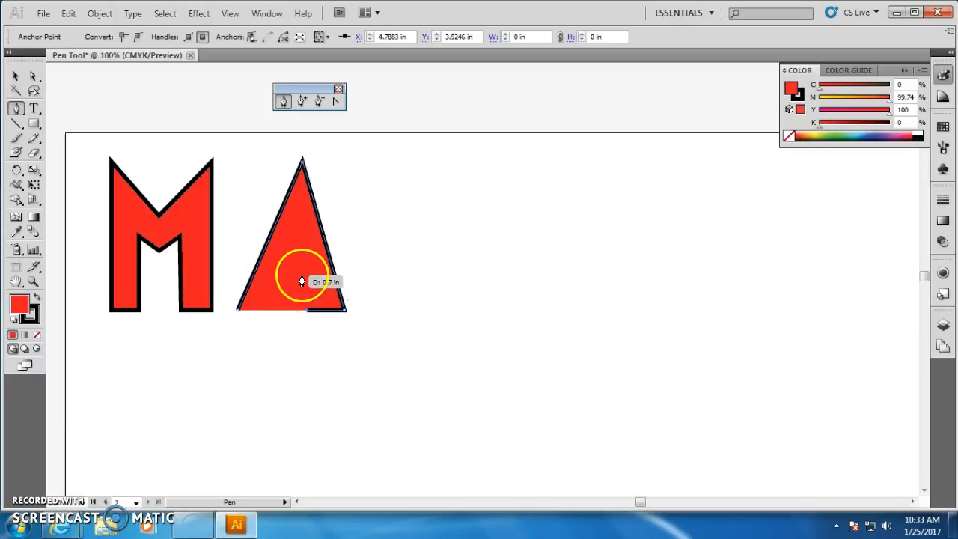
drag(302, 281, 287, 280)
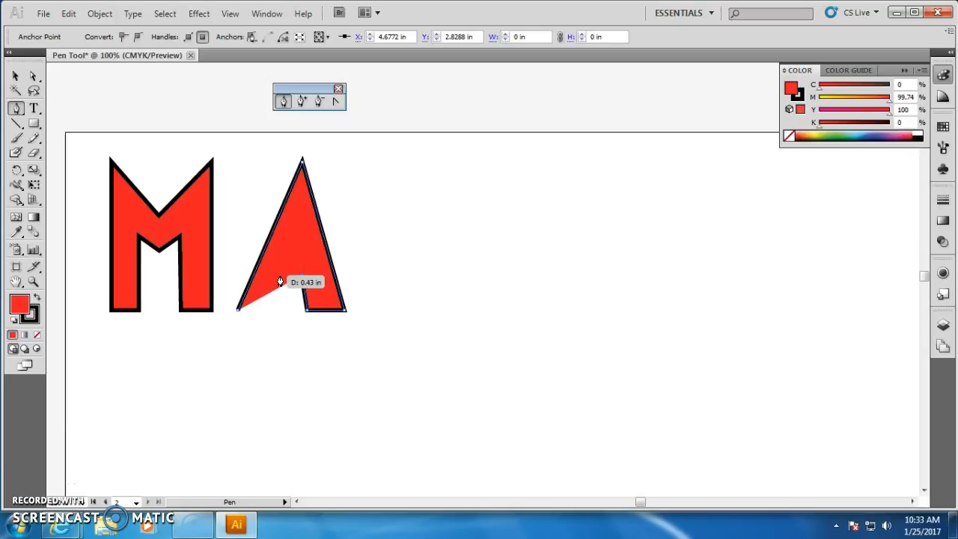
click(279, 275)
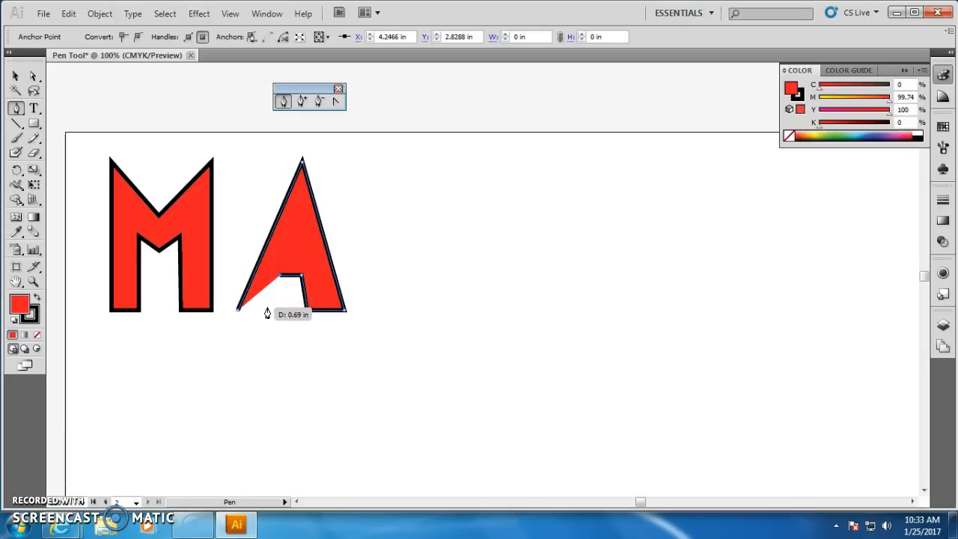
click(267, 309)
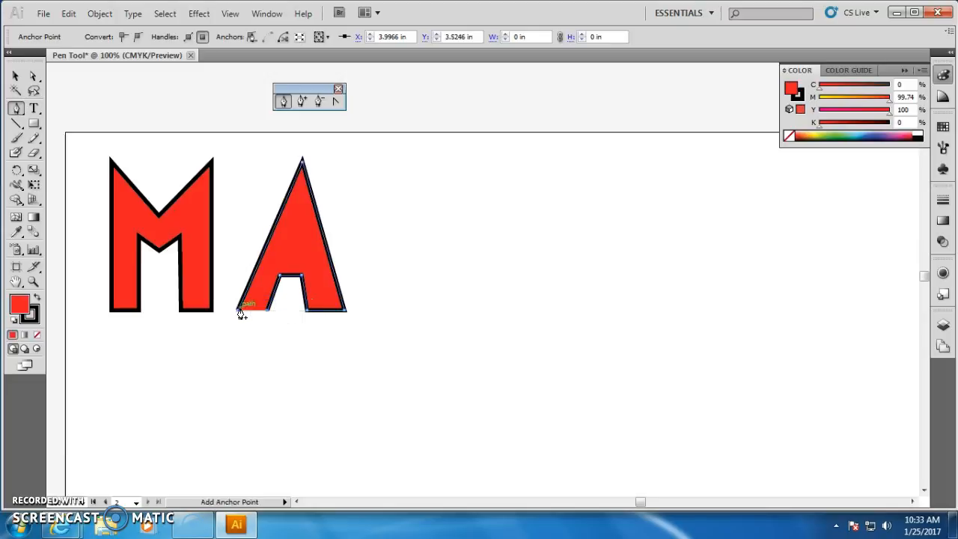
click(238, 309)
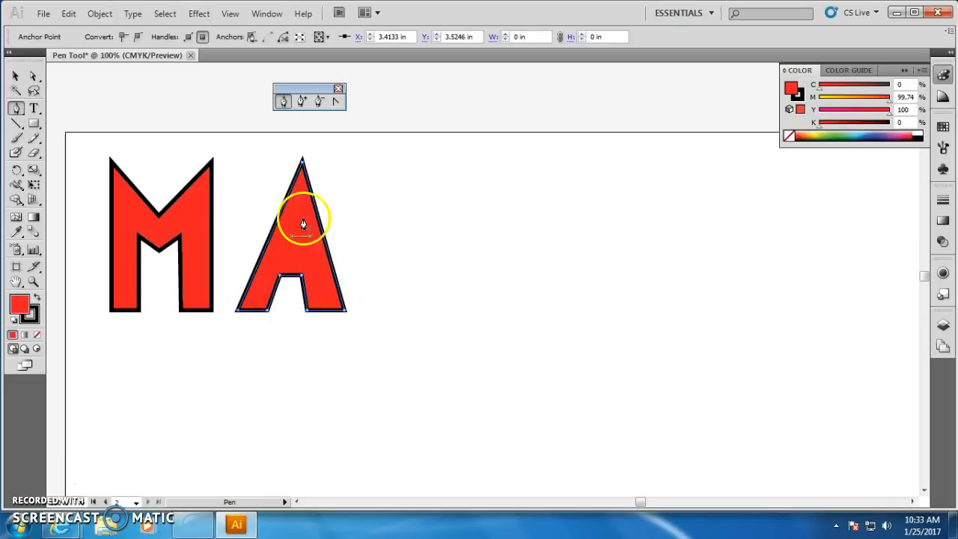
Adjust the A's apex, crossbar corner and lower right anchor with the Direct Selection tool.
click(33, 75)
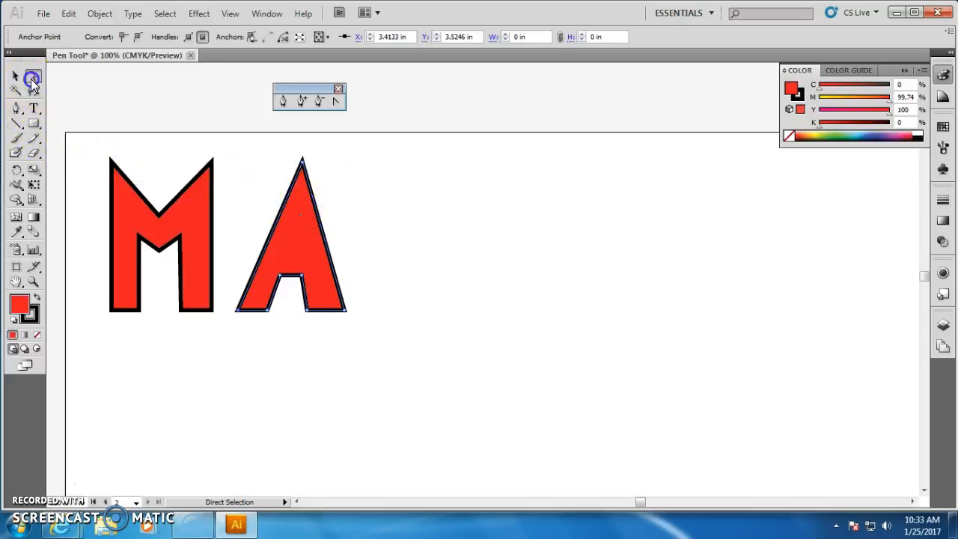
drag(302, 160, 292, 161)
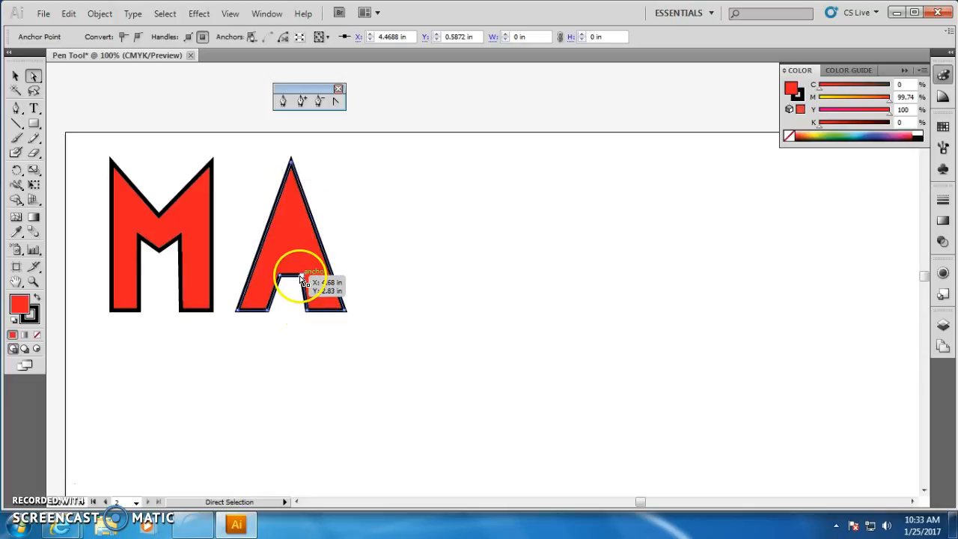
drag(306, 276, 305, 276)
drag(306, 312, 316, 312)
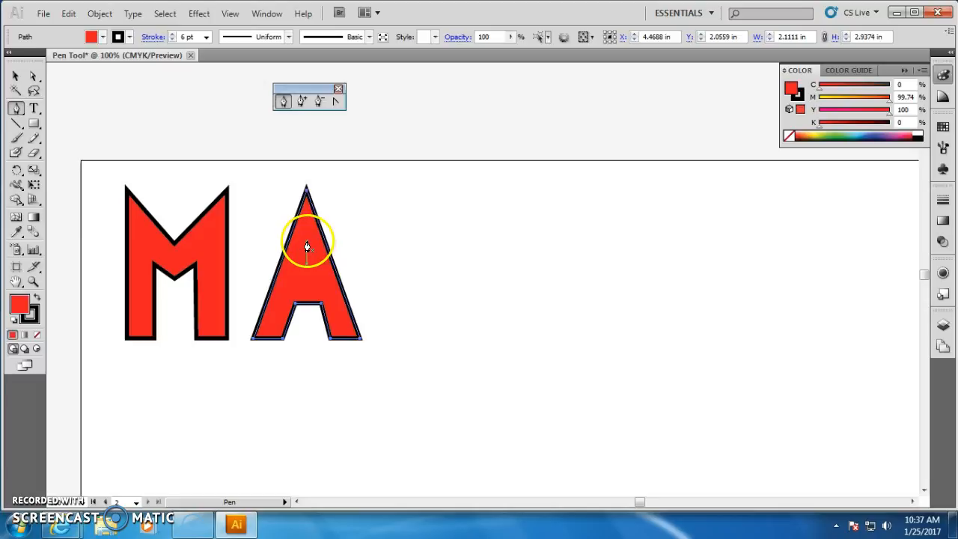
Draw a small closed triangle inside the upper part of the A as its counter with the Pen tool.
drag(307, 243, 303, 277)
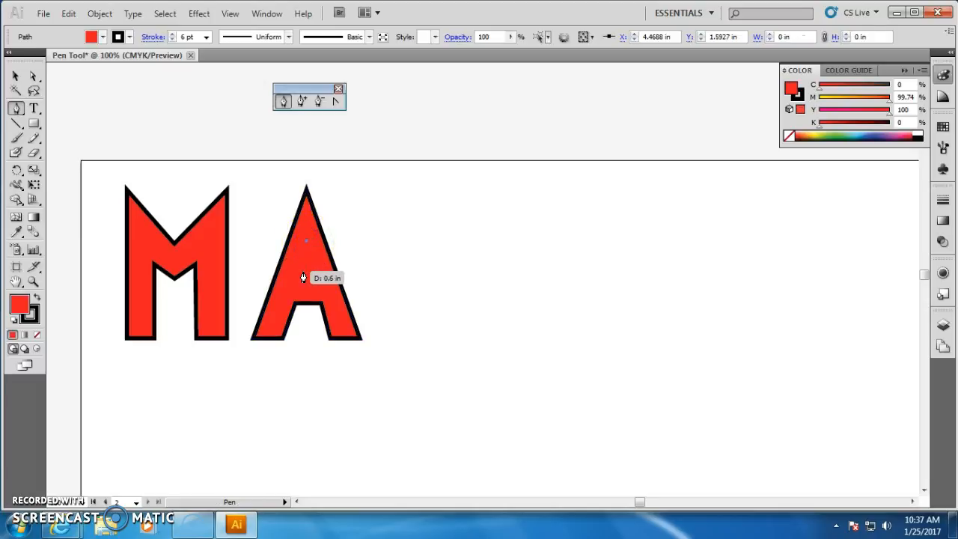
click(306, 273)
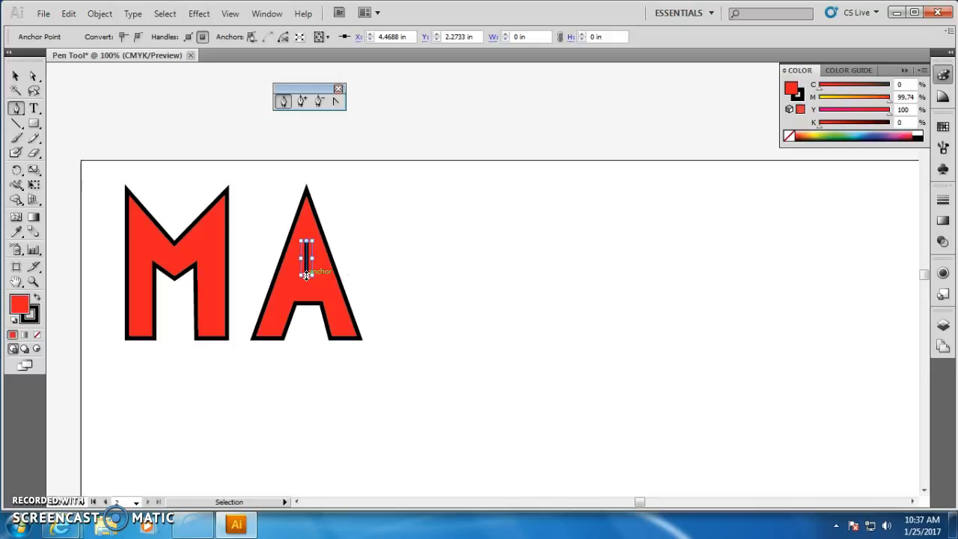
key(ctrl+z)
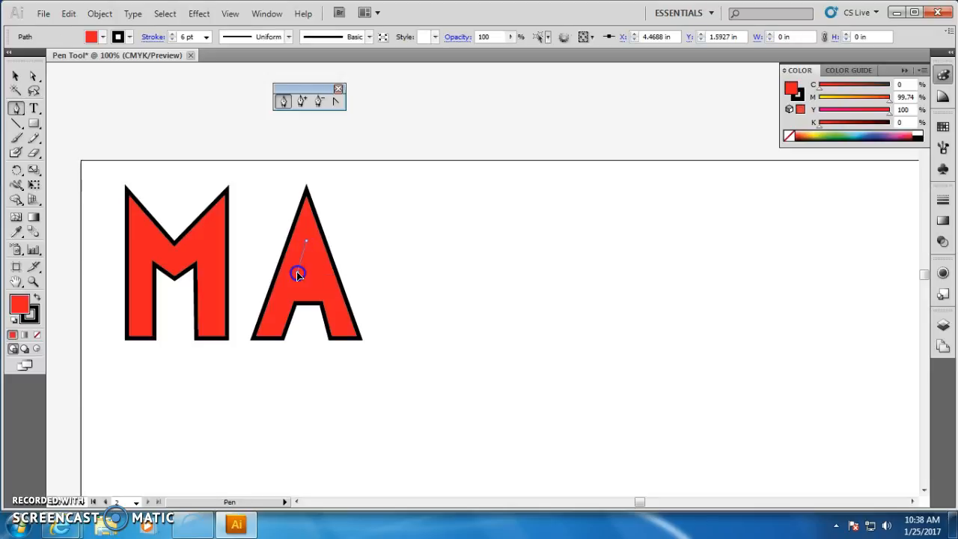
drag(297, 274, 304, 279)
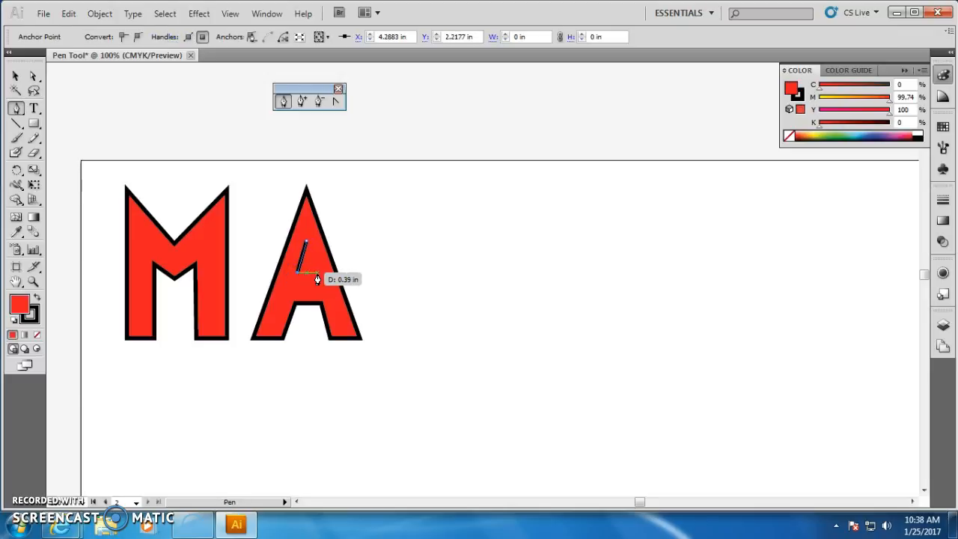
click(317, 273)
click(306, 242)
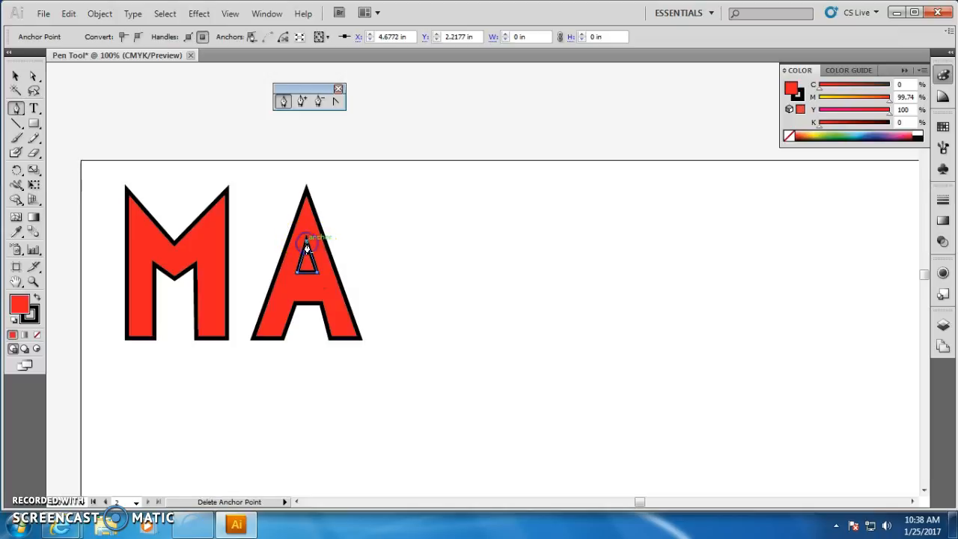
Fill the A's triangle counter with off-white, F7F2F2, in the Color Picker.
double_click(21, 307)
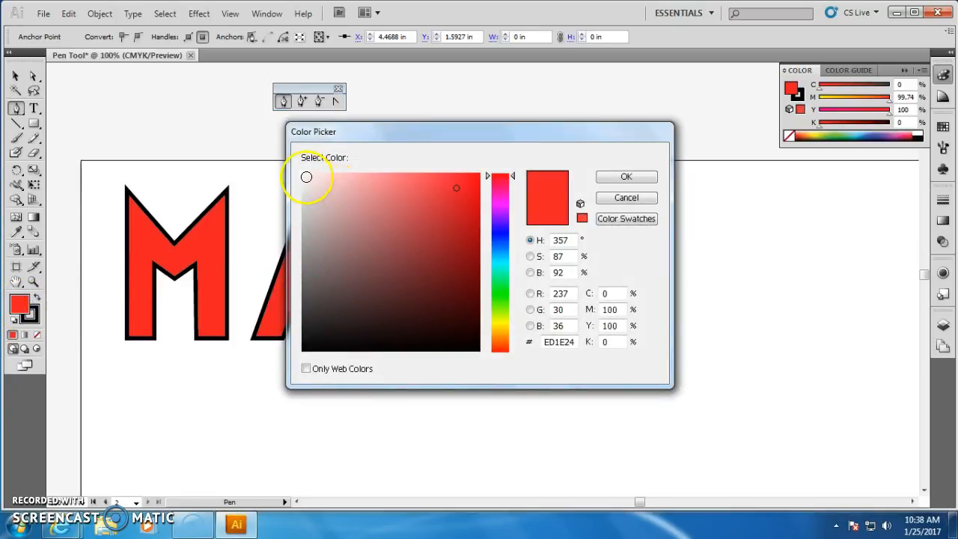
click(306, 176)
click(615, 180)
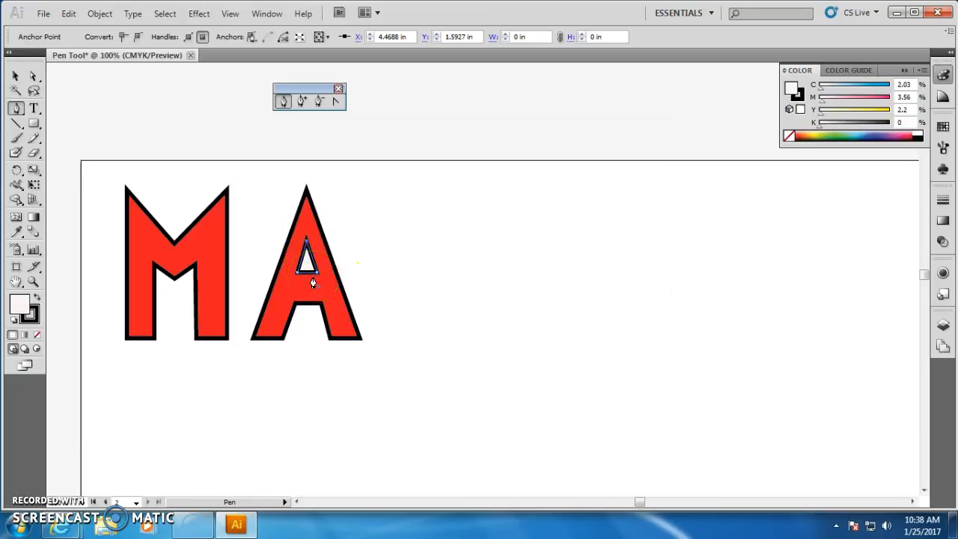
Start an R to the right of the A with a straight stem and a curved bowl, adjusting the bowl's handle.
click(394, 337)
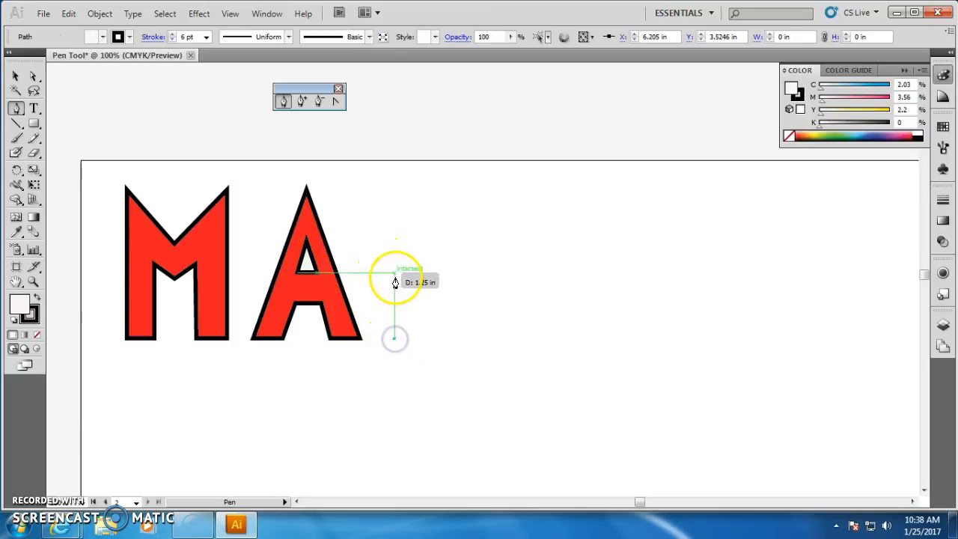
click(393, 191)
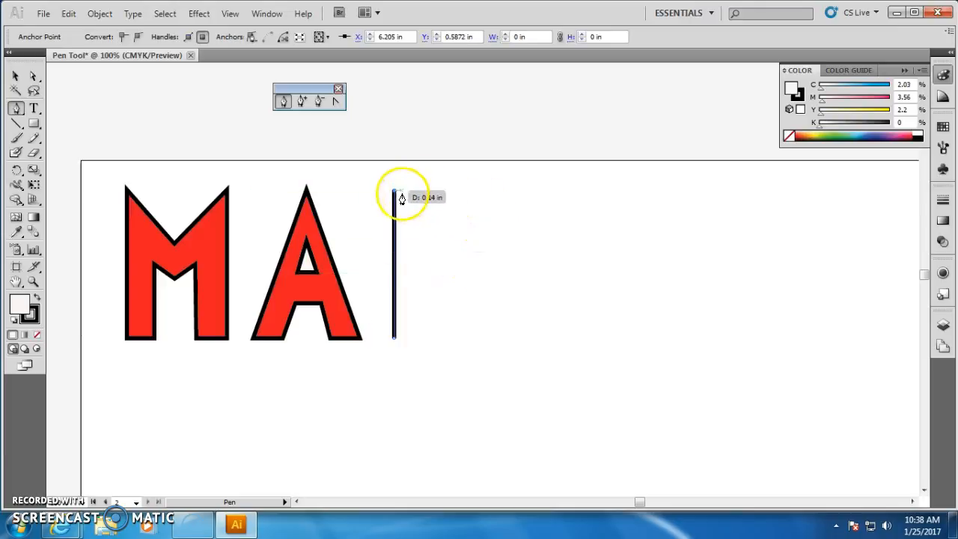
drag(461, 264, 406, 357)
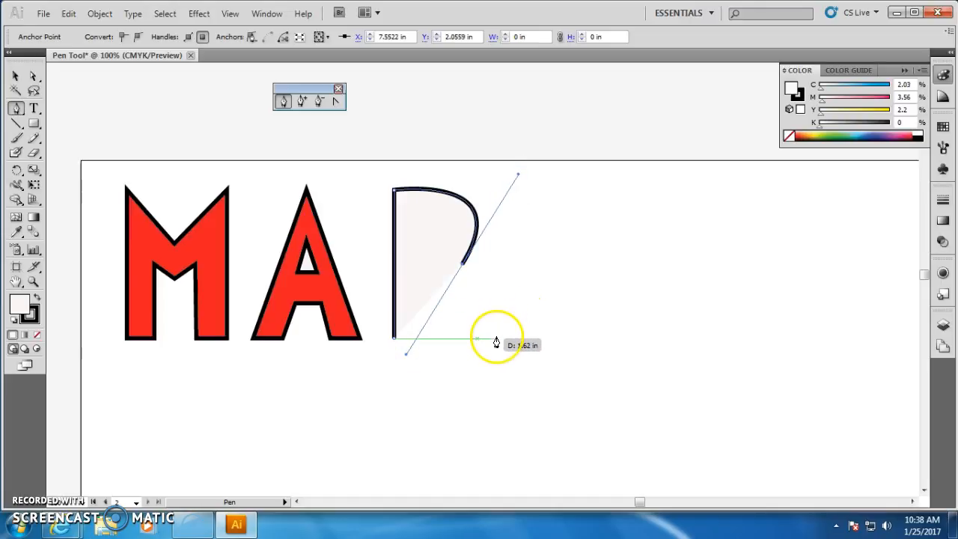
drag(490, 343, 451, 328)
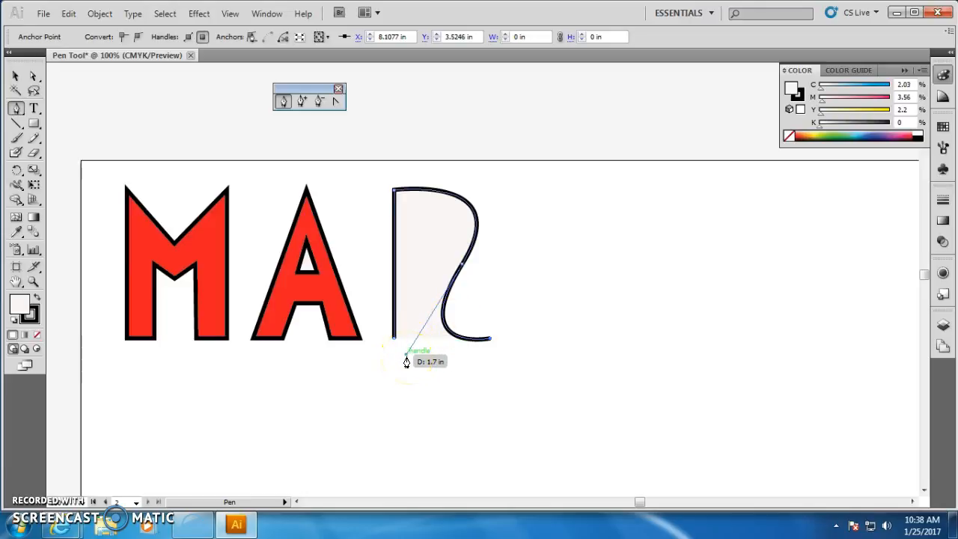
key(alt)
drag(406, 357, 482, 314)
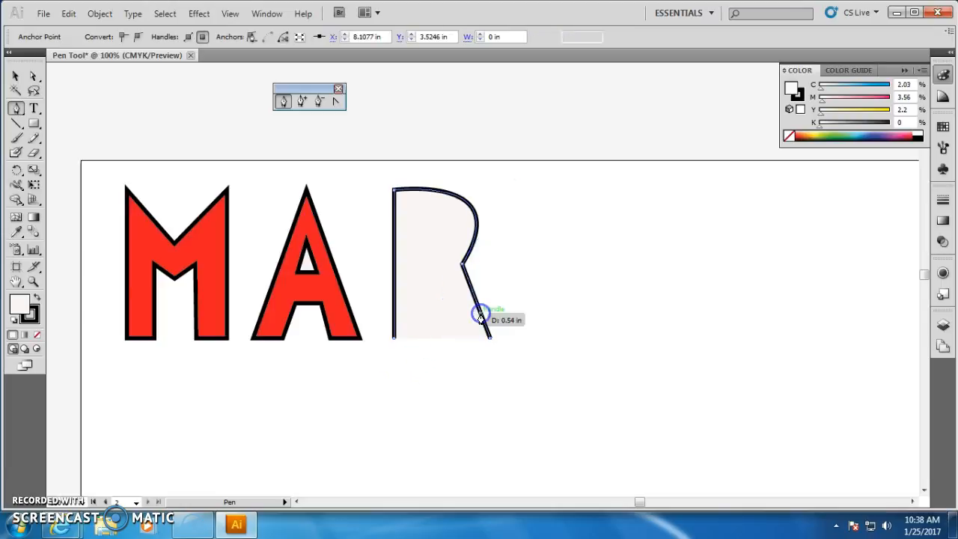
Complete the R's diagonal leg and inner notch and close the path at the bottom of the stem.
click(451, 340)
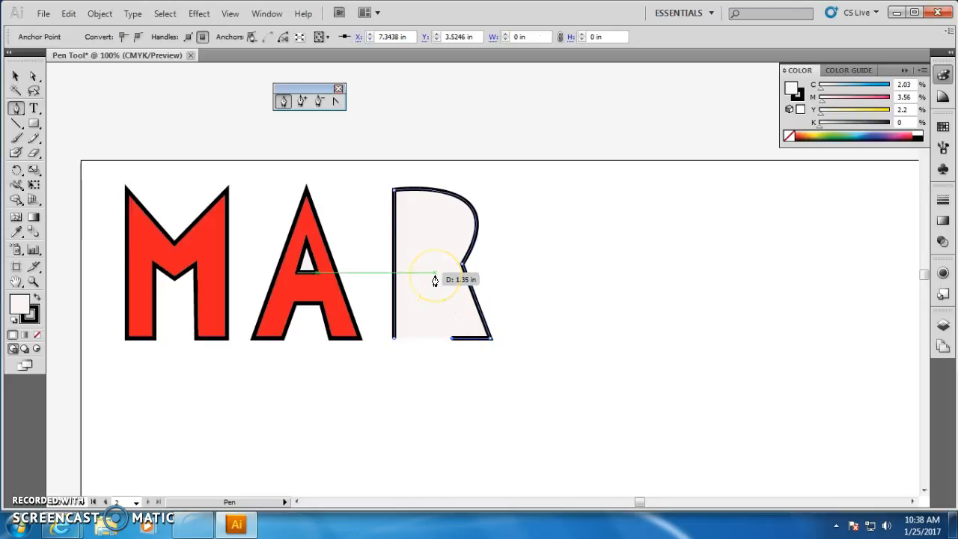
click(435, 276)
click(423, 273)
click(425, 343)
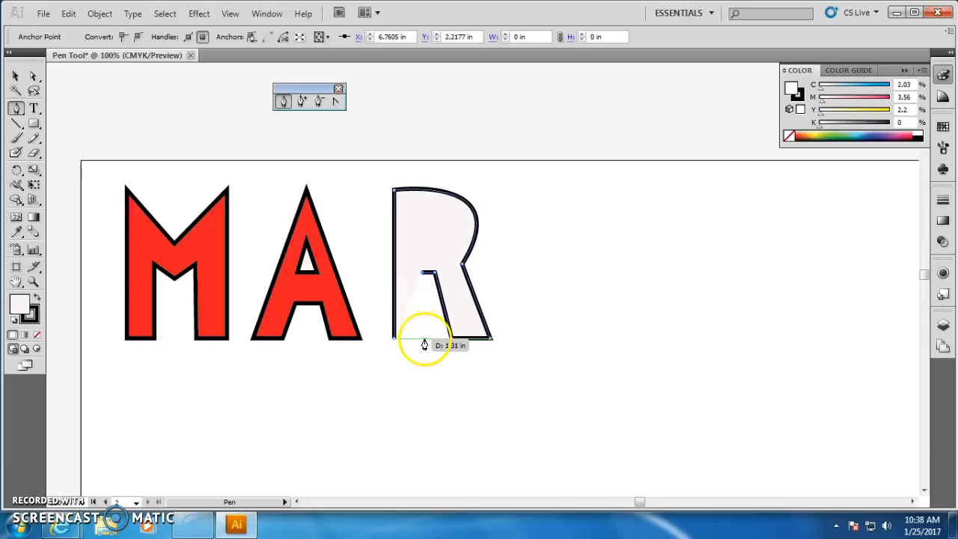
click(392, 343)
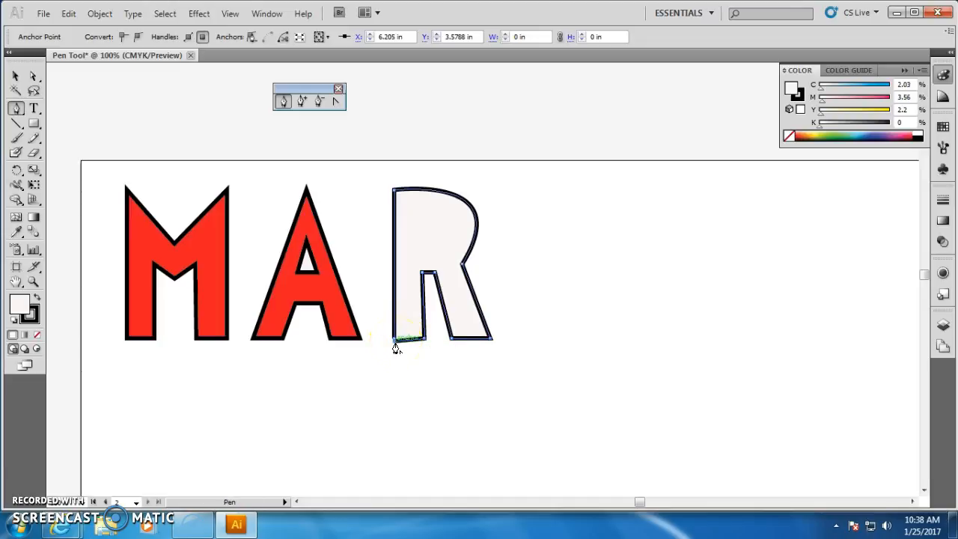
key(ctrl+z)
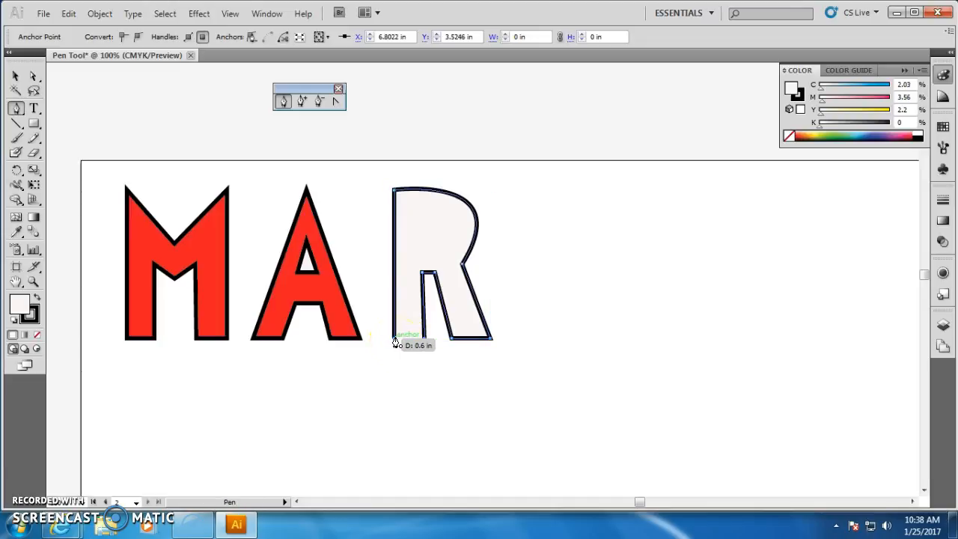
click(395, 339)
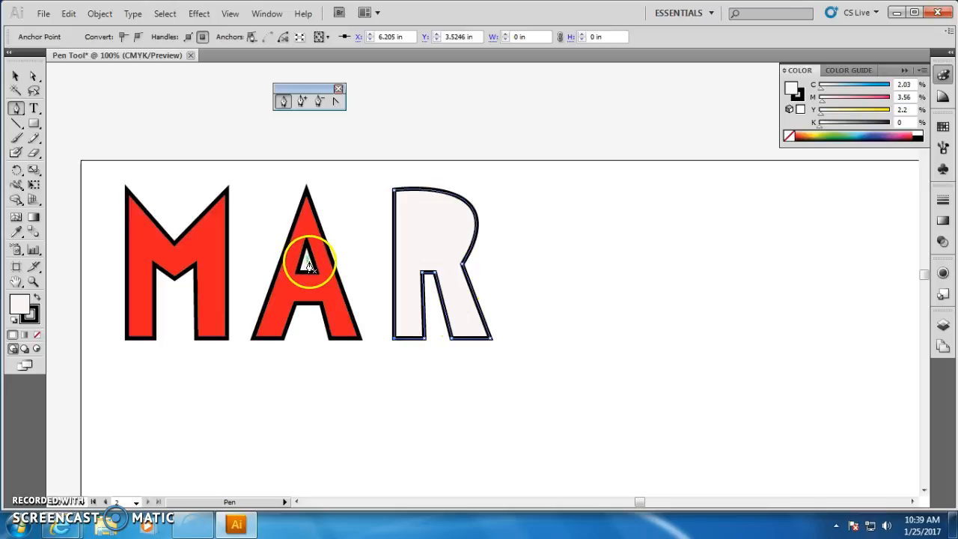
Copy the A's red fill and black stroke onto the R with the Eyedropper tool.
double_click(21, 302)
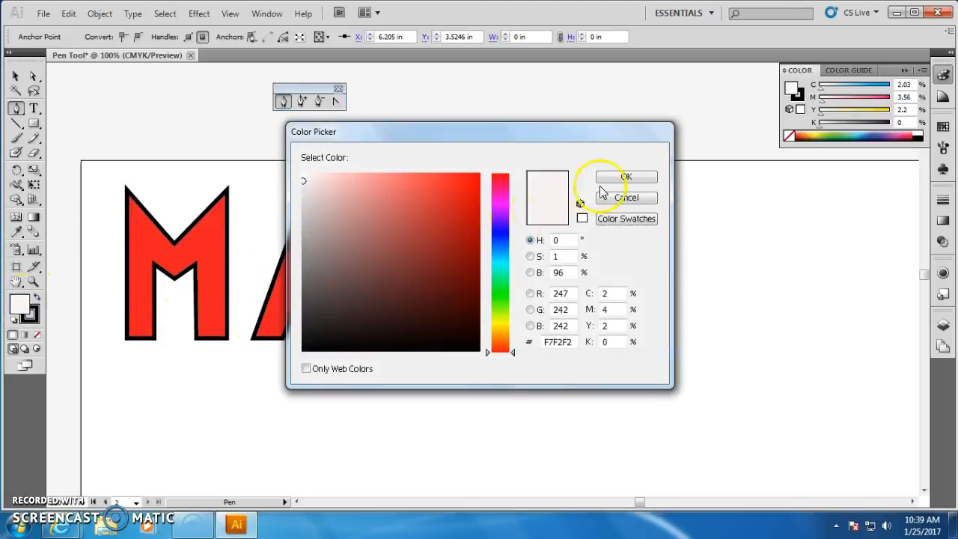
click(621, 199)
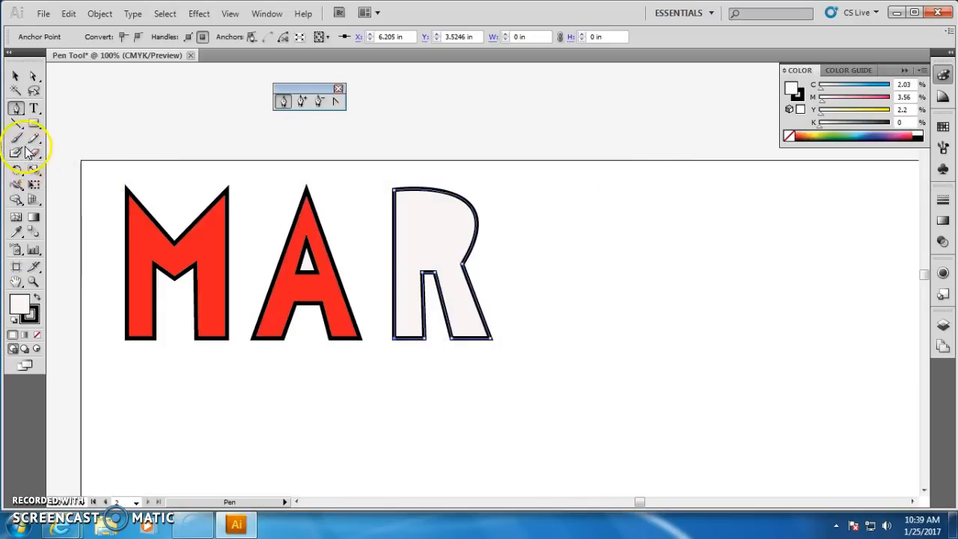
click(17, 232)
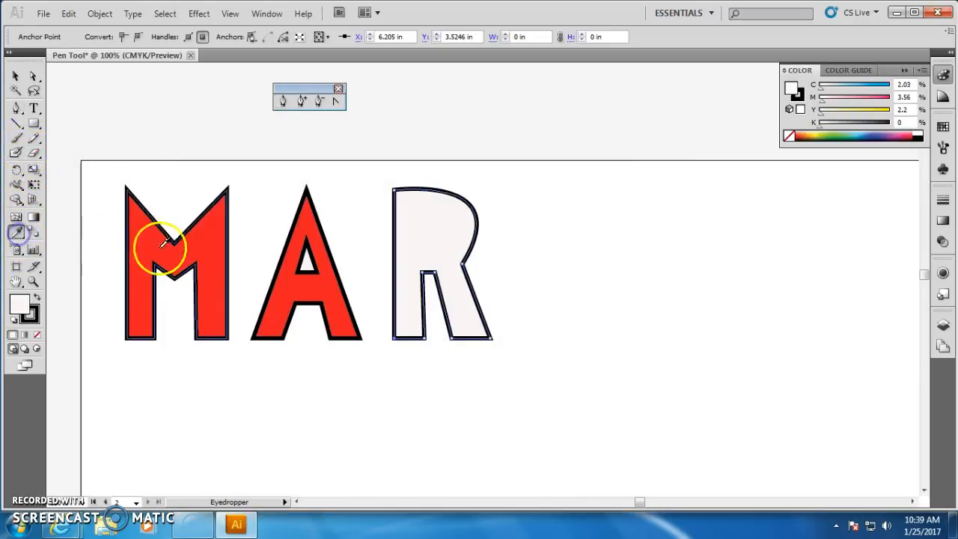
click(278, 292)
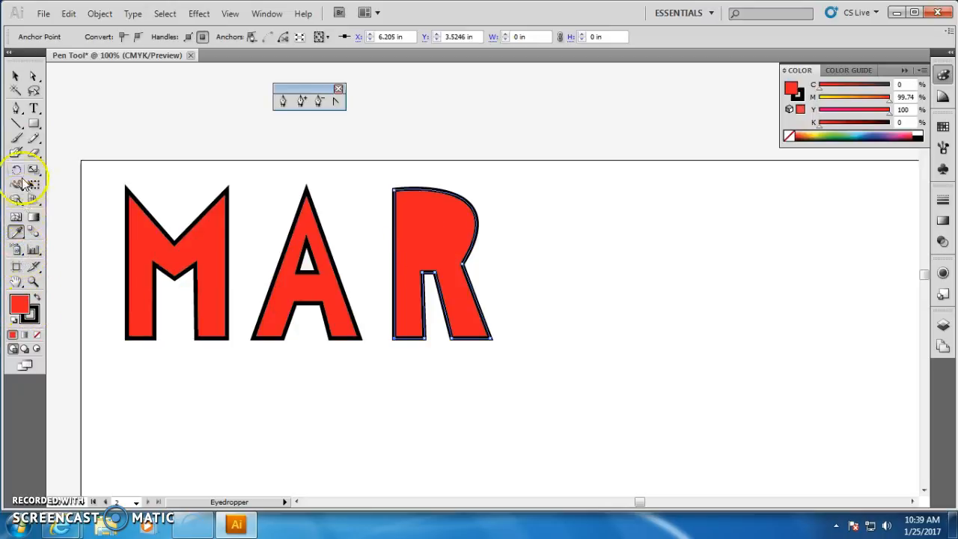
Draw a closed D-shaped counter inside the R's bowl with the Pen tool.
click(283, 101)
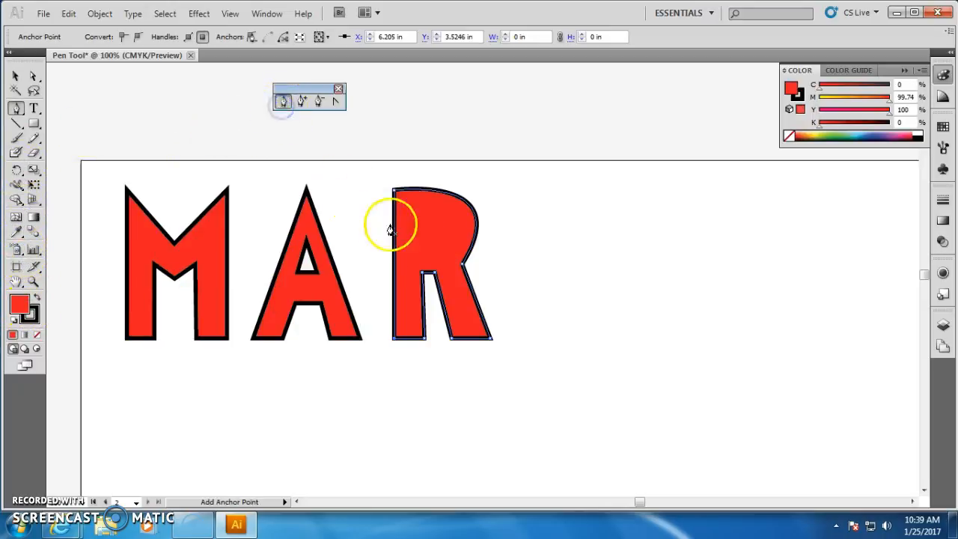
drag(417, 214, 421, 237)
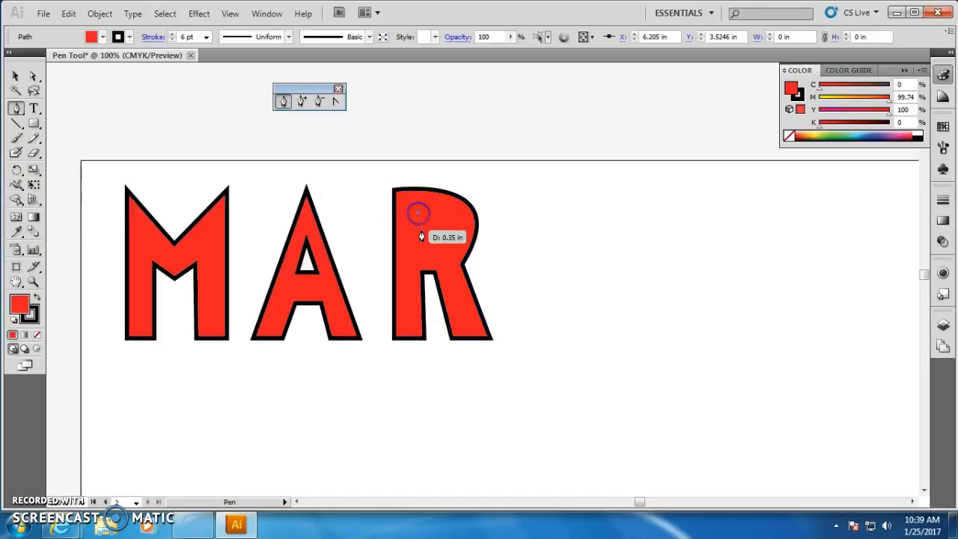
click(419, 246)
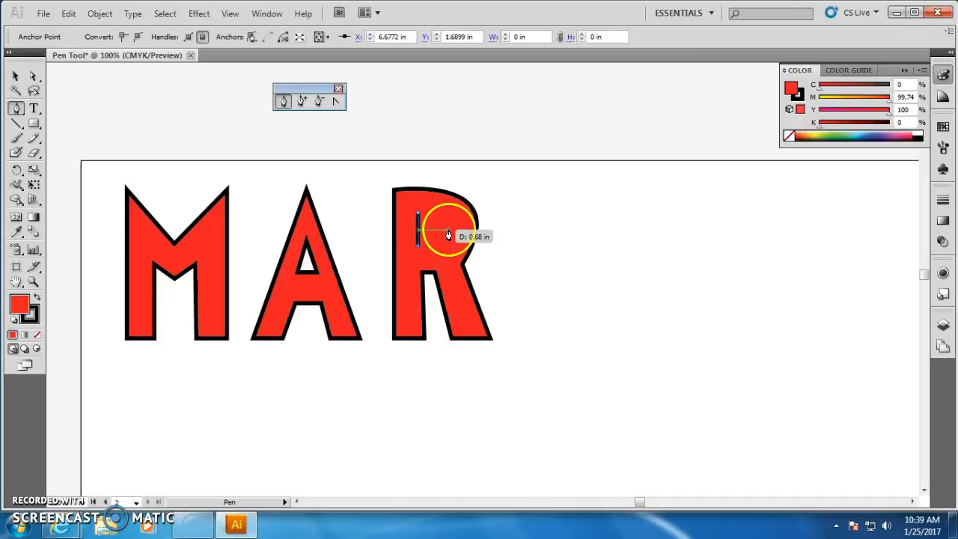
click(448, 231)
drag(445, 209, 427, 233)
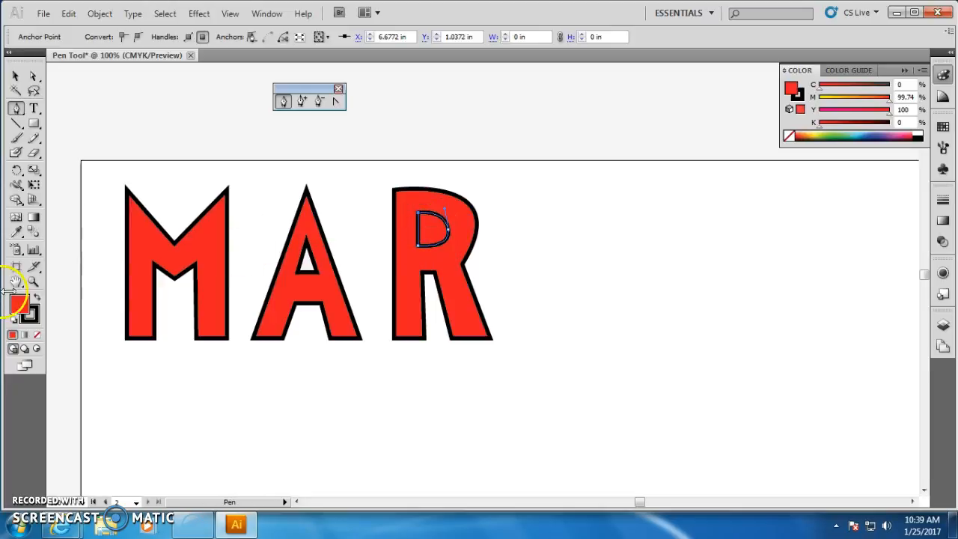
Fill the R's counter with off-white and deselect it.
double_click(26, 309)
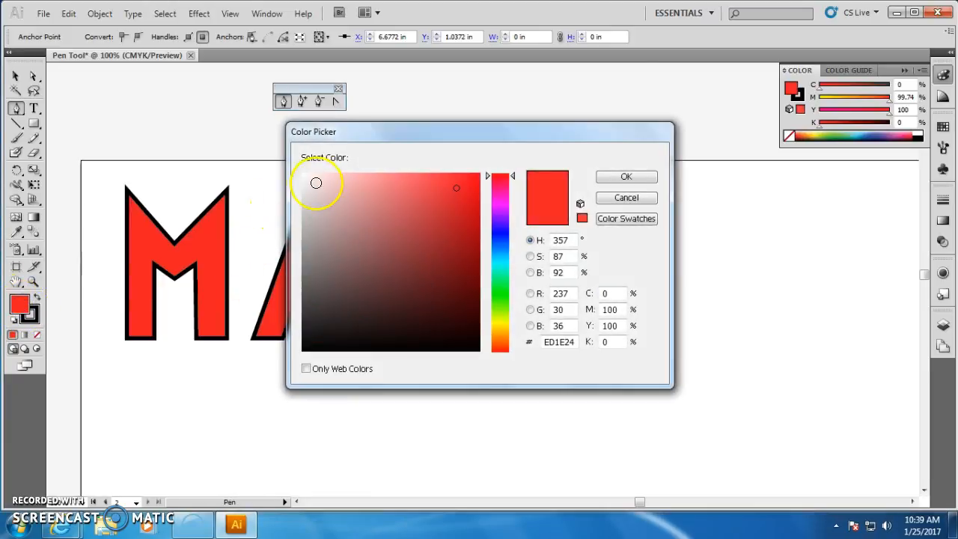
click(305, 176)
click(604, 180)
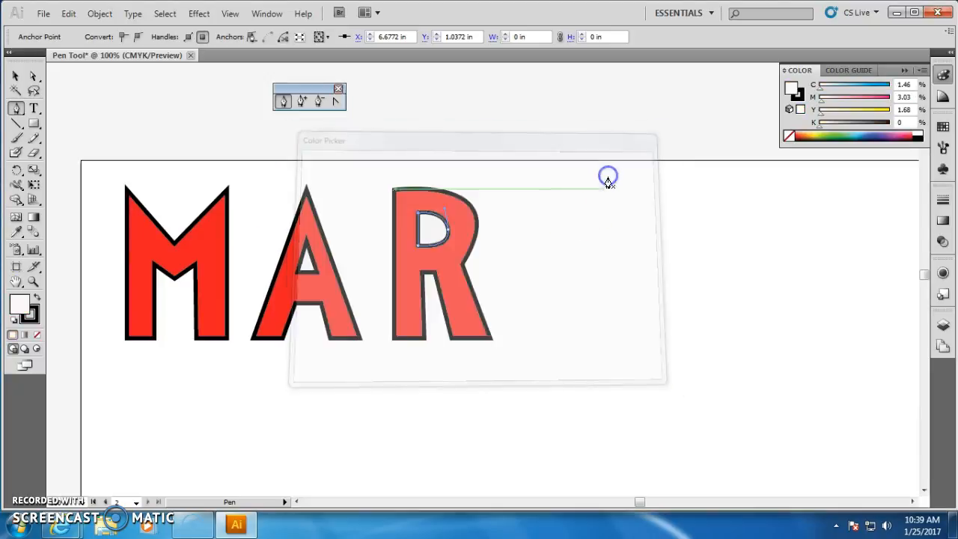
drag(447, 241, 447, 267)
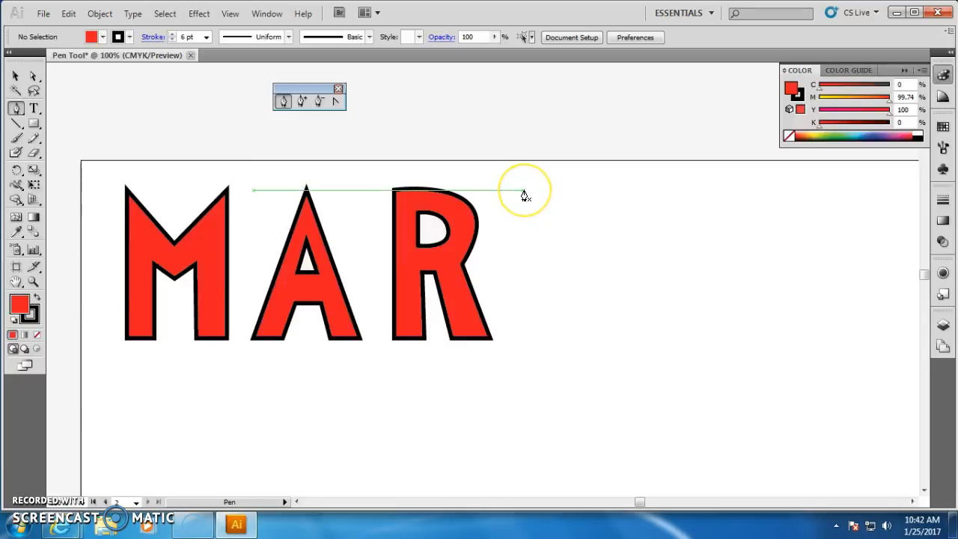
Draw a closed block letter E to the right of the R with the Pen tool, with three arms and a straight stem.
click(524, 191)
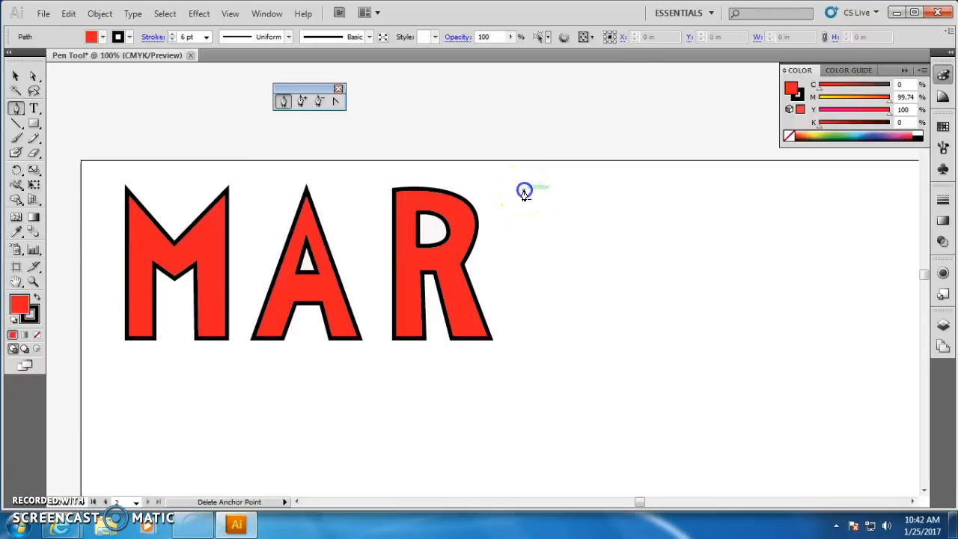
click(524, 340)
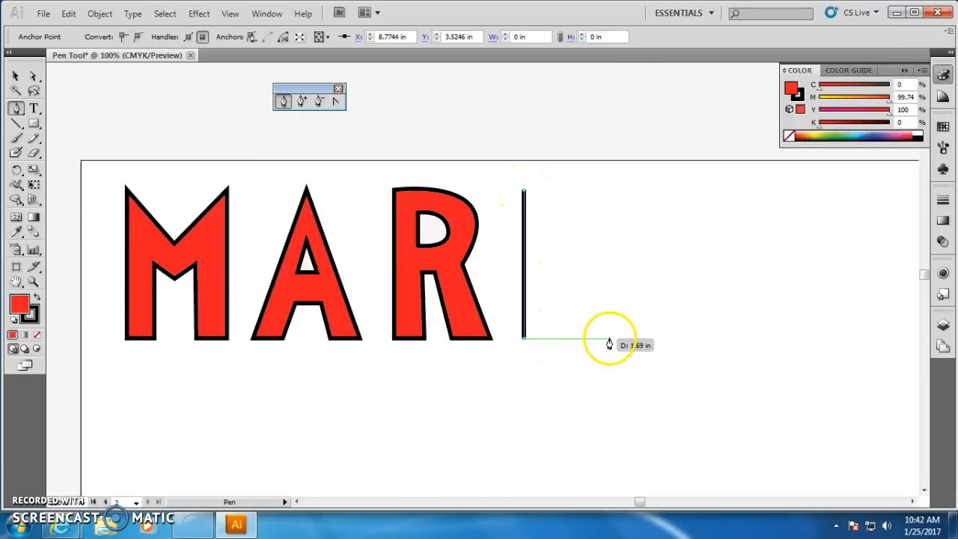
click(610, 342)
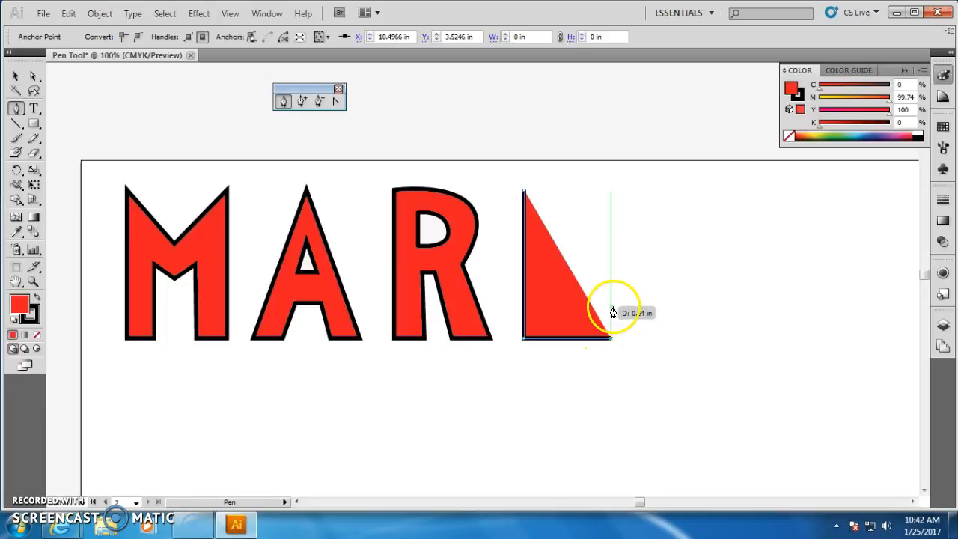
click(611, 304)
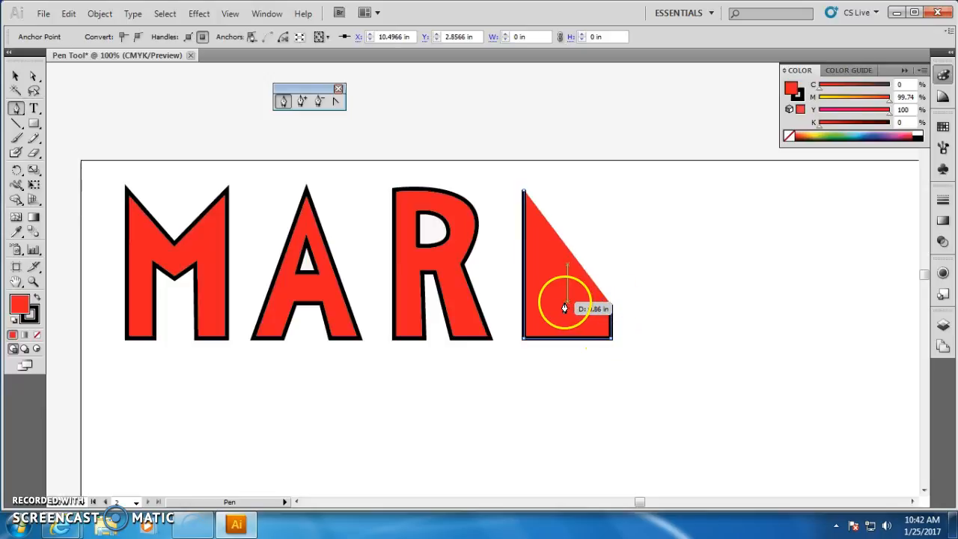
click(563, 306)
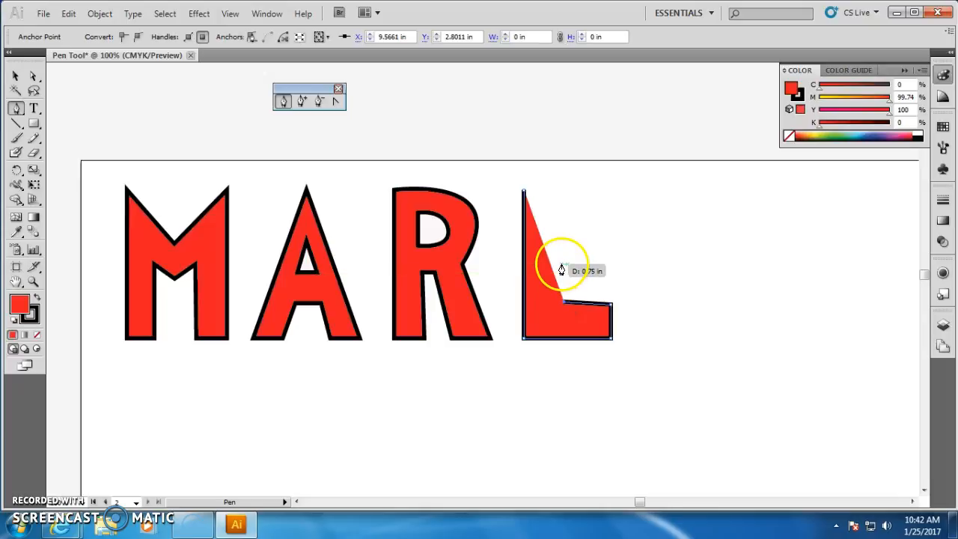
click(562, 267)
click(599, 266)
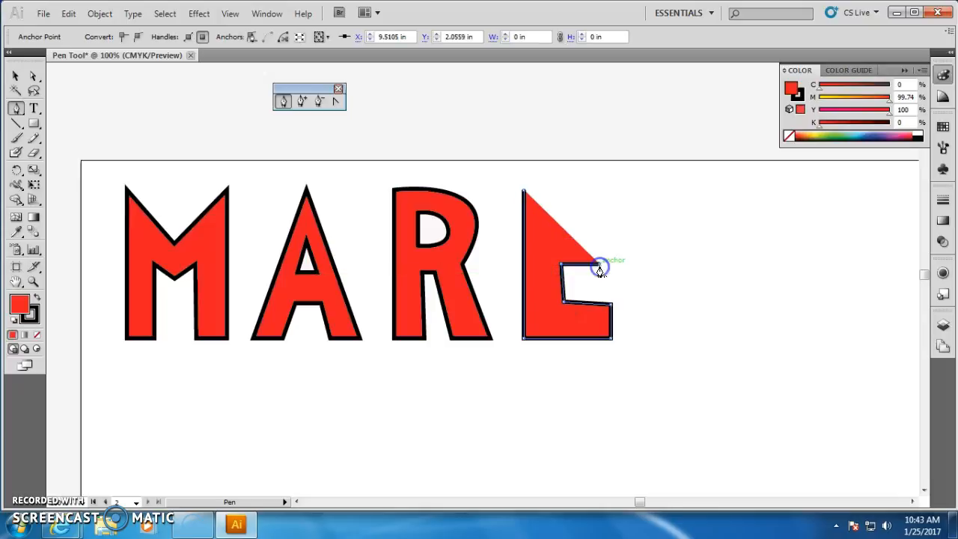
click(599, 241)
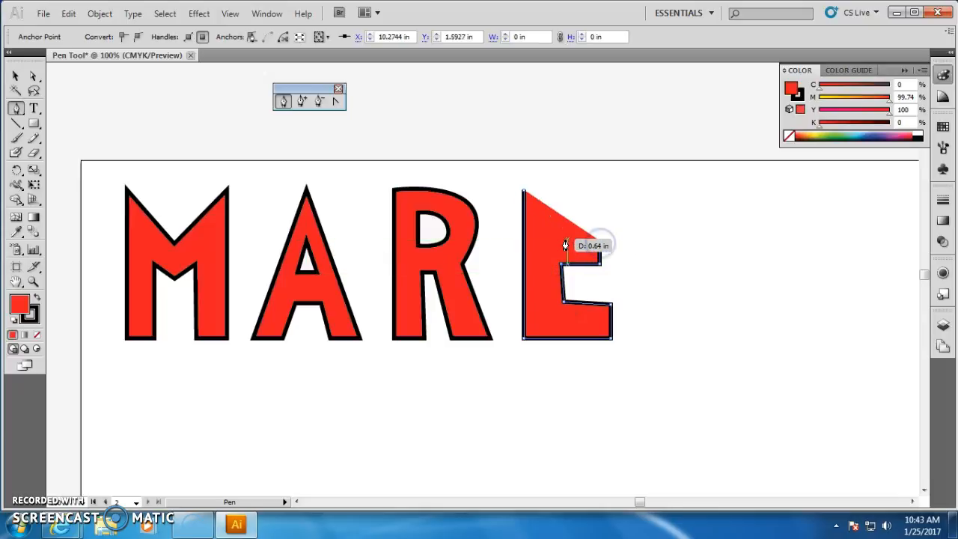
click(559, 214)
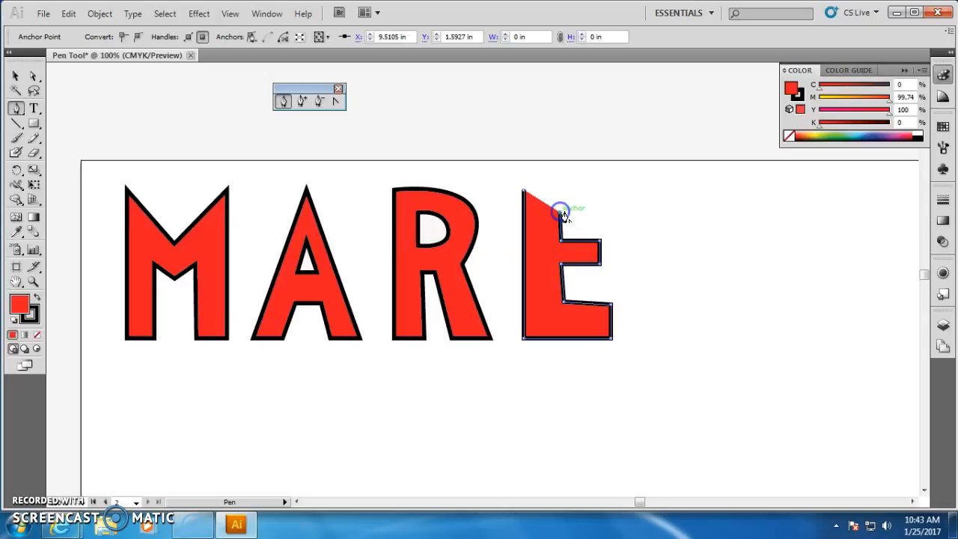
click(611, 214)
click(611, 192)
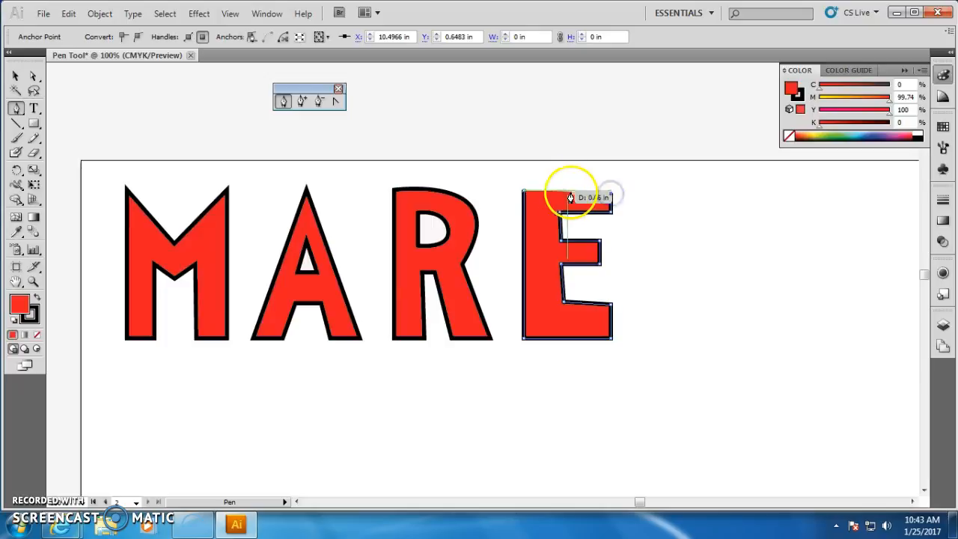
click(523, 192)
Draw a closed block letter K to the right of the E with the Pen tool, including its diagonal arm, leg and notch.
click(653, 193)
click(654, 340)
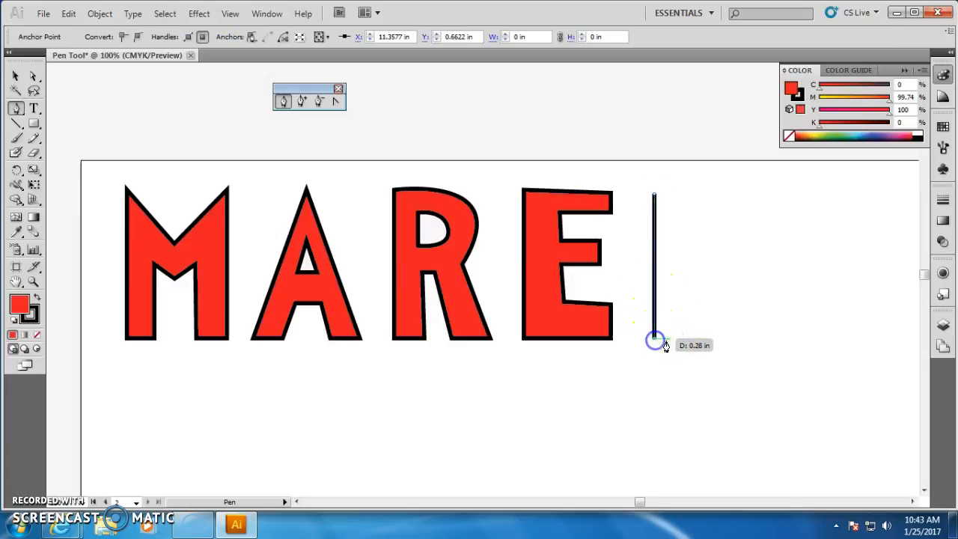
click(689, 338)
click(688, 279)
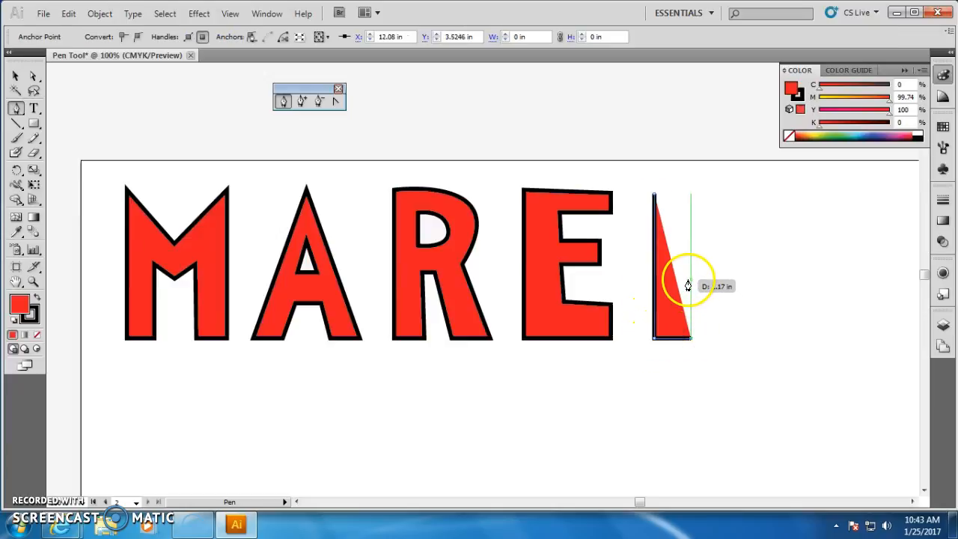
click(729, 338)
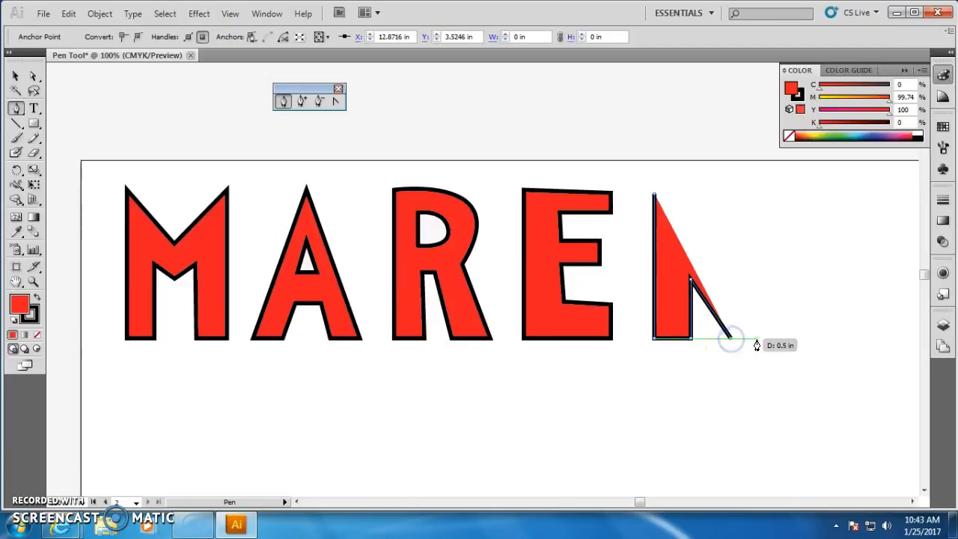
click(759, 339)
click(716, 274)
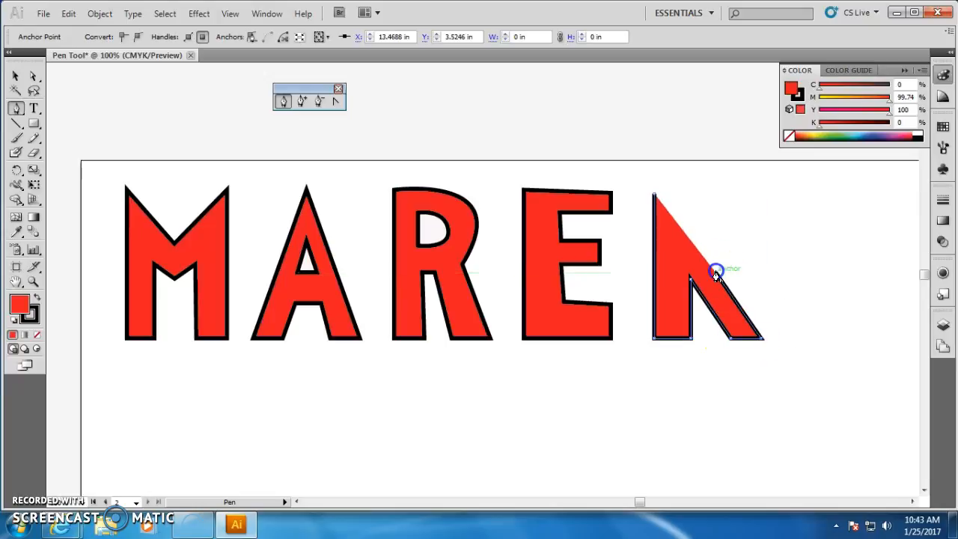
click(752, 198)
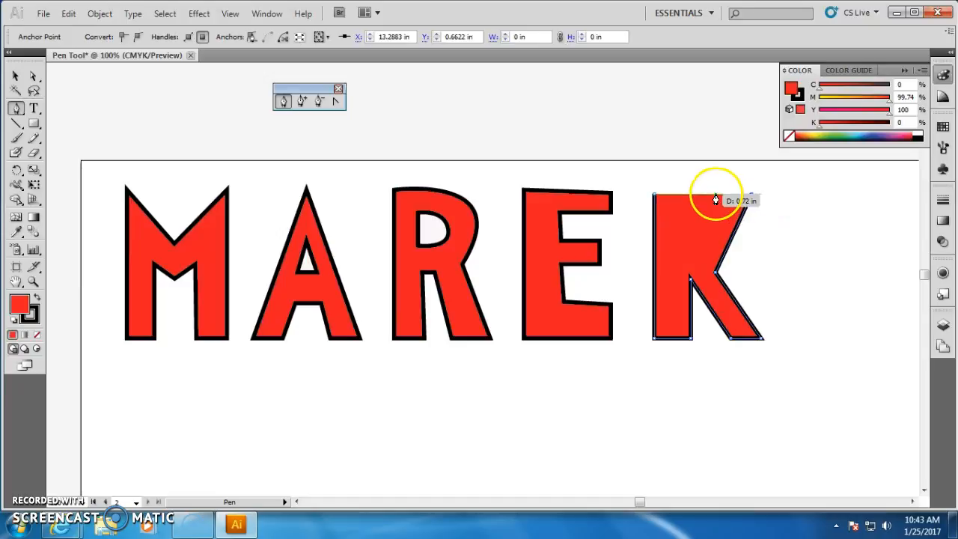
click(717, 196)
click(687, 250)
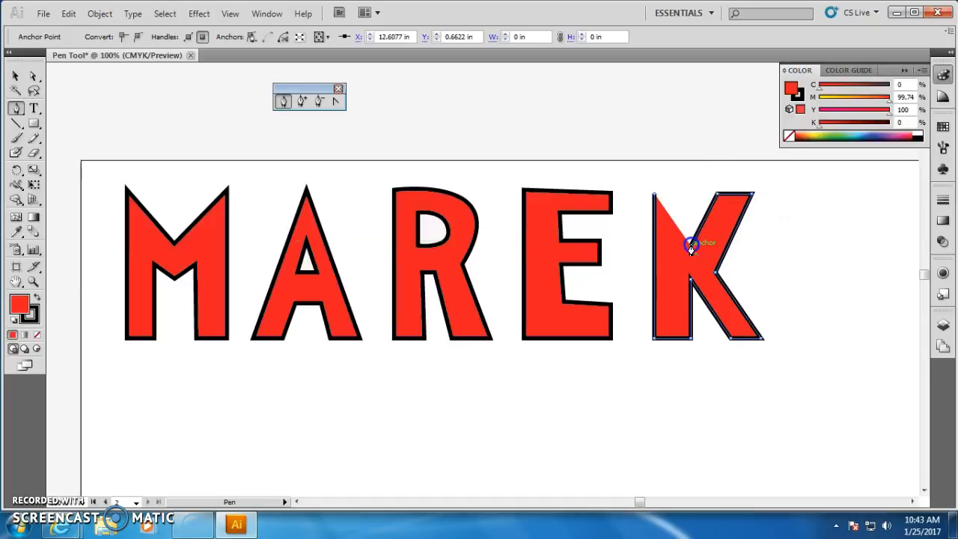
click(689, 198)
click(654, 199)
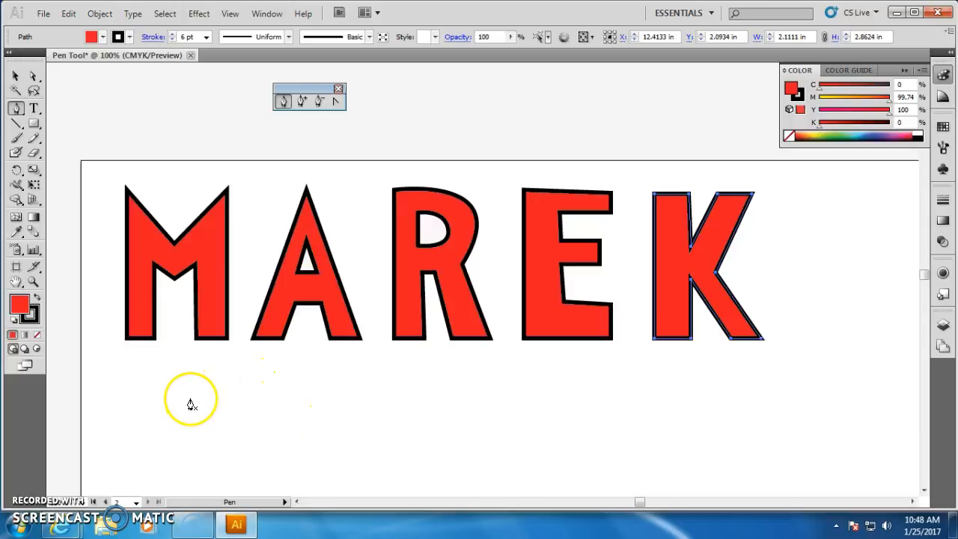
Export the artwork as a JPEG named Pen Tool.jpg into the Day 2 folder.
click(43, 15)
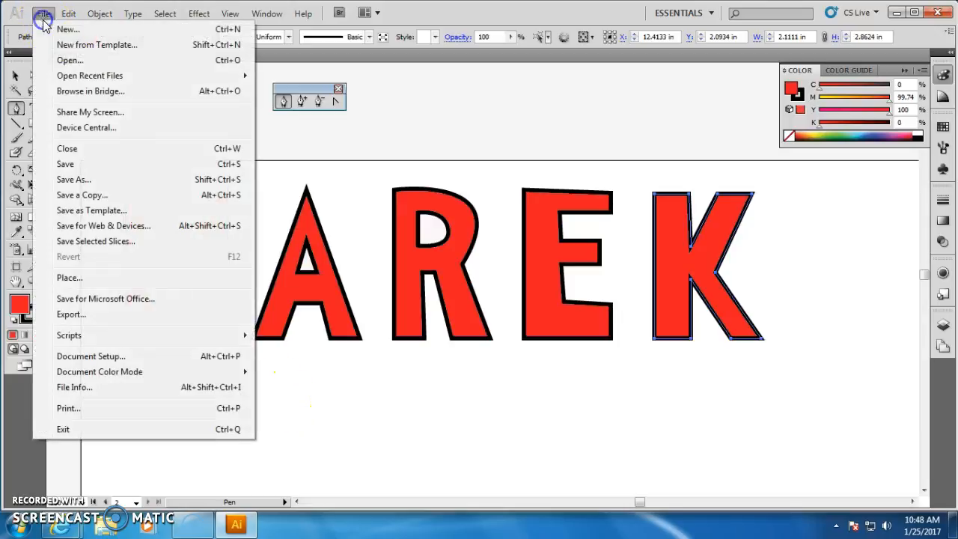
click(84, 322)
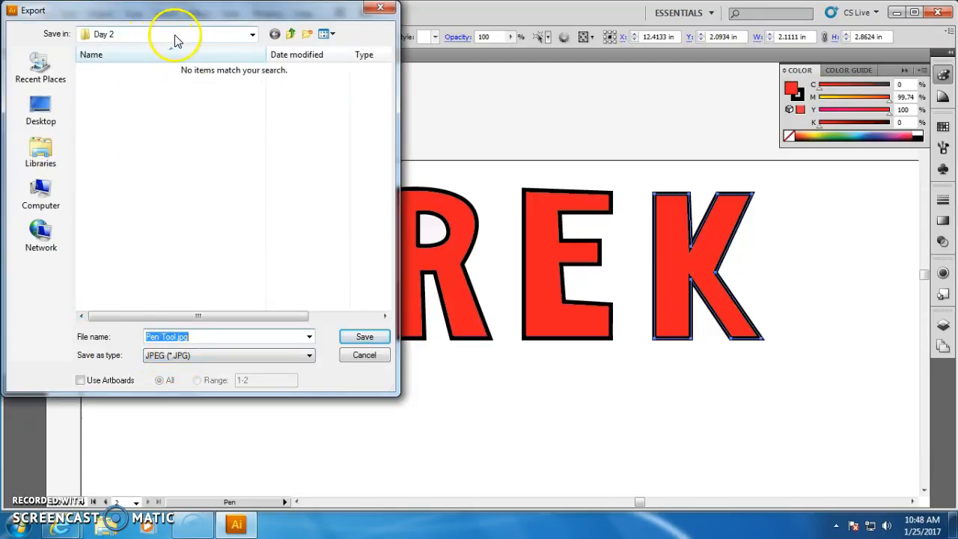
click(184, 355)
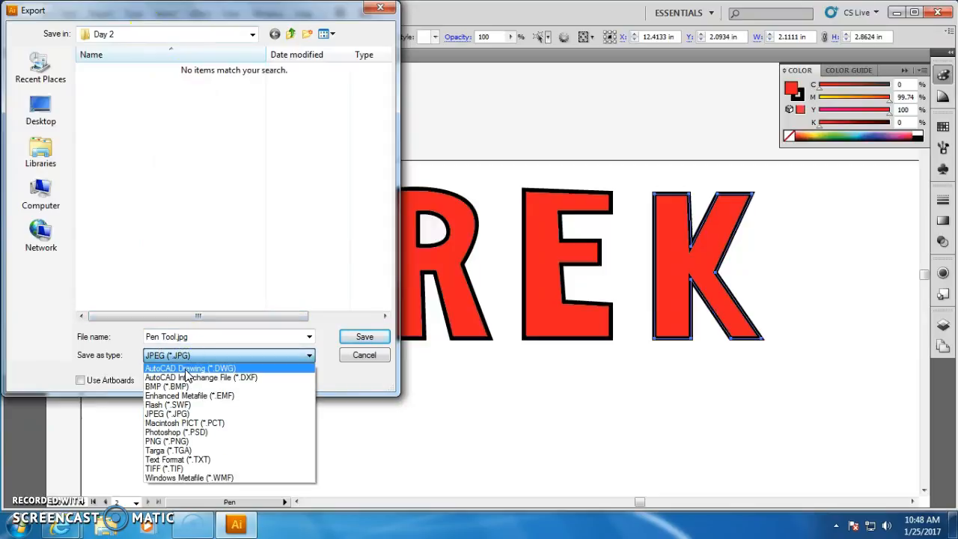
click(189, 355)
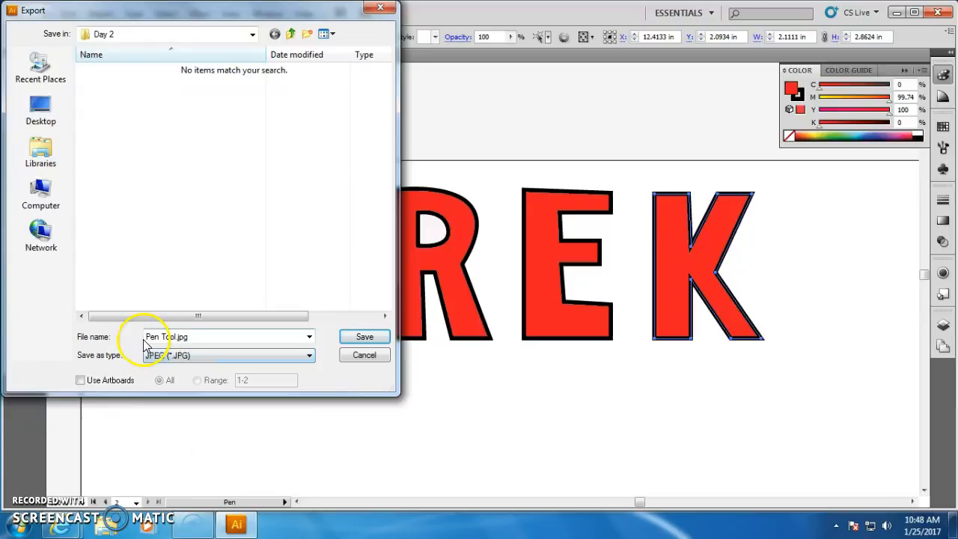
click(365, 338)
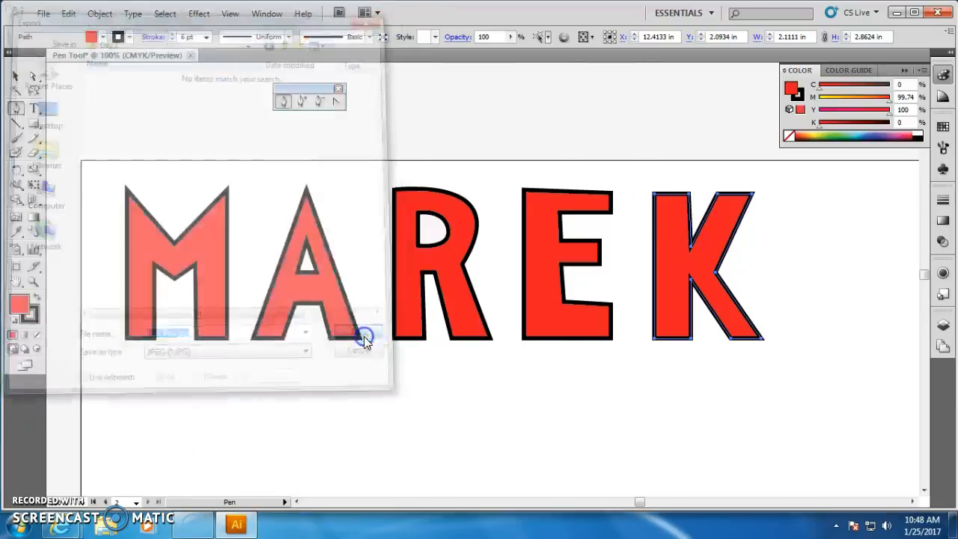
click(603, 93)
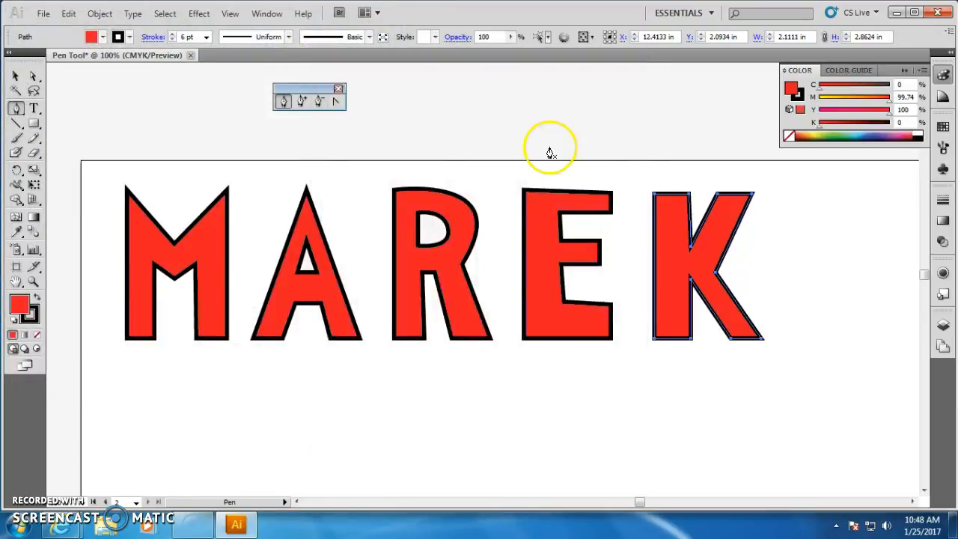
Switch to Windows Explorer and open the Computer Art folder on the Home Drive.
click(897, 13)
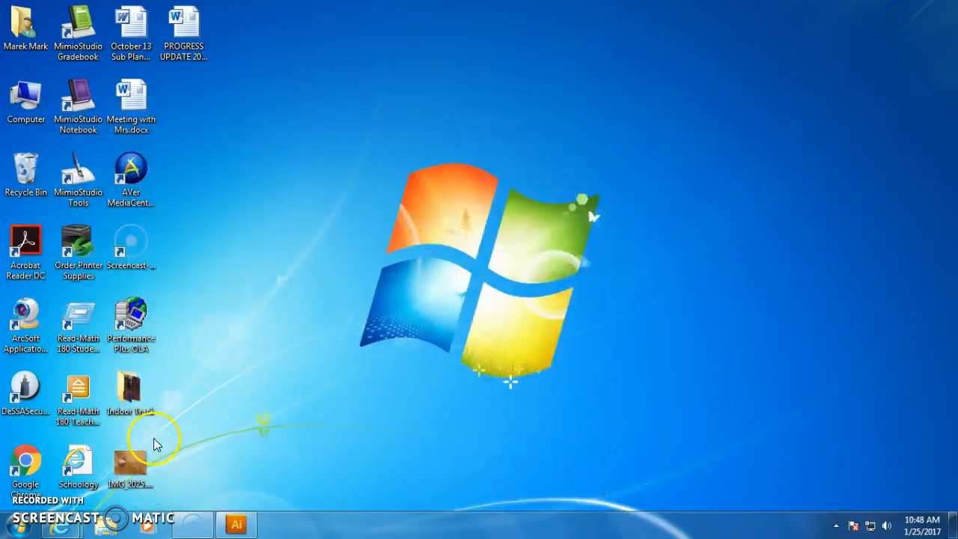
click(26, 531)
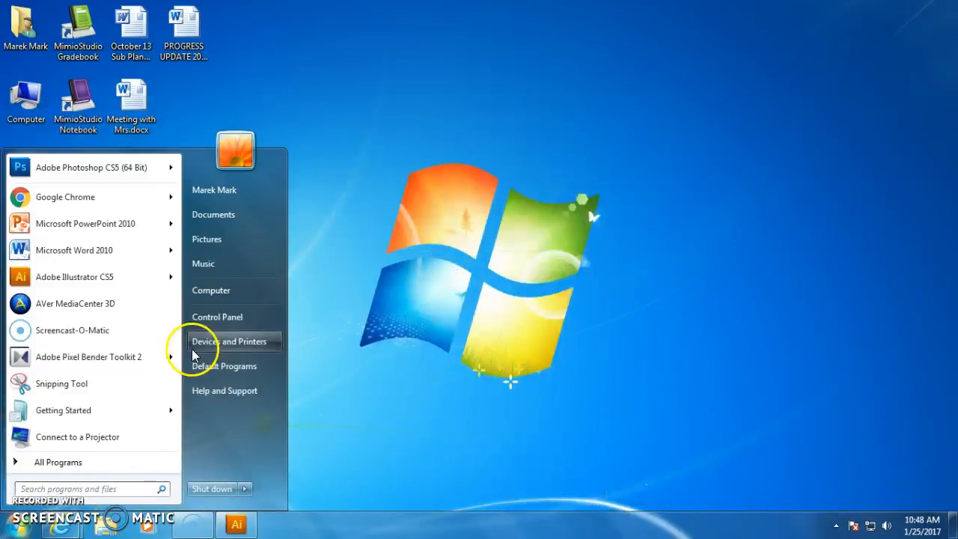
click(239, 286)
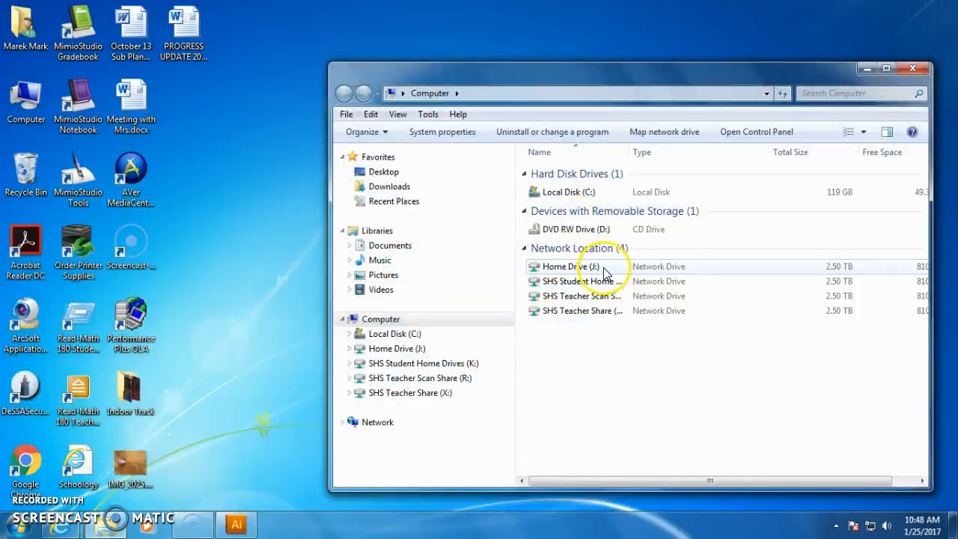
double_click(572, 266)
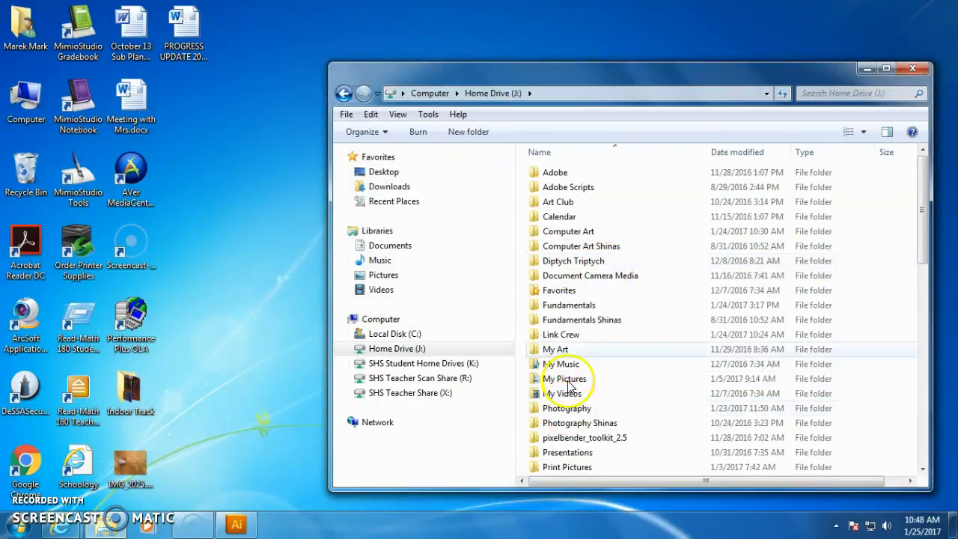
click(573, 233)
double_click(573, 234)
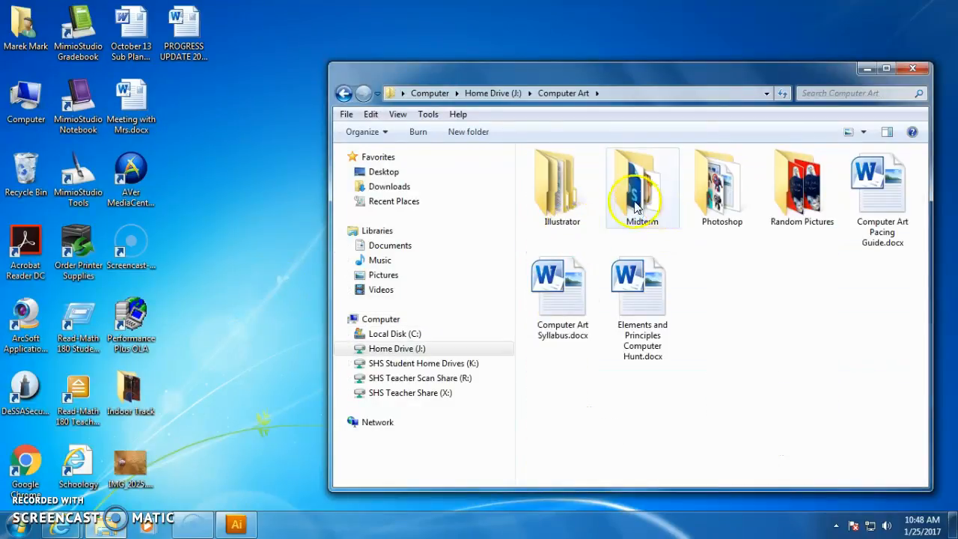
Open the Illustrator and Day 2 folders and open the exported Pen Tool.jpg file.
double_click(564, 187)
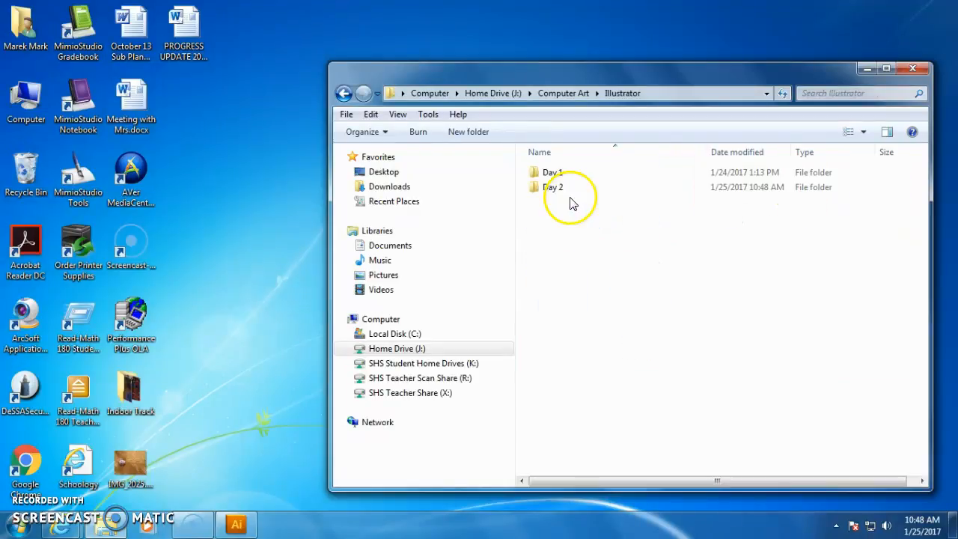
click(554, 191)
double_click(553, 191)
double_click(563, 172)
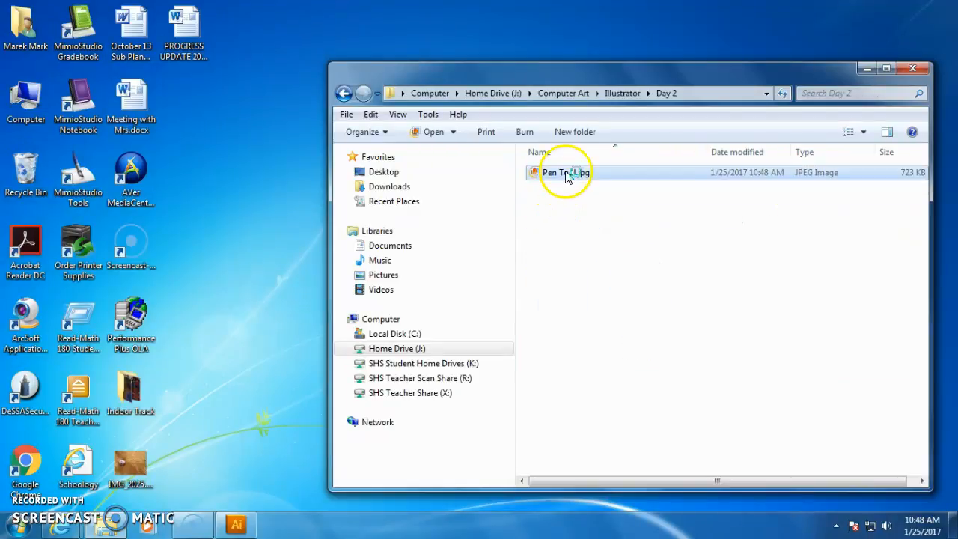